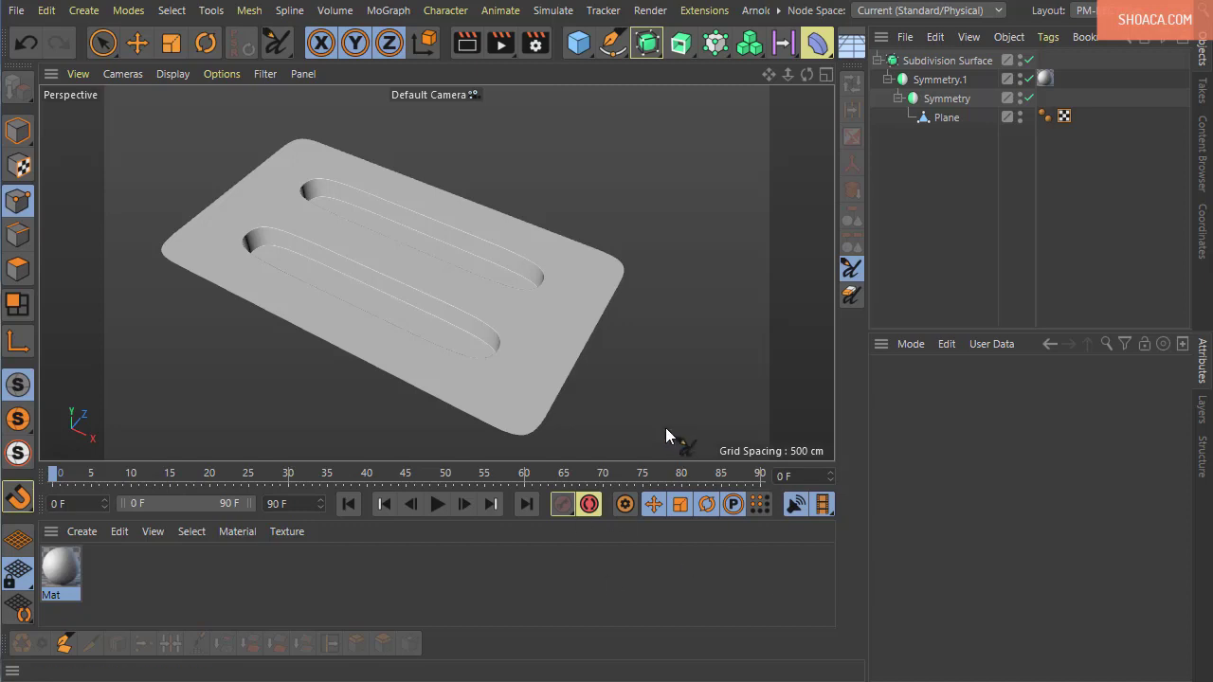
# Step: Orbit the Perspective view around the finished slotted plate
pyautogui.keyDown('alt'); pyautogui.moveTo(667, 431); pyautogui.dragTo(626, 350); pyautogui.keyUp('alt')
pyautogui.middleClick(542, 306)
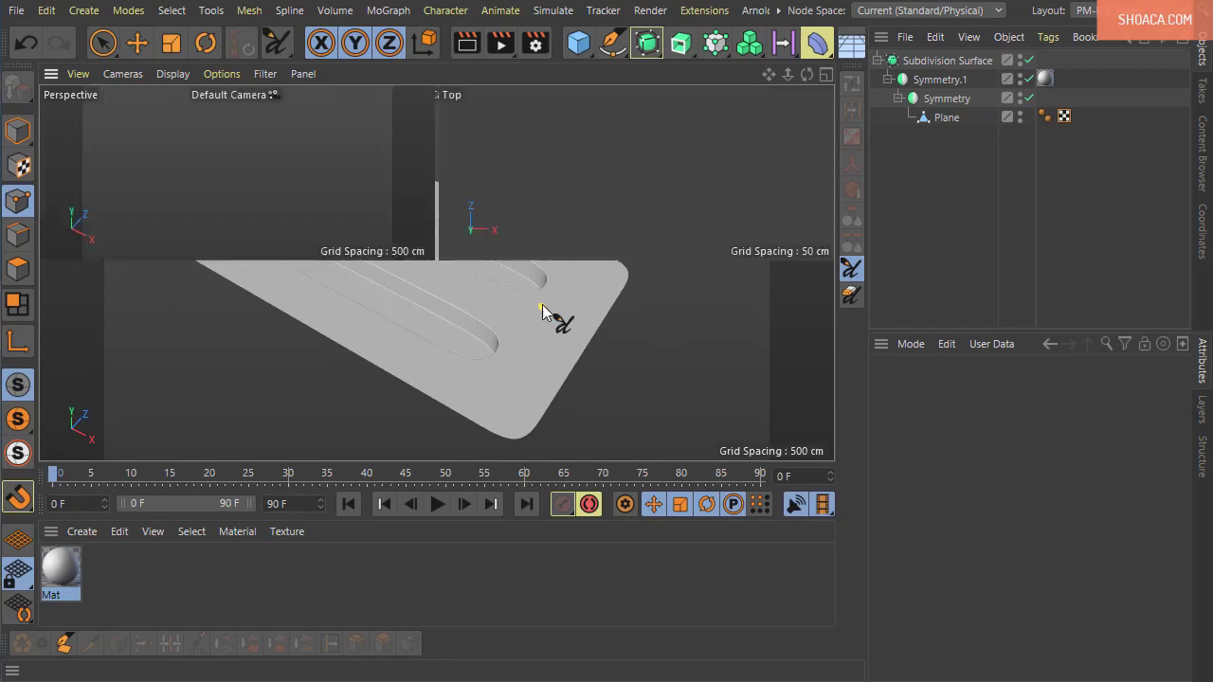
pyautogui.middleClick(236, 192)
pyautogui.moveTo(471, 271)
pyautogui.keyDown('alt'); pyautogui.mouseDown()
pyautogui.moveTo(466, 409)
pyautogui.moveTo(455, 381)
pyautogui.moveTo(397, 416)
pyautogui.moveTo(428, 310)
pyautogui.mouseUp(); pyautogui.keyUp('alt')
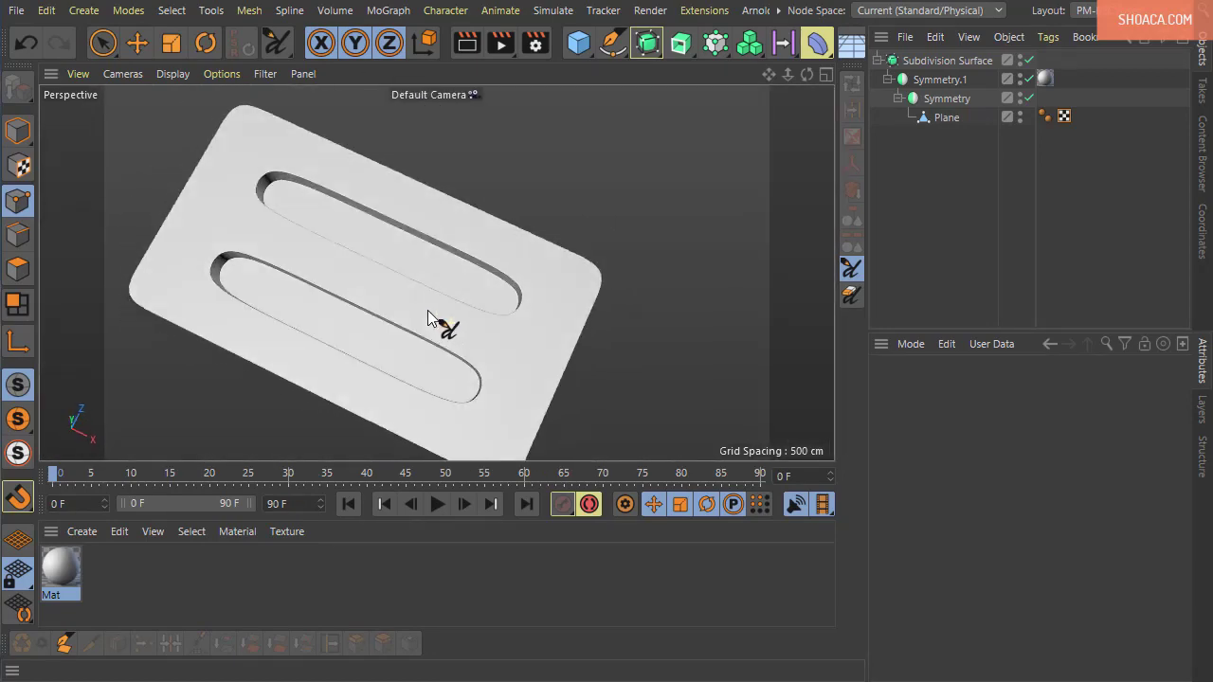
# Step: Maximize the Top view and pan and zoom out to fit the whole plate
pyautogui.middleClick(615, 313)
pyautogui.middleClick(591, 219)
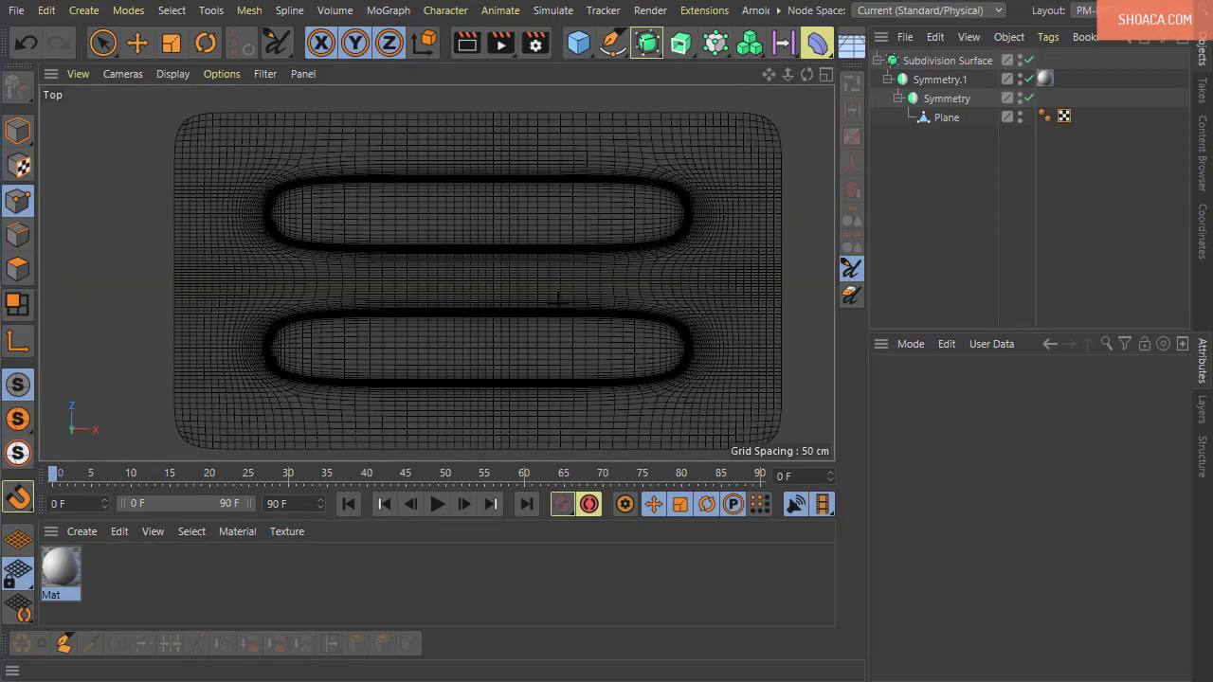
pyautogui.moveTo(559, 299)
pyautogui.keyDown('alt'); pyautogui.mouseDown(button='middle')
pyautogui.moveTo(523, 312)
pyautogui.moveTo(514, 287)
pyautogui.mouseUp(button='middle'); pyautogui.keyUp('alt')
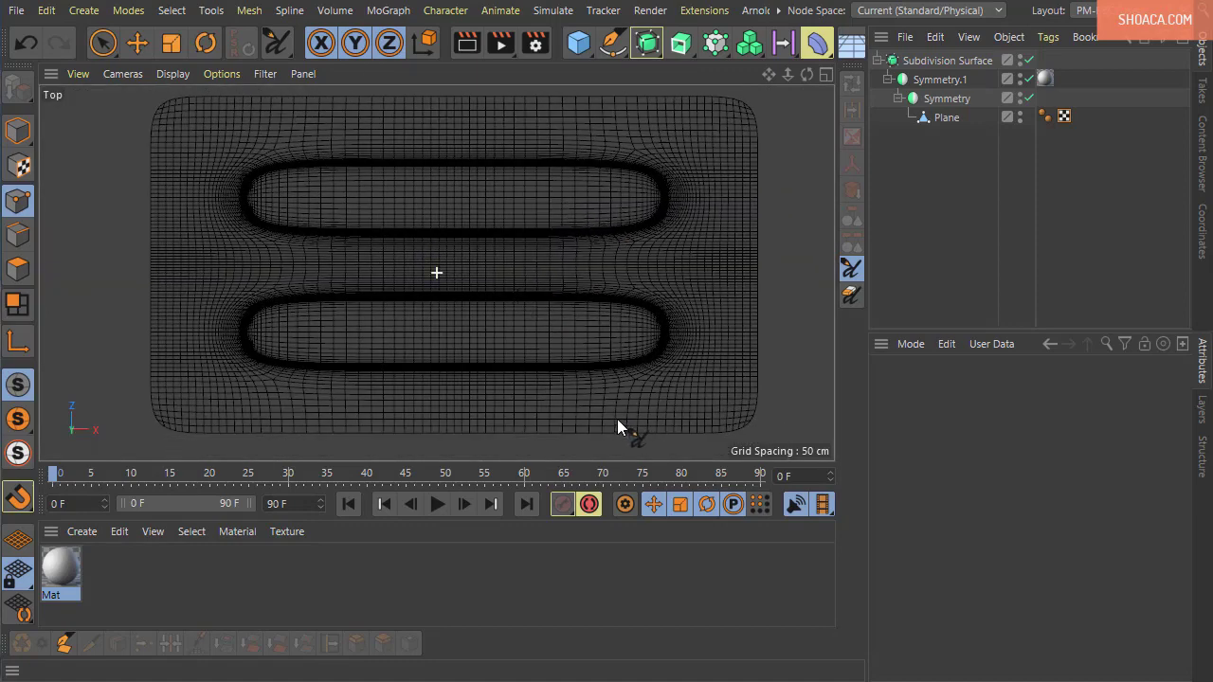
pyautogui.scroll(-2, 662, 394)
pyautogui.keyDown('alt'); pyautogui.moveTo(663, 392); pyautogui.dragTo(625, 406, button='middle'); pyautogui.keyUp('alt')
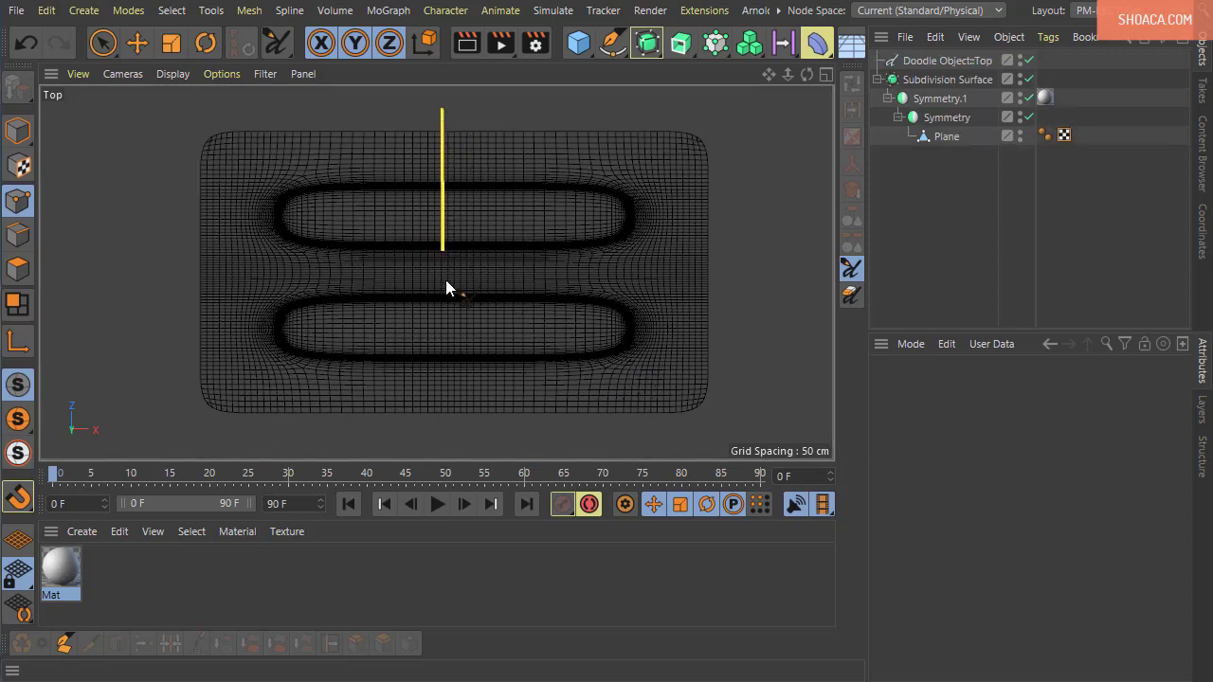
# Step: Undo the stray doodle and draw horizontal and vertical centre lines across the plate
pyautogui.hotkey('ctrl', 'z')
pyautogui.moveTo(165, 274); pyautogui.dragTo(211, 277)
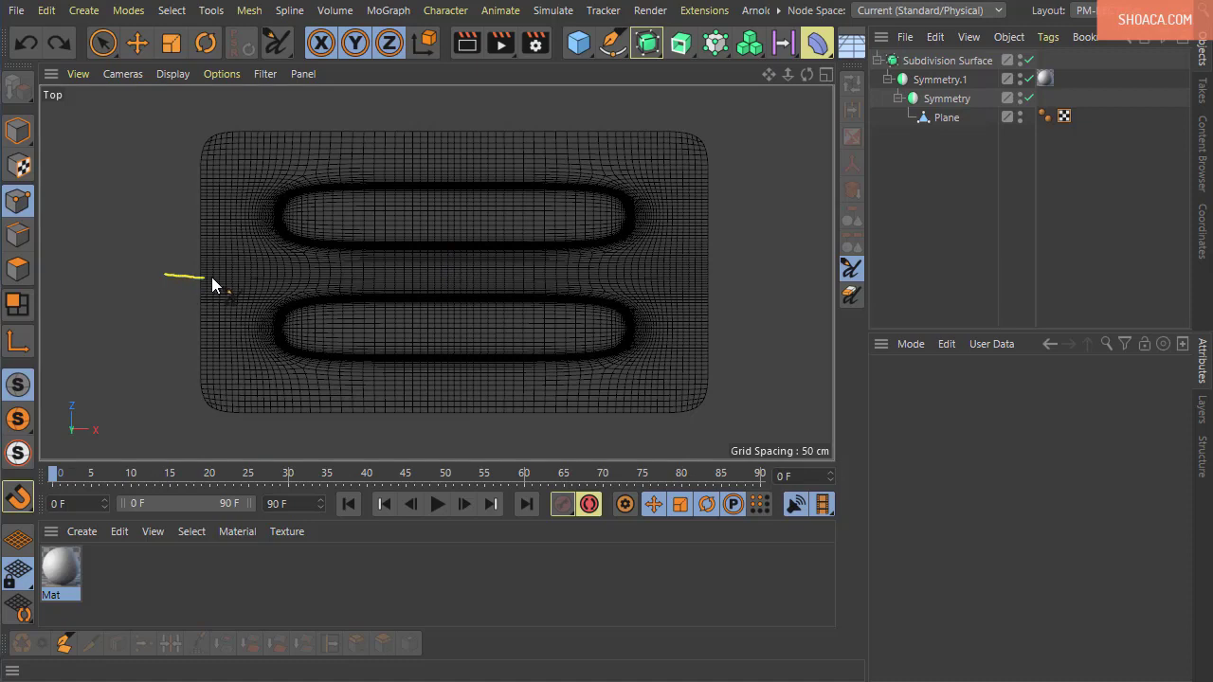
pyautogui.moveTo(356, 270); pyautogui.dragTo(756, 280)
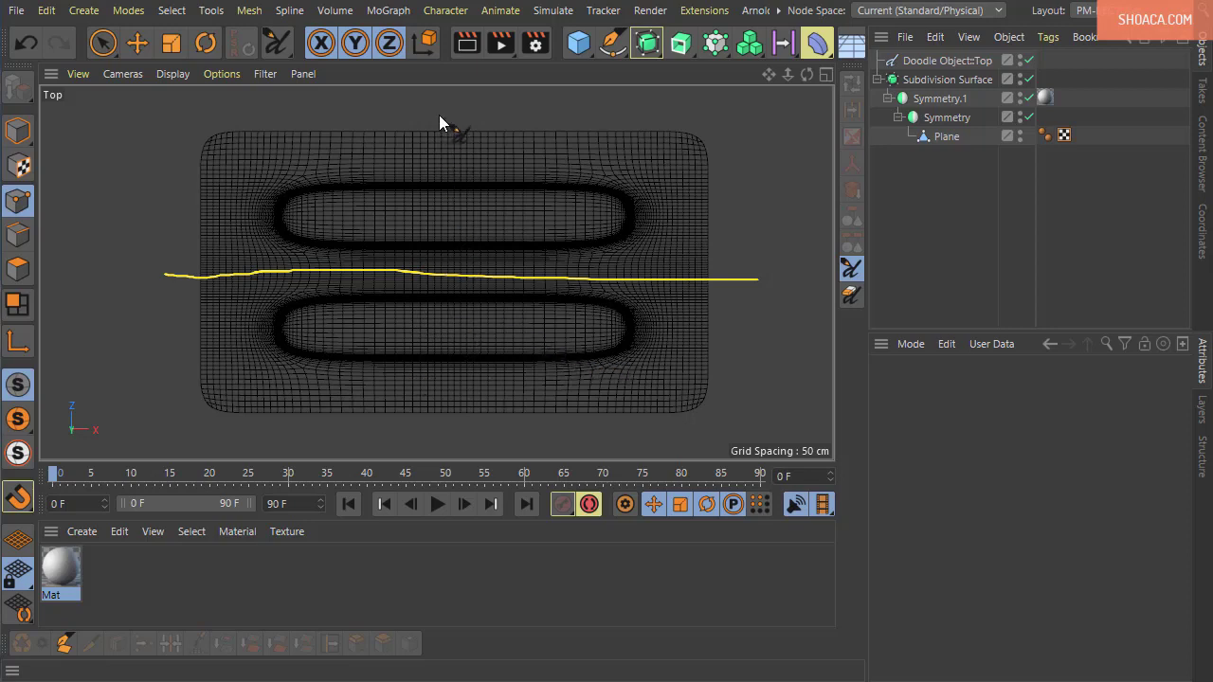
pyautogui.moveTo(441, 101); pyautogui.dragTo(458, 433)
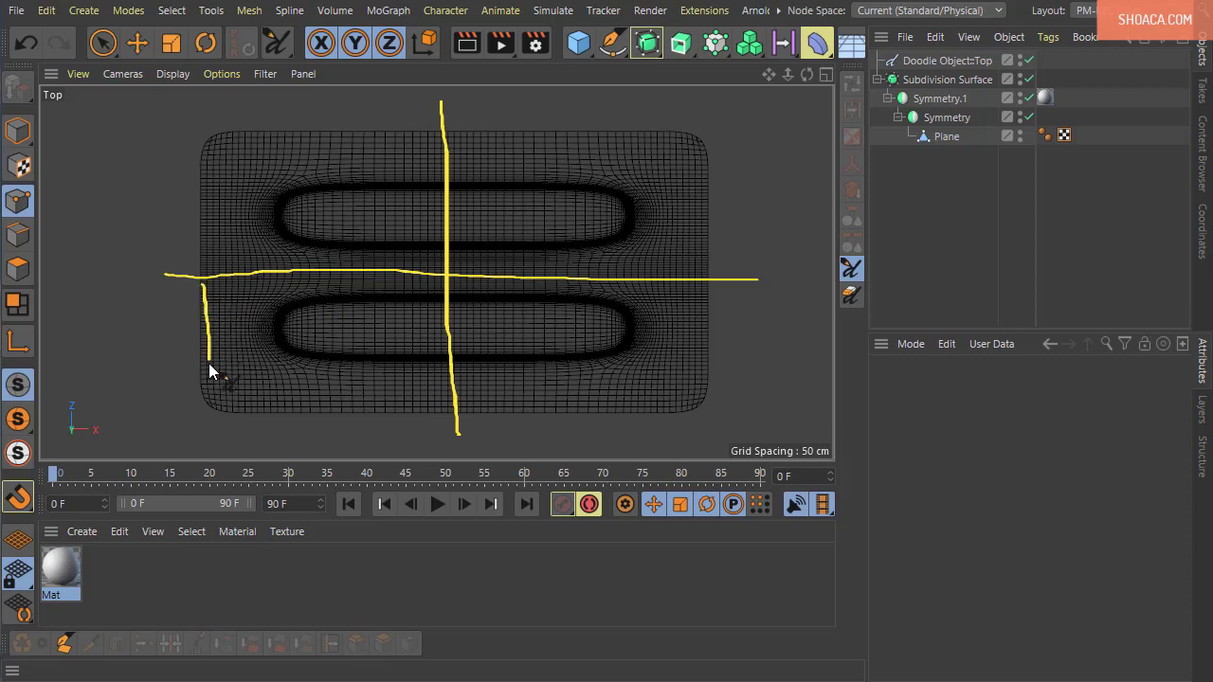
# Step: Outline the plate's quadrants with doodle strokes and scribble over the lower-left quarter
pyautogui.moveTo(212, 408); pyautogui.dragTo(323, 273)
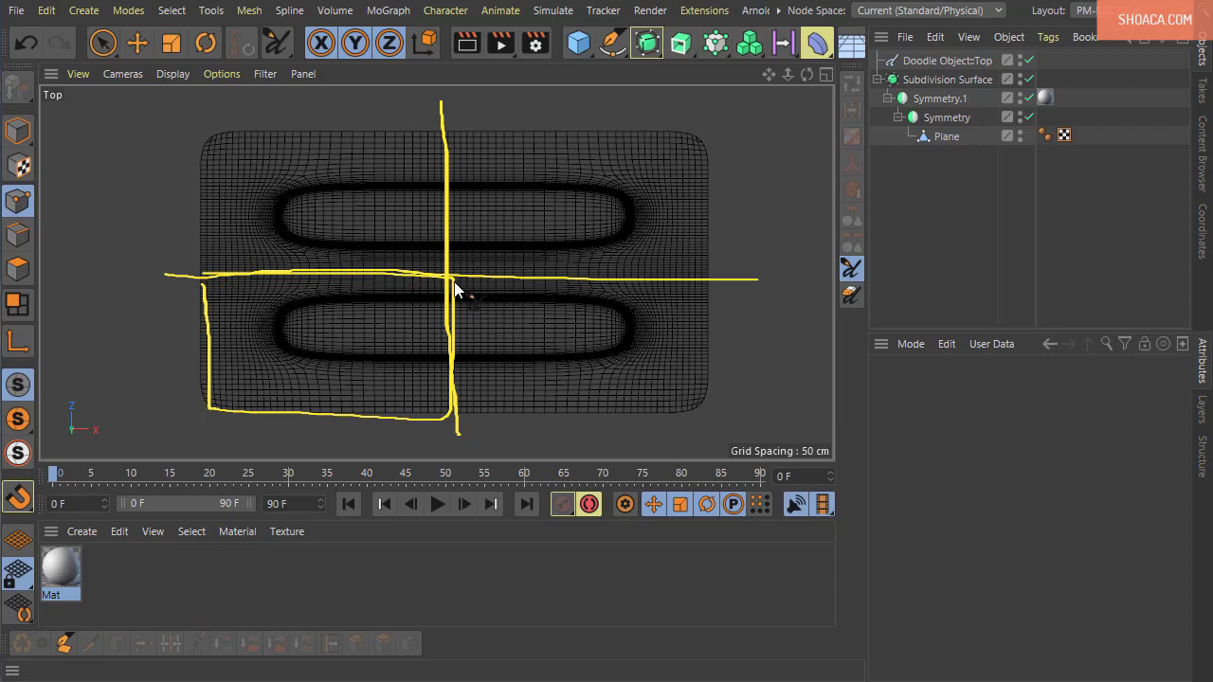
pyautogui.moveTo(455, 289)
pyautogui.mouseDown()
pyautogui.moveTo(709, 288)
pyautogui.moveTo(449, 273)
pyautogui.moveTo(194, 223)
pyautogui.mouseUp()
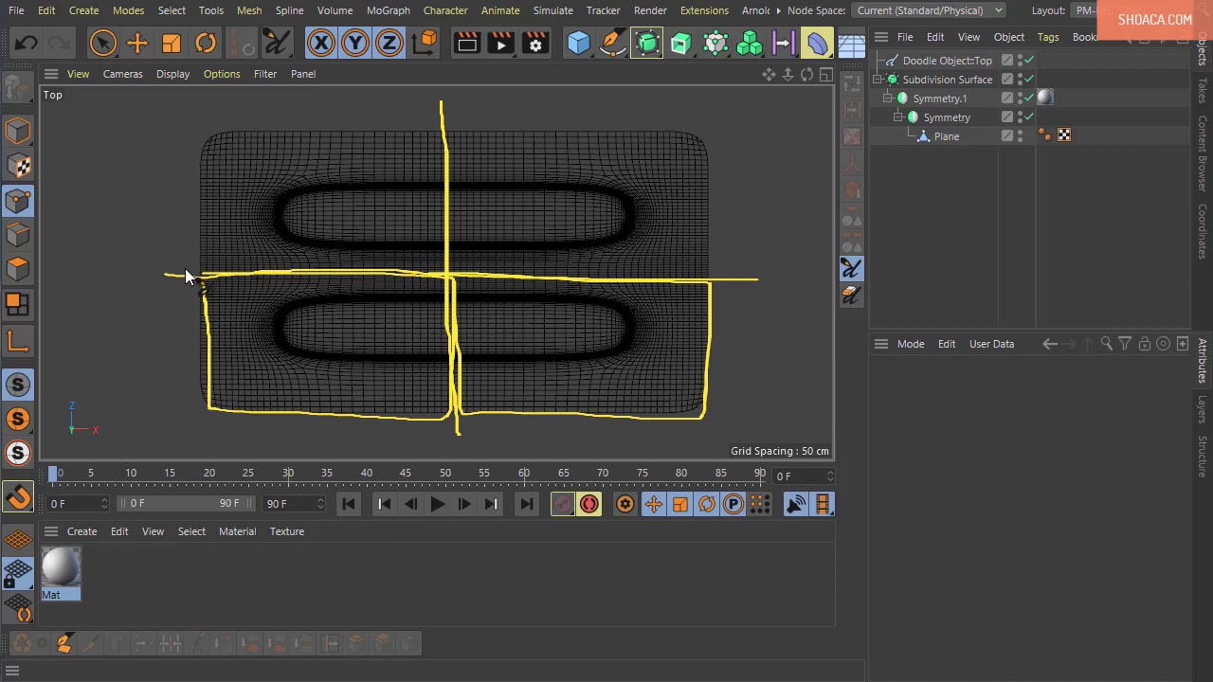
pyautogui.moveTo(194, 137)
pyautogui.mouseDown()
pyautogui.moveTo(714, 243)
pyautogui.moveTo(178, 274)
pyautogui.mouseUp()
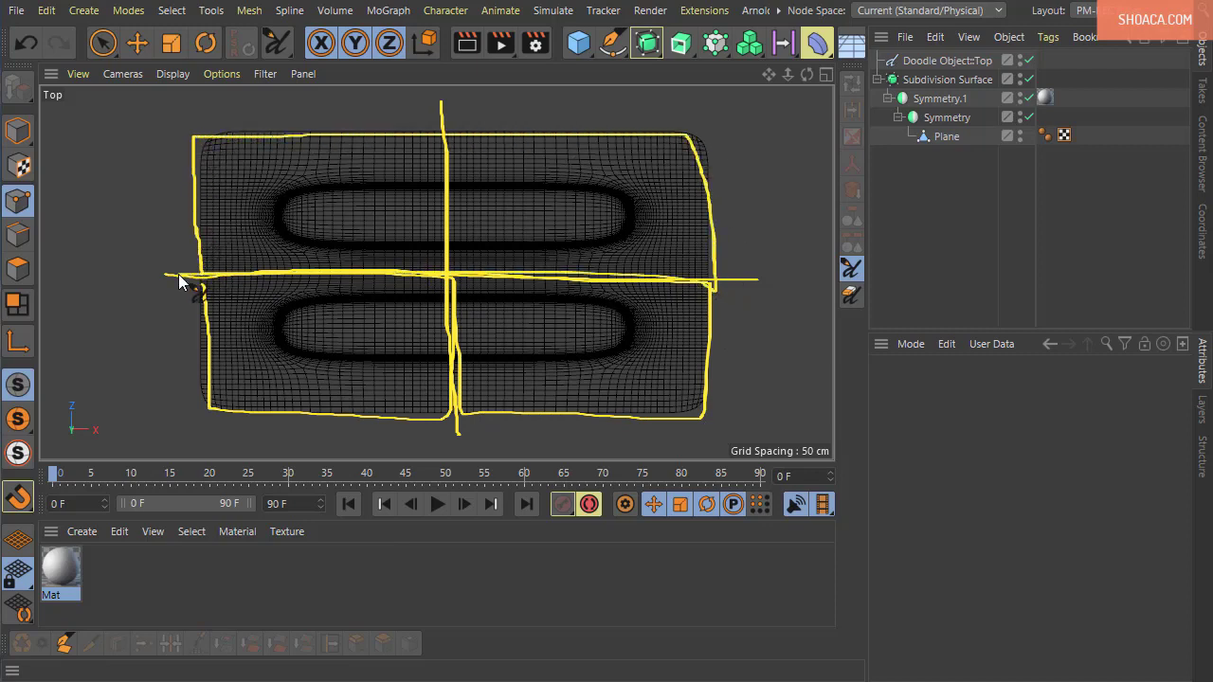
pyautogui.moveTo(346, 298)
pyautogui.mouseDown()
pyautogui.moveTo(260, 281)
pyautogui.moveTo(395, 323)
pyautogui.moveTo(373, 317)
pyautogui.moveTo(394, 307)
pyautogui.moveTo(365, 355)
pyautogui.moveTo(282, 332)
pyautogui.moveTo(275, 351)
pyautogui.moveTo(318, 320)
pyautogui.mouseUp()
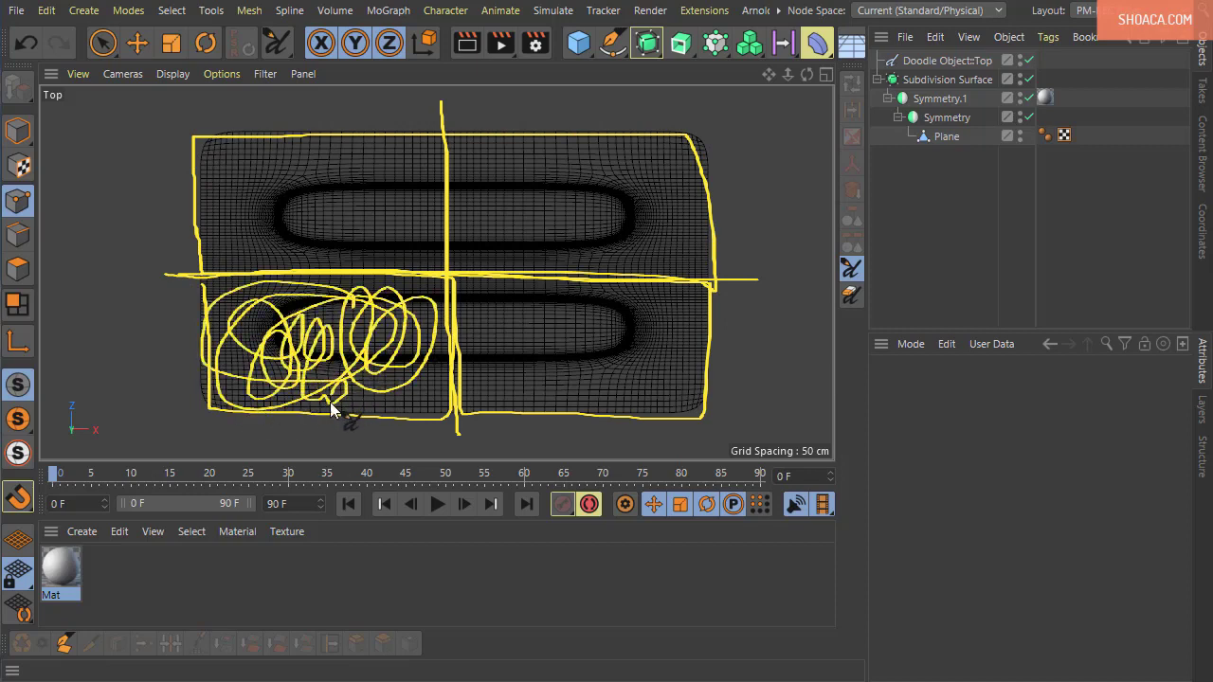
pyautogui.moveTo(433, 403)
pyautogui.mouseDown()
pyautogui.moveTo(440, 323)
pyautogui.moveTo(379, 277)
pyautogui.moveTo(253, 310)
pyautogui.mouseUp()
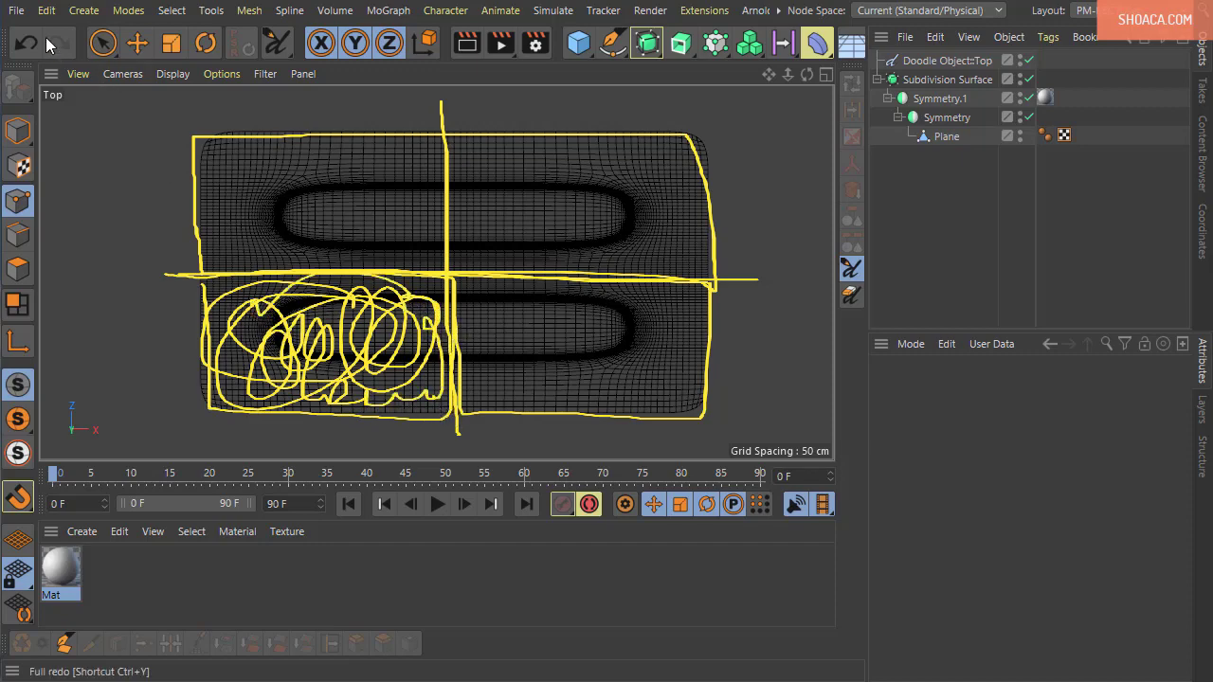
pyautogui.click(17, 10)
# Step: Start a new project, add a Plane and switch the viewport to Gouraud Shading (Lines)
pyautogui.click(29, 40)
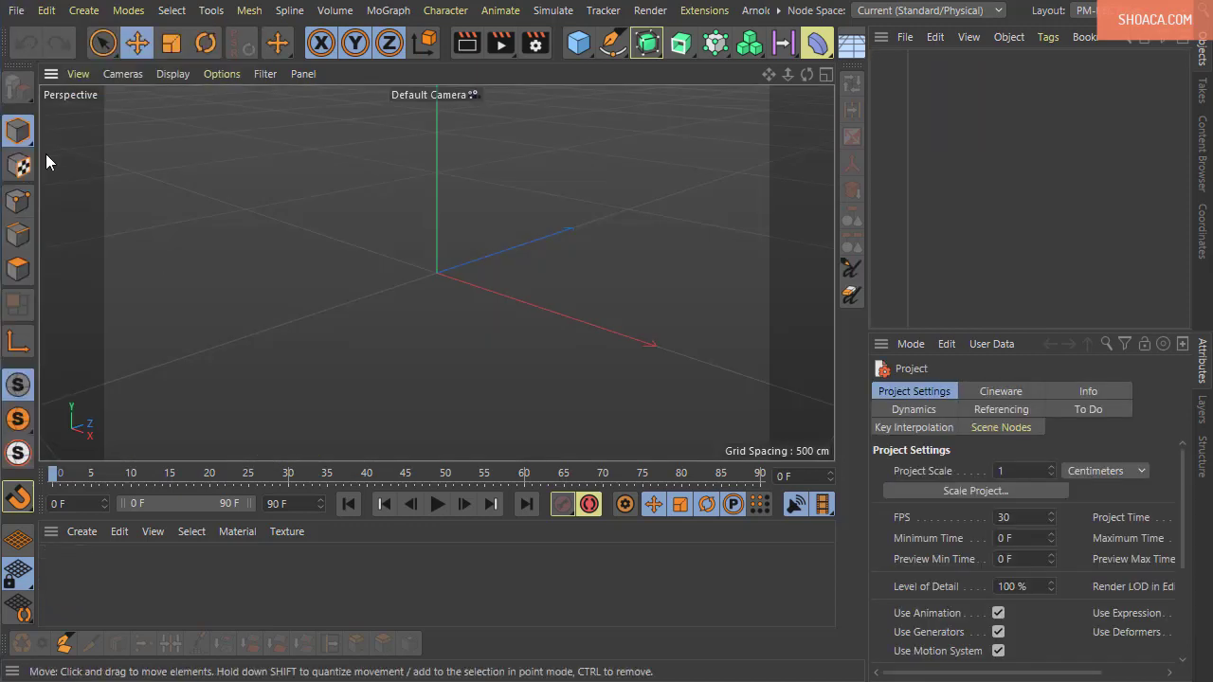
pyautogui.click(581, 43)
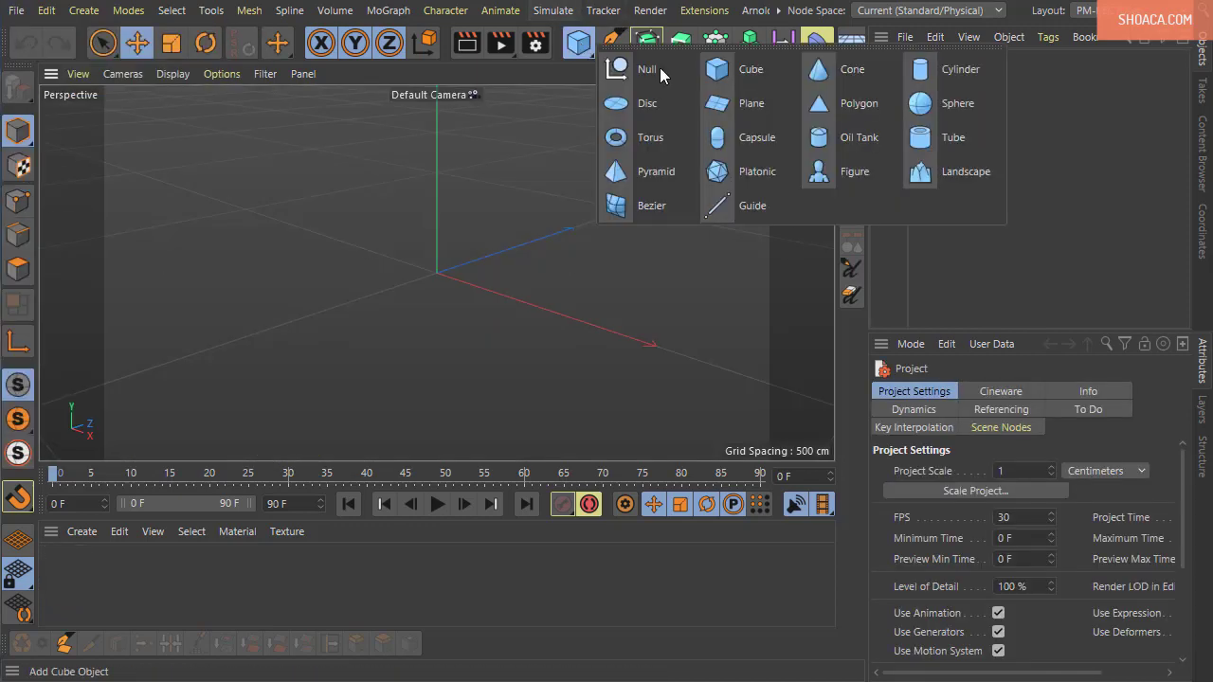
pyautogui.click(749, 104)
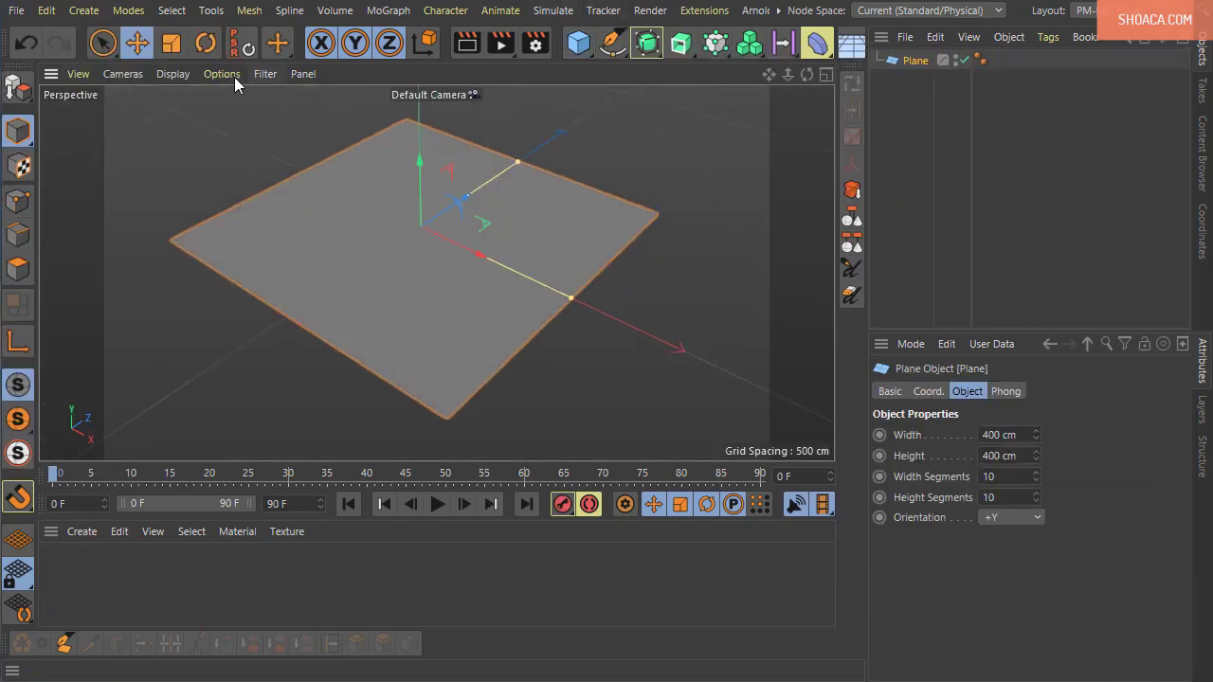
pyautogui.click(175, 73)
pyautogui.click(189, 125)
pyautogui.scroll(-2, 709, 414)
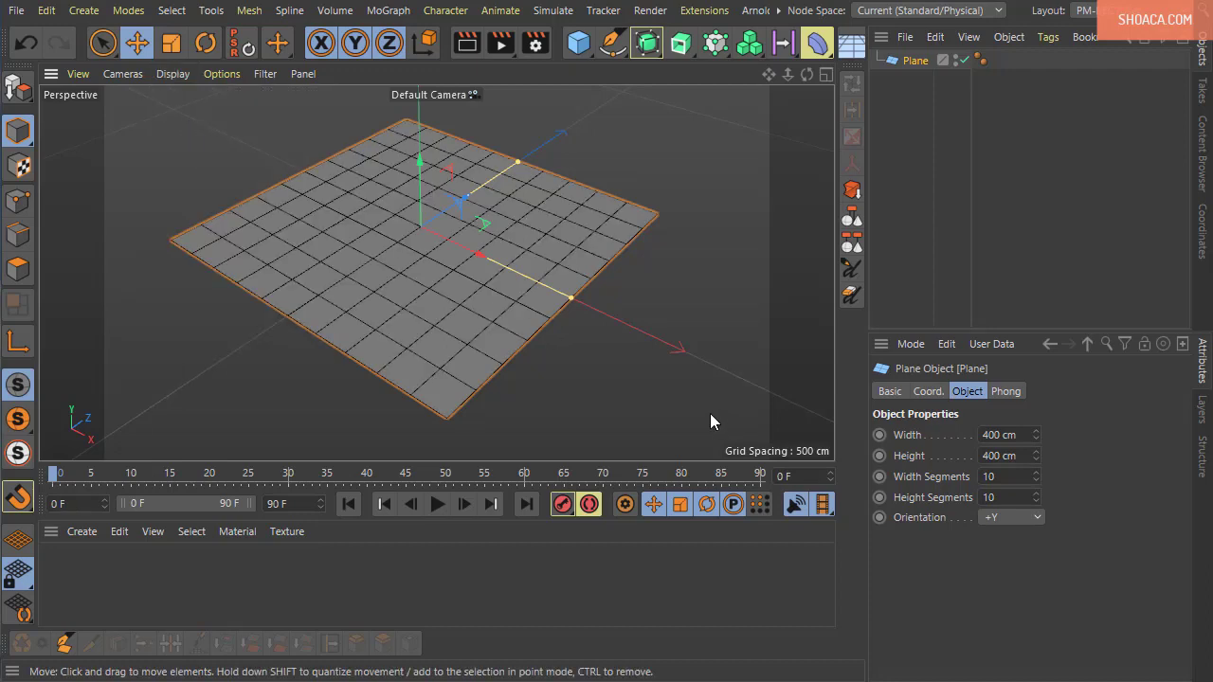
pyautogui.keyDown('alt'); pyautogui.moveTo(709, 413); pyautogui.dragTo(622, 399); pyautogui.keyUp('alt')
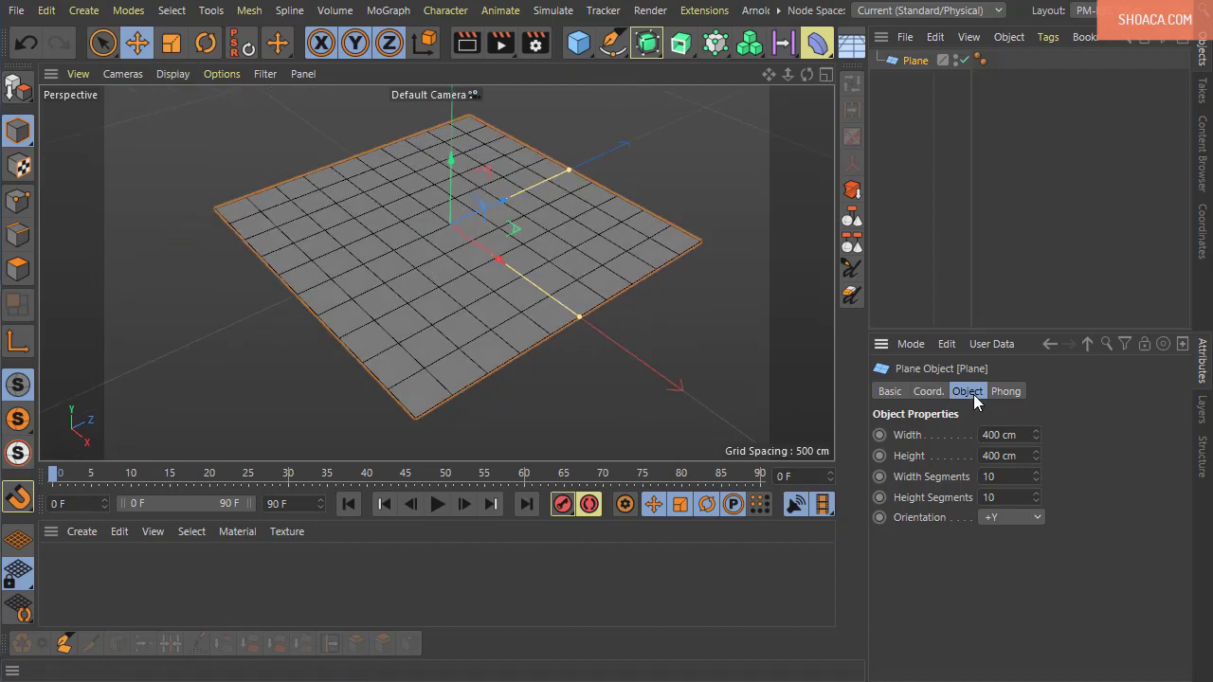
# Step: Size the plane 798 × 443 cm with 5 by 5 segments and maximize the Top view
pyautogui.doubleClick(1006, 435)
pyautogui.write('798')
pyautogui.press('Tab')
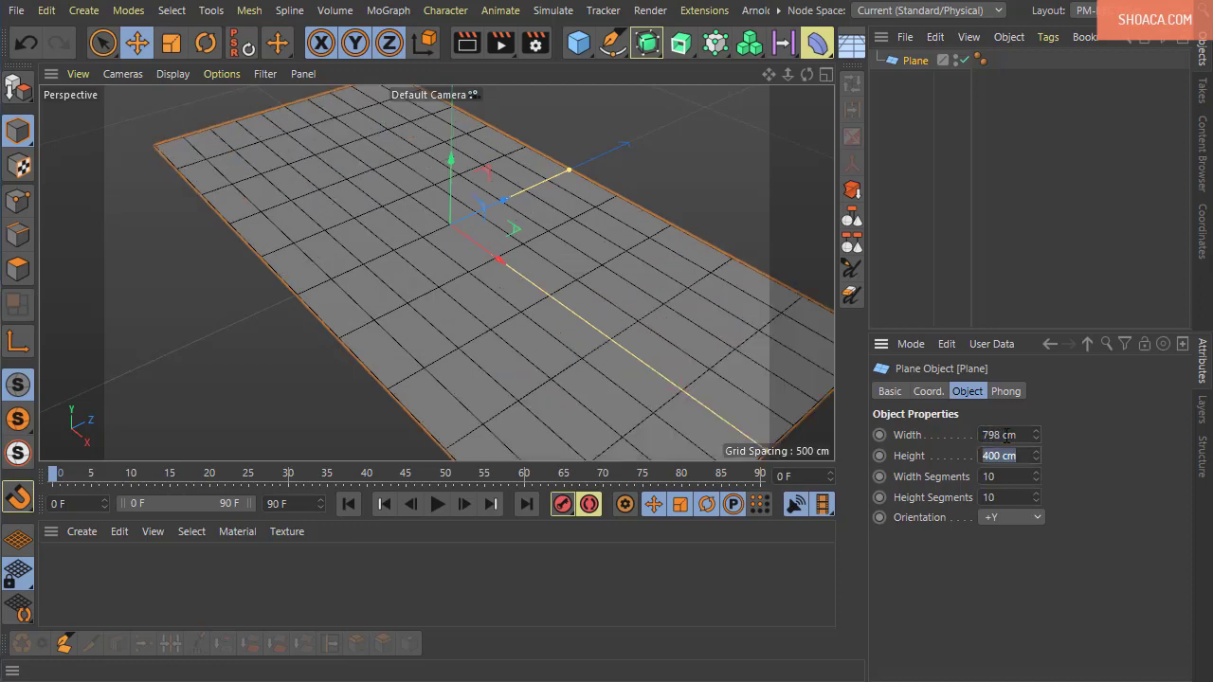
pyautogui.write('433')
pyautogui.press('BackSpace')
pyautogui.write('43')
pyautogui.press('Tab')
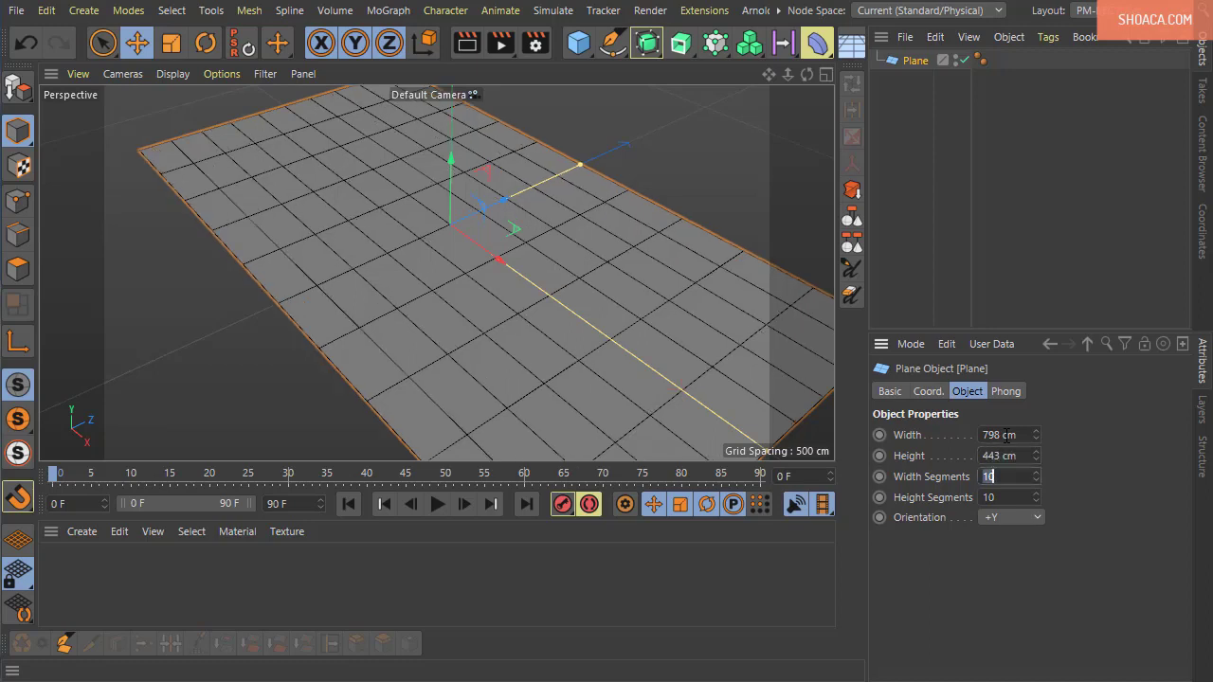
pyautogui.write('5')
pyautogui.press('Tab')
pyautogui.write('5')
pyautogui.press('Return')
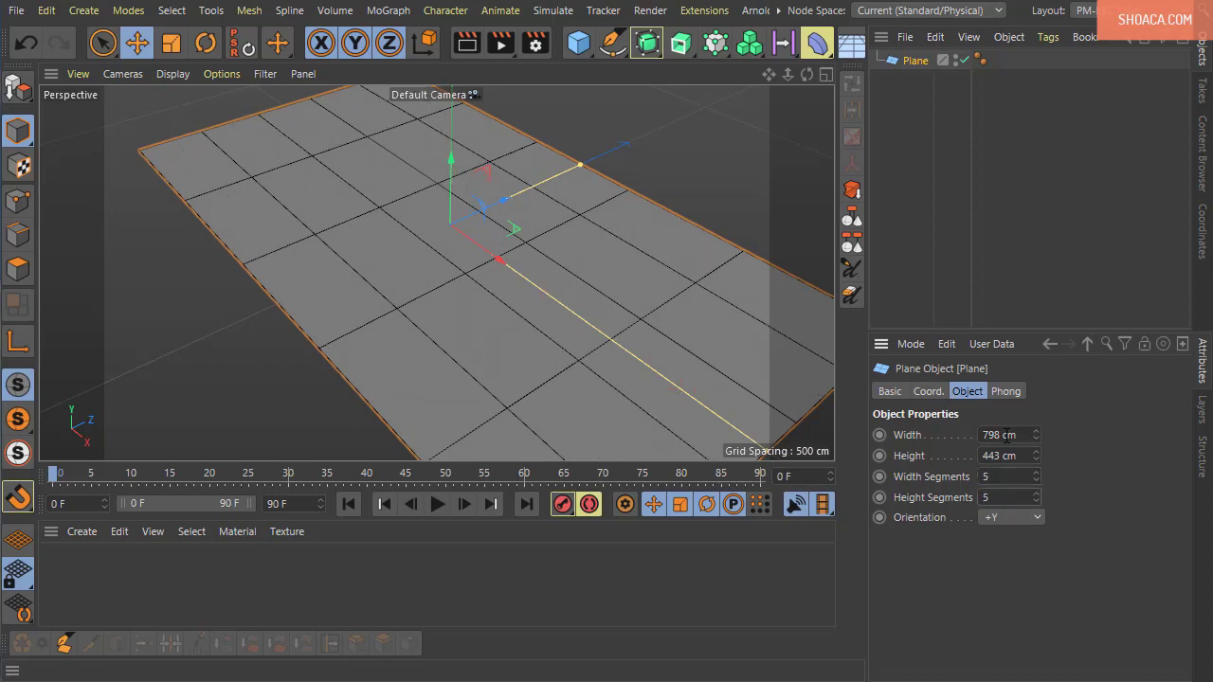
pyautogui.middleClick(531, 241)
pyautogui.middleClick(578, 226)
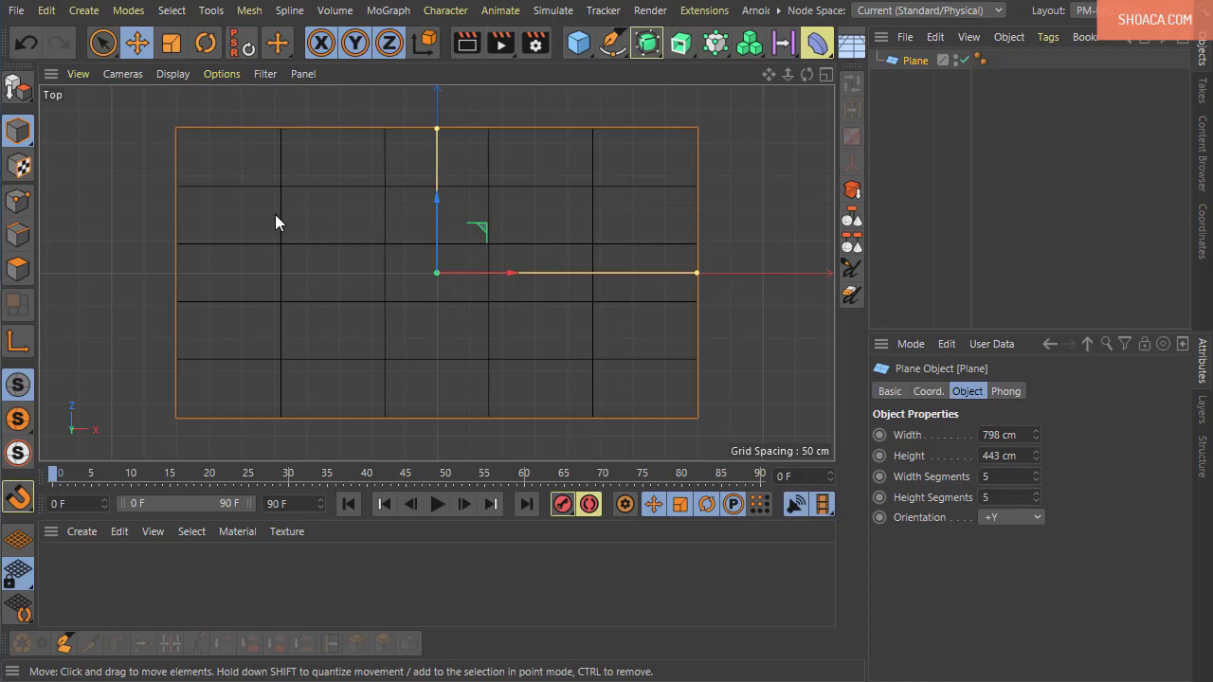
# Step: Make the plane editable, switch to Edges mode and select four left-side horizontal edges
pyautogui.click(17, 92)
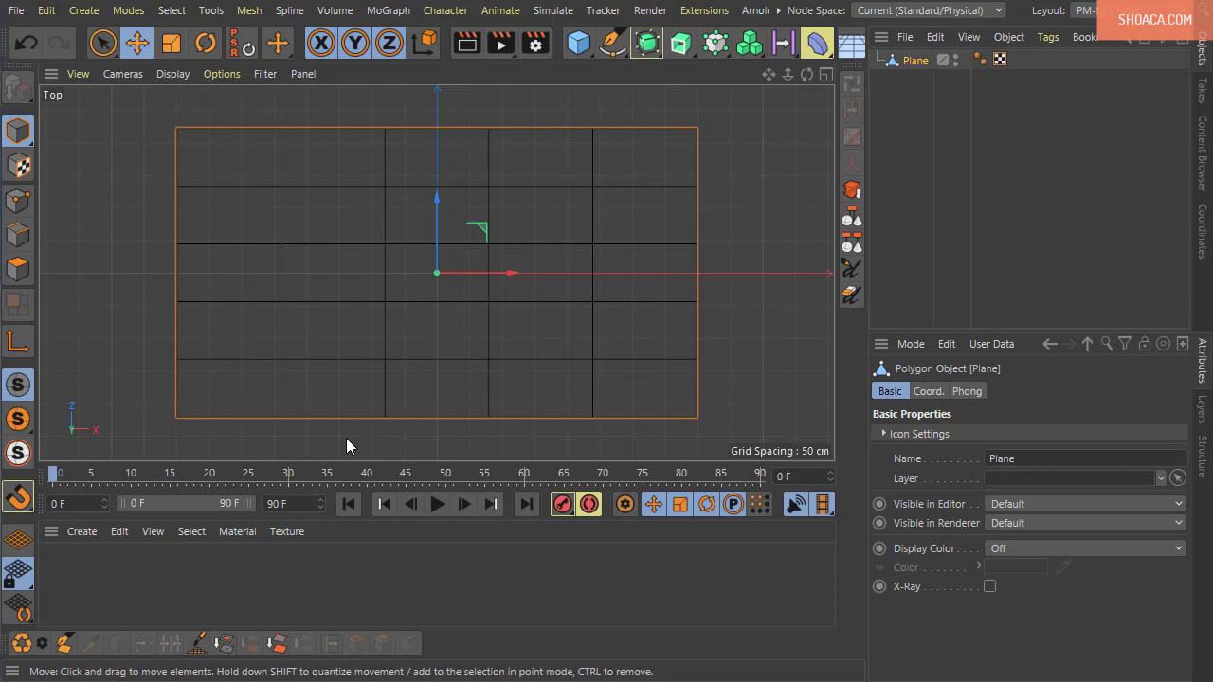
pyautogui.click(33, 237)
pyautogui.keyDown('alt'); pyautogui.moveTo(587, 410); pyautogui.dragTo(569, 373, button='middle'); pyautogui.keyUp('alt')
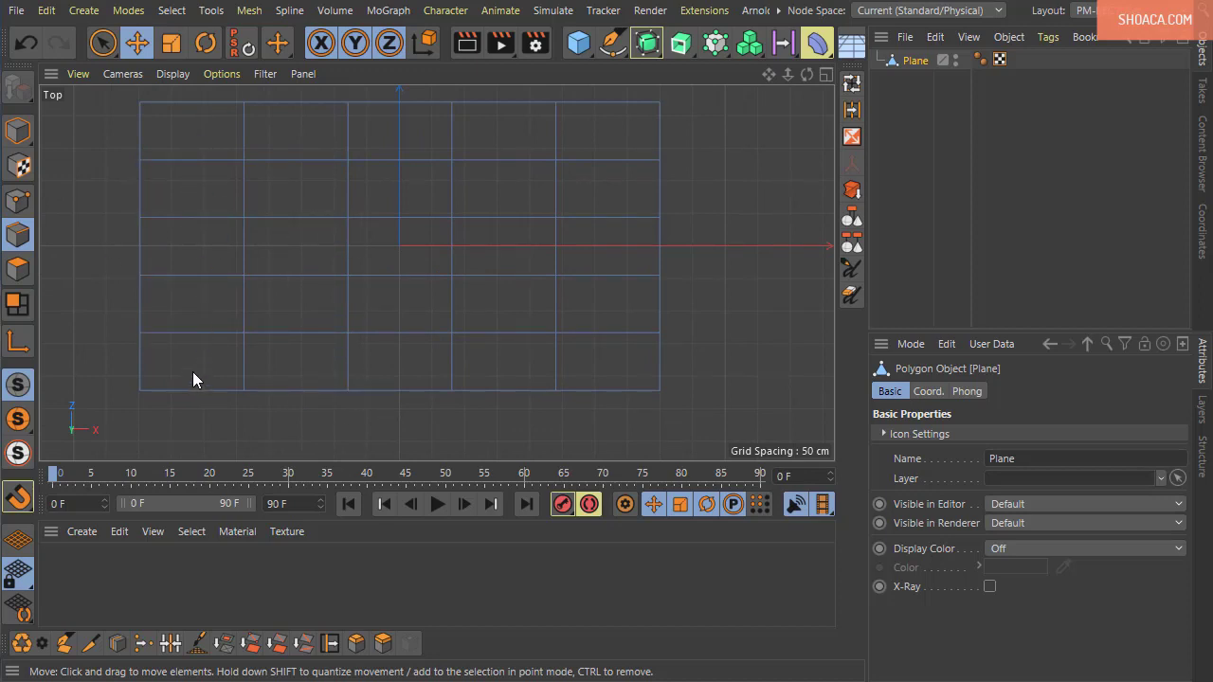
pyautogui.click(187, 332)
pyautogui.click(188, 274)
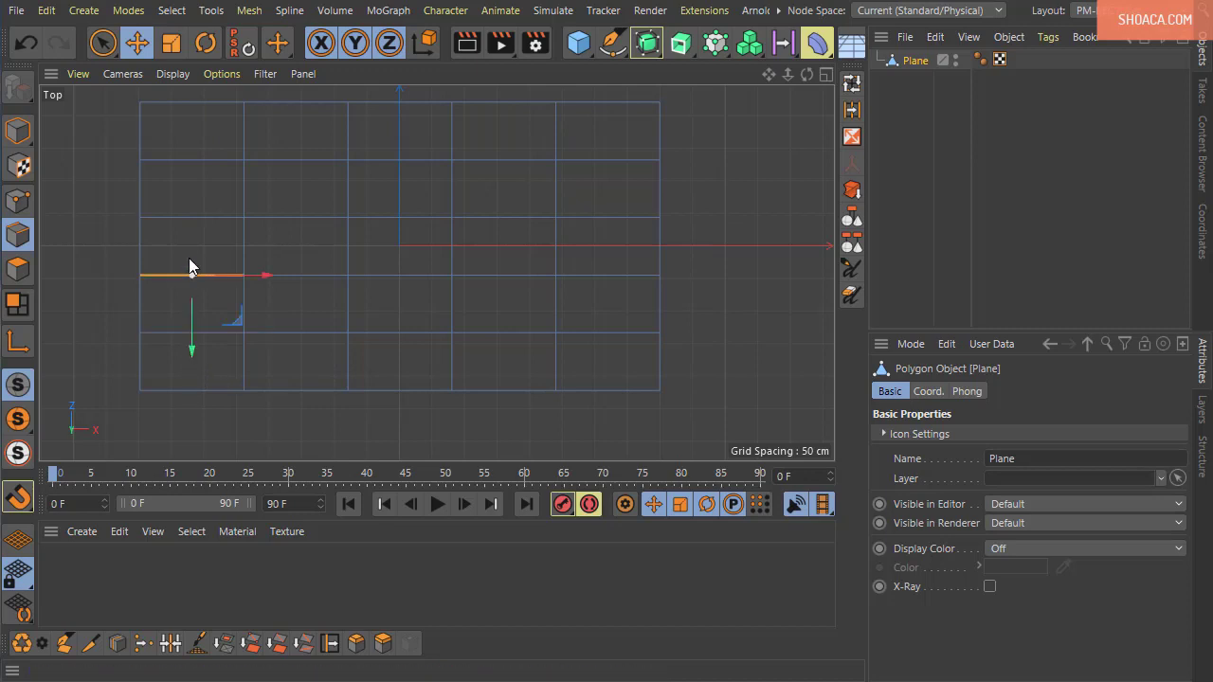
pyautogui.click(195, 217)
pyautogui.click(194, 159)
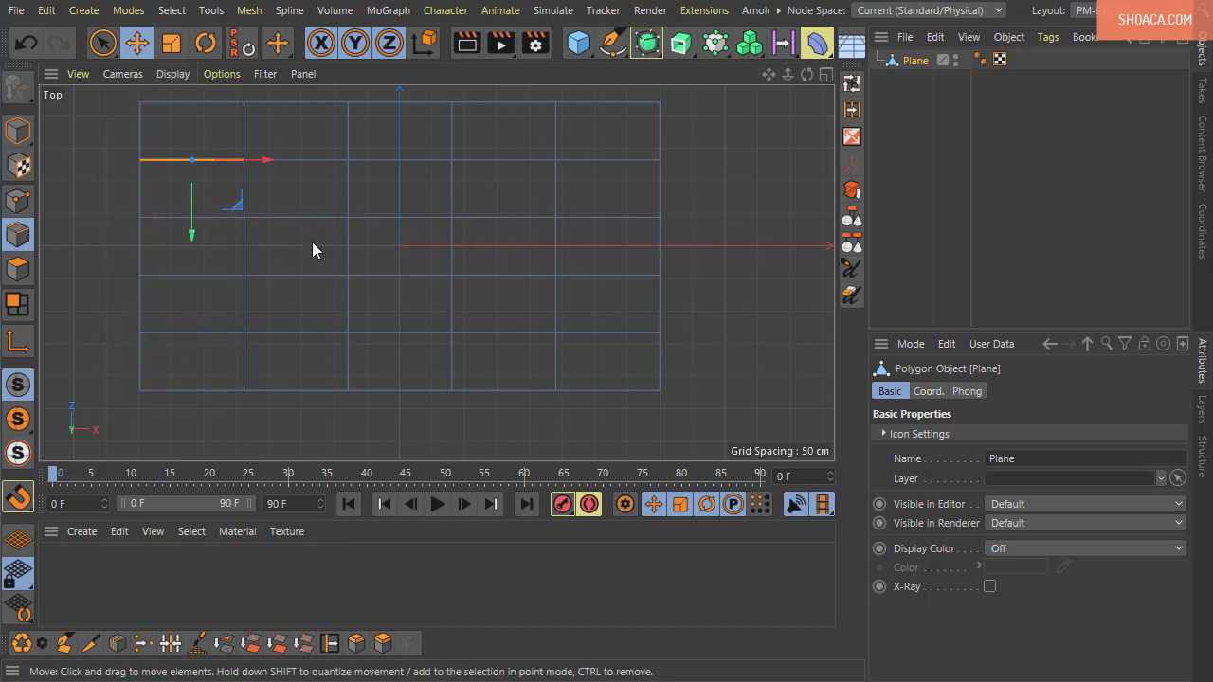
pyautogui.click(102, 41)
# Step: Turn off the World Axis filter in the Top view and select the middle row's vertical edges
pyautogui.click(128, 246)
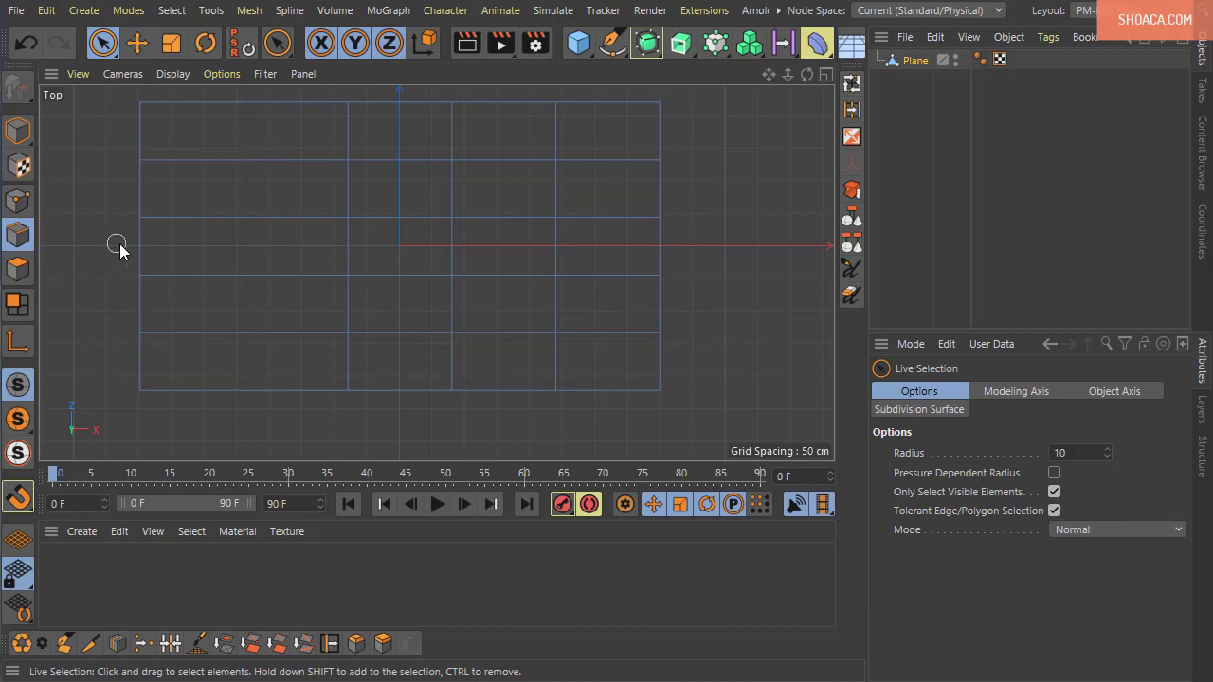
pyautogui.moveTo(295, 244); pyautogui.dragTo(682, 261)
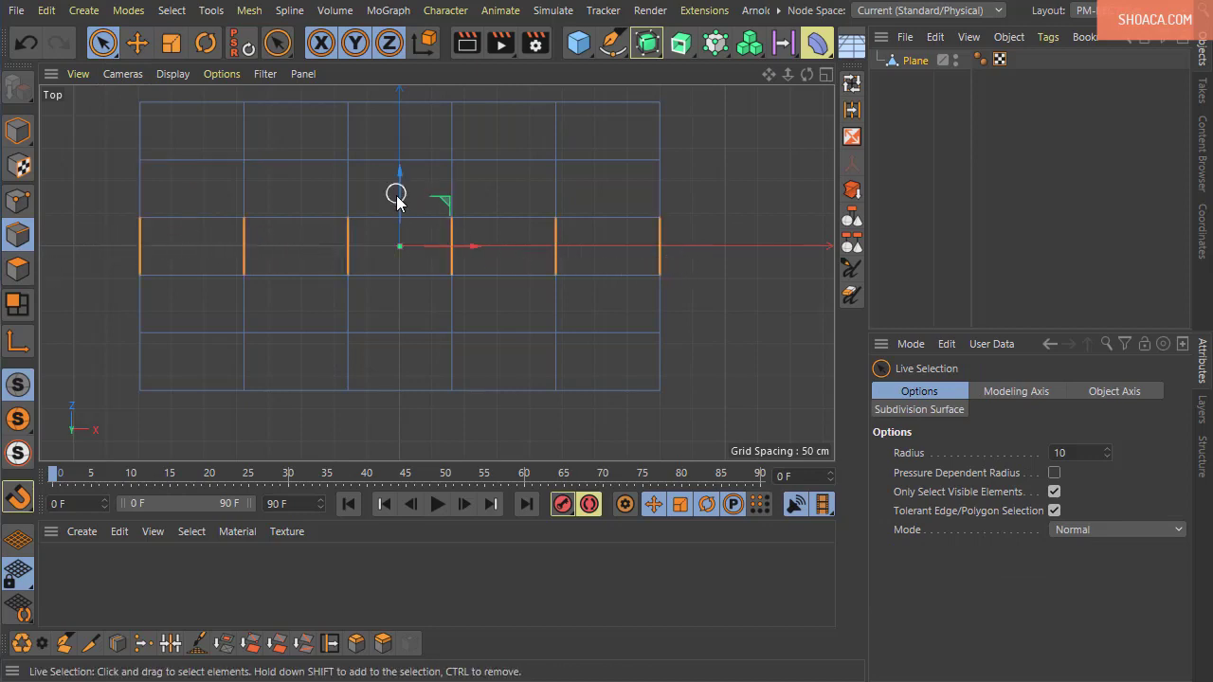
pyautogui.click(257, 75)
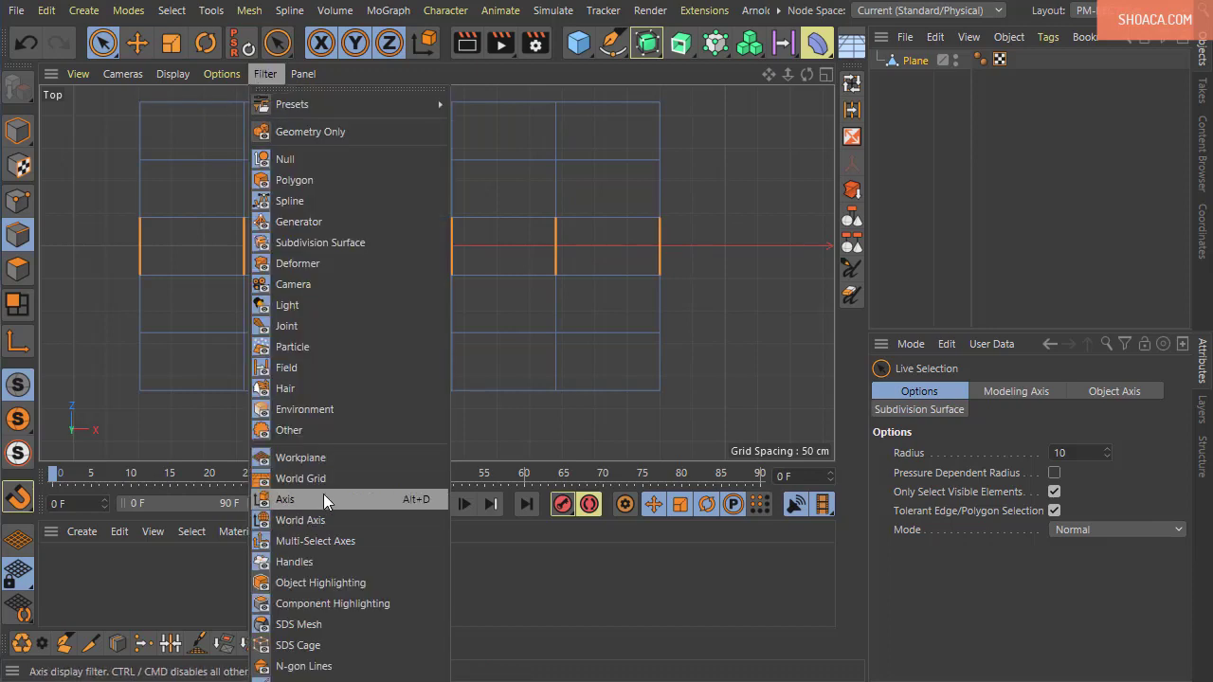
pyautogui.click(291, 459)
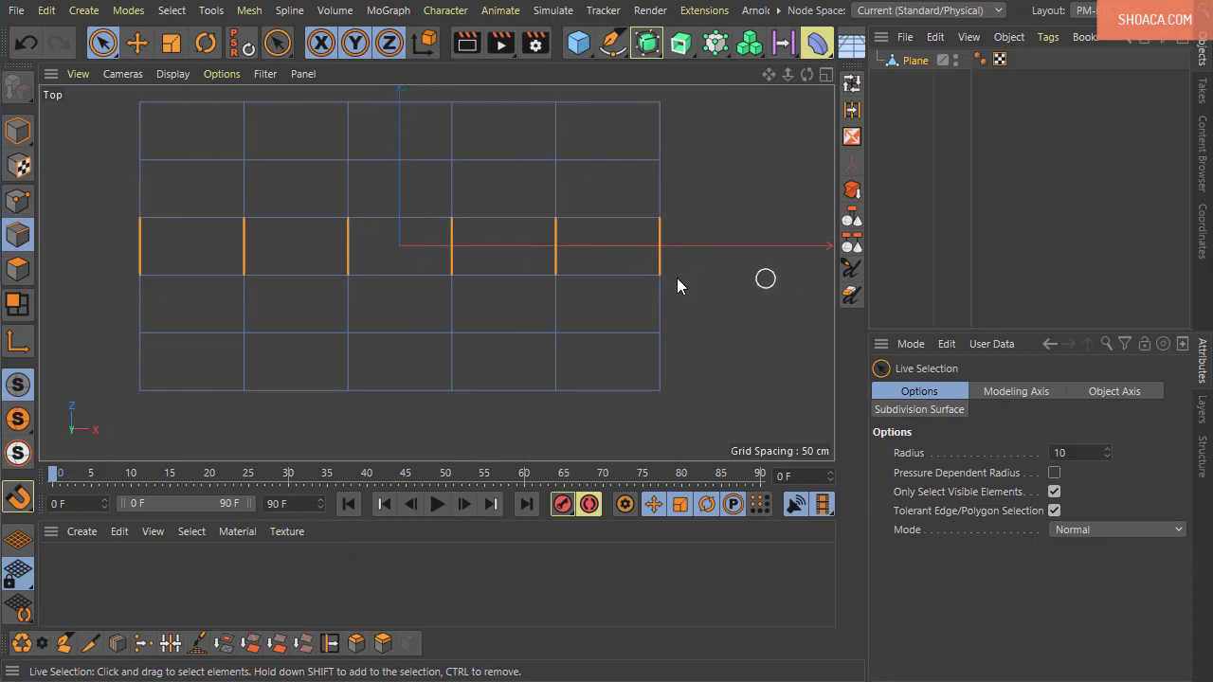
pyautogui.click(258, 75)
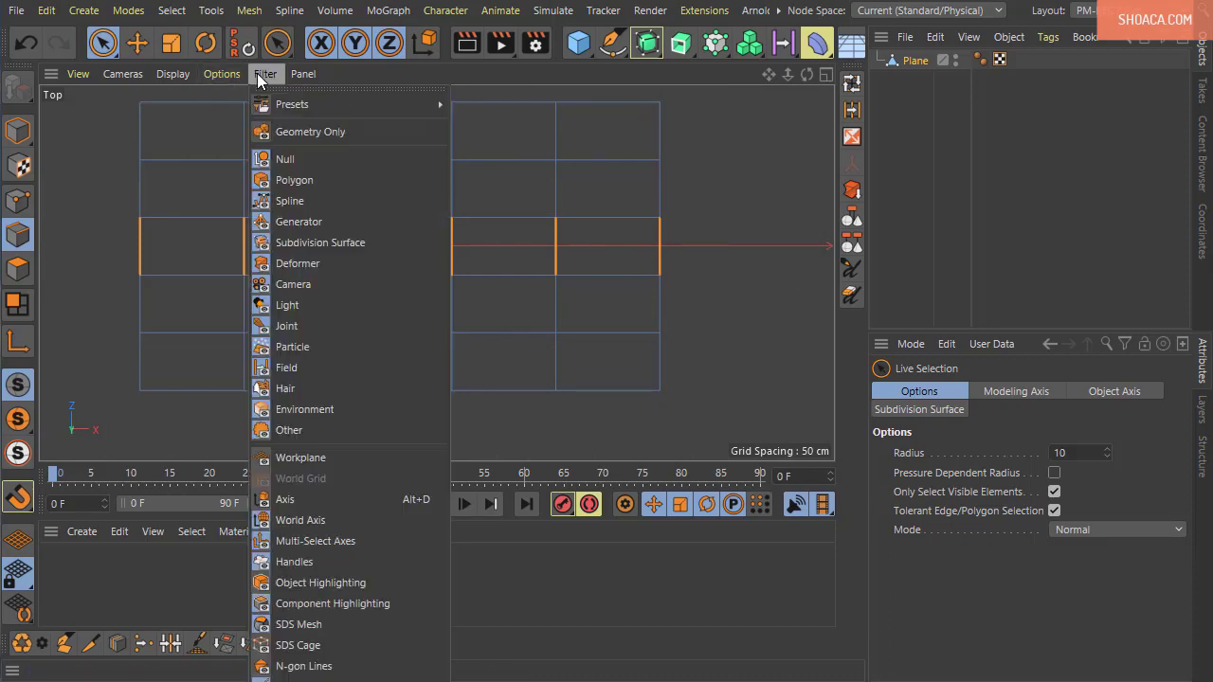
pyautogui.click(290, 519)
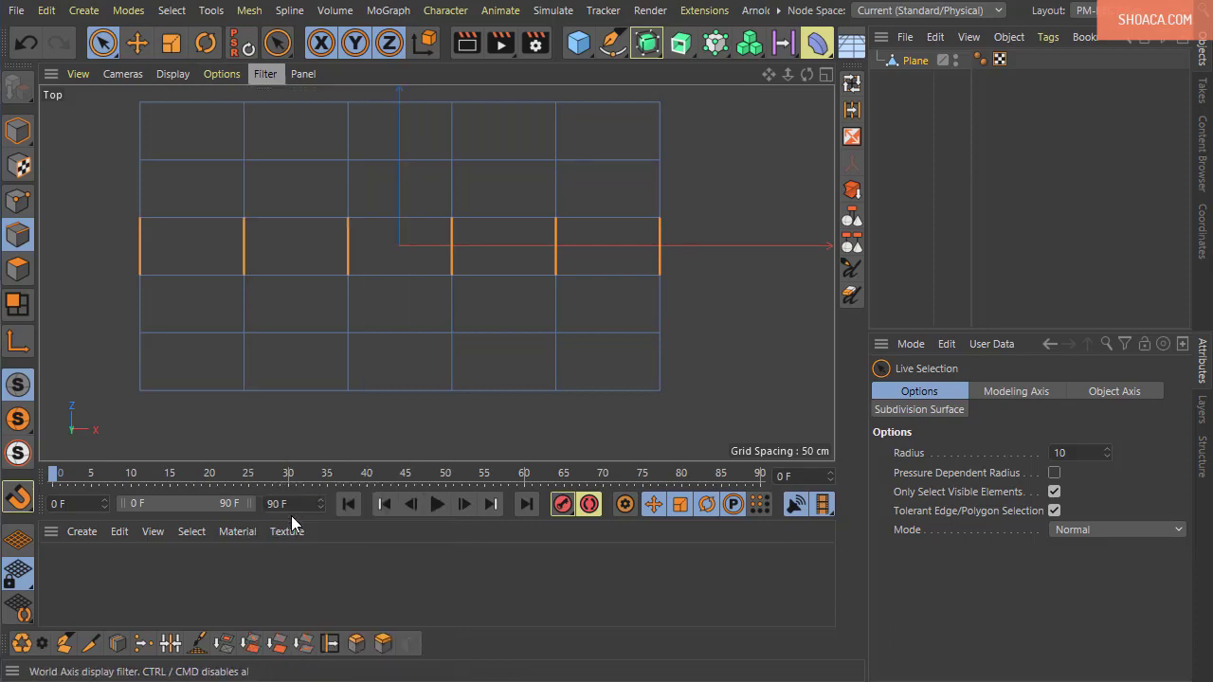
pyautogui.moveTo(706, 242); pyautogui.dragTo(122, 247)
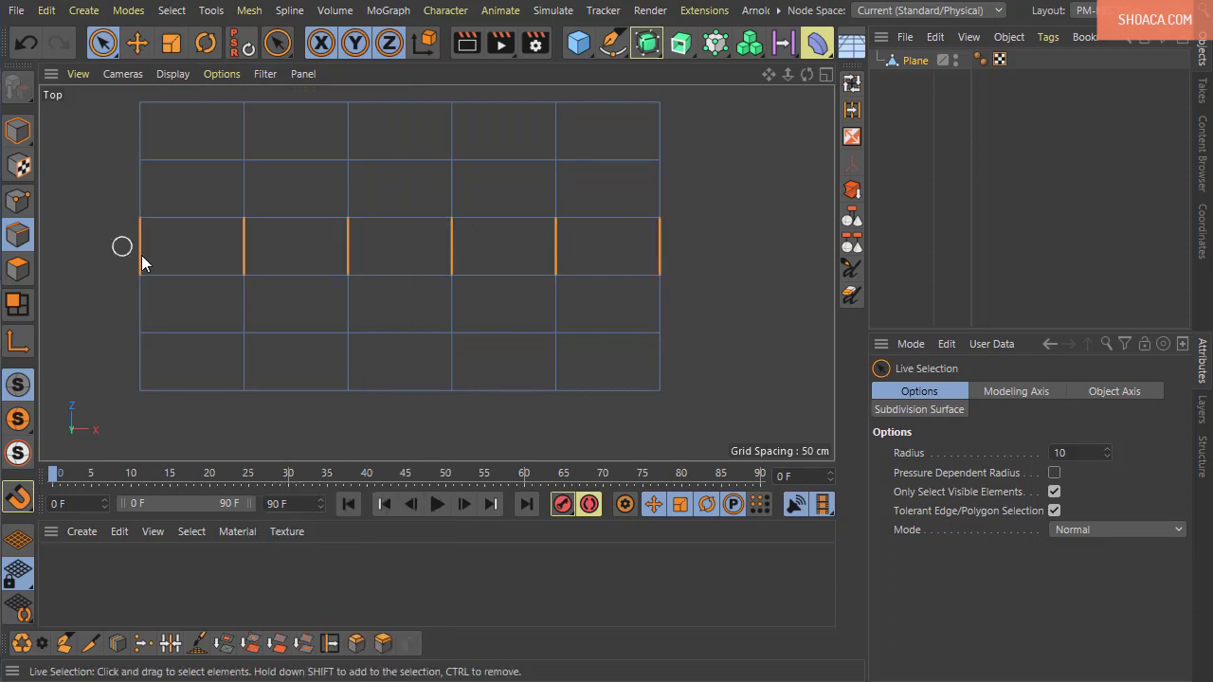
# Step: Connect the selected edges into a horizontal loop, then select the top polygons in Polygon mode
pyautogui.rightClick(289, 245)
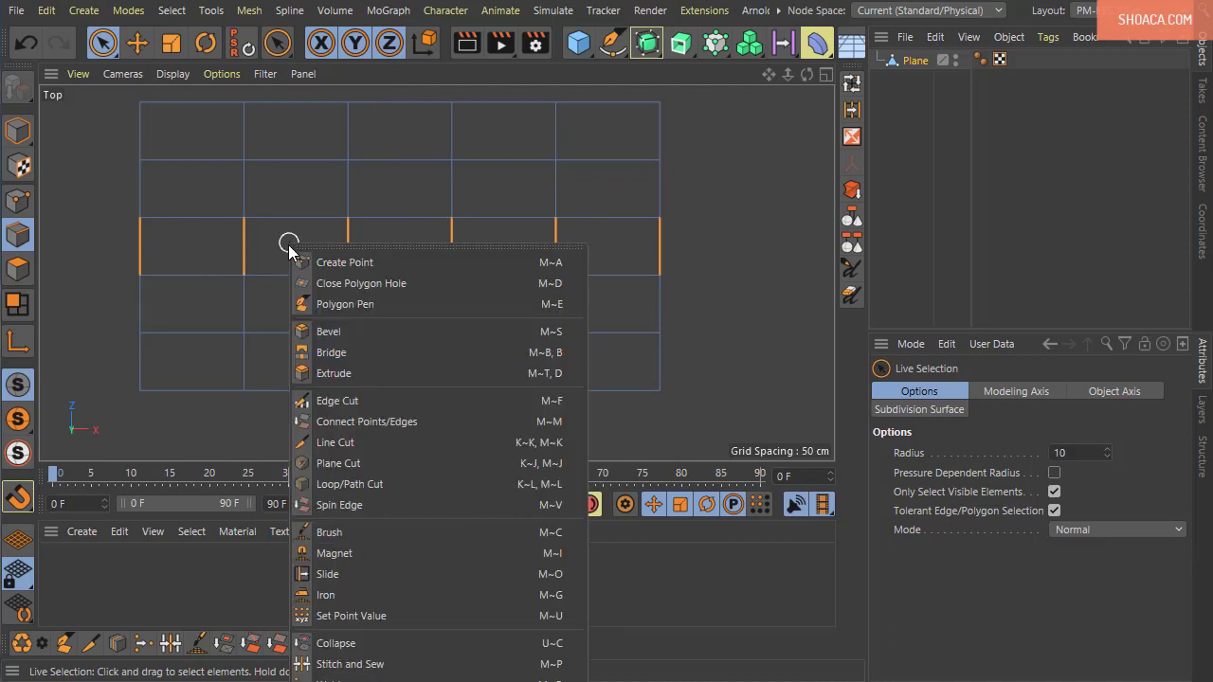
pyautogui.click(355, 425)
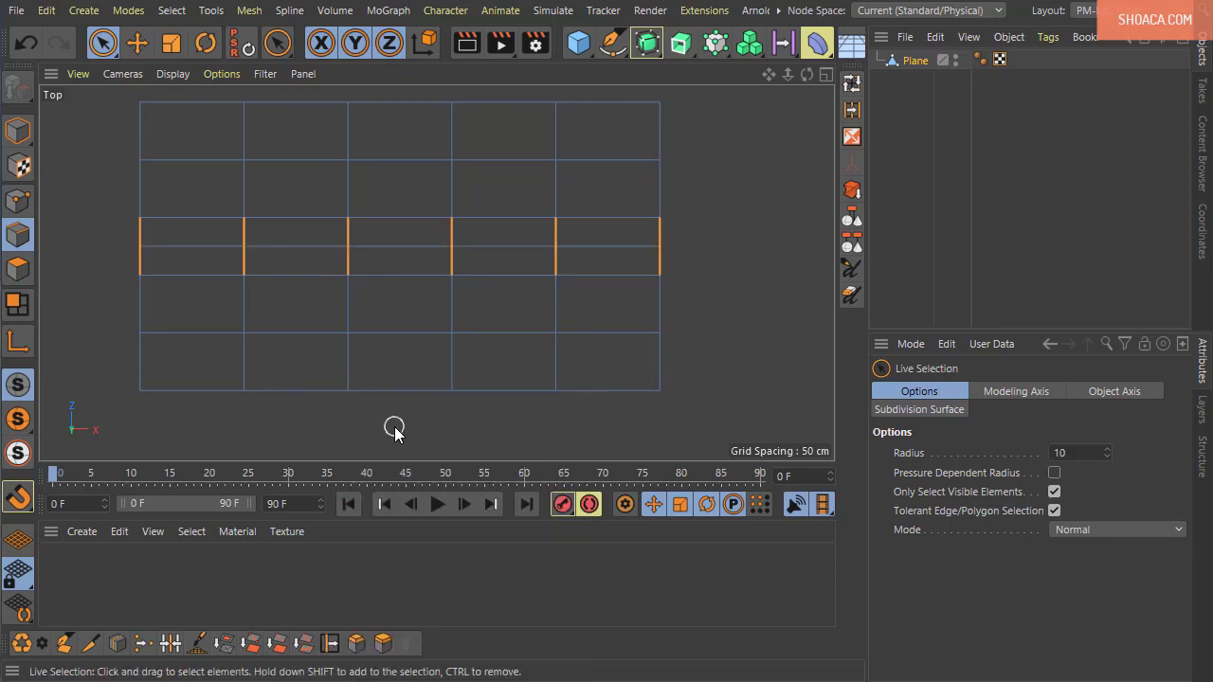
pyautogui.click(393, 426)
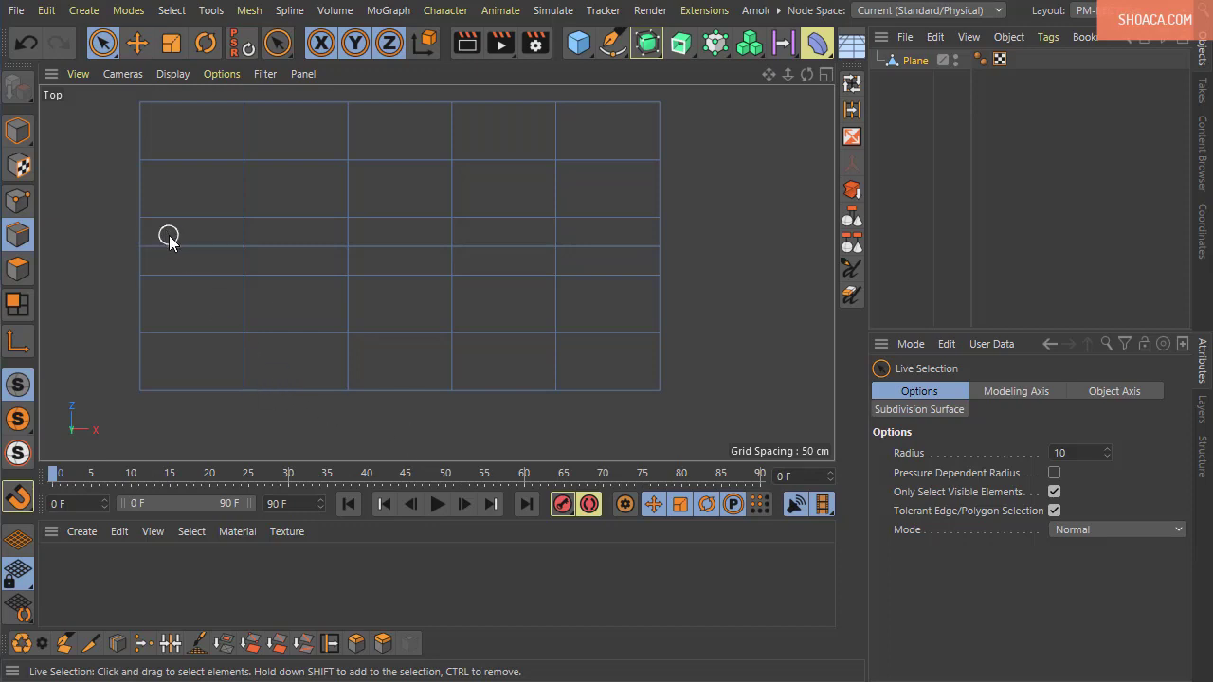
pyautogui.click(18, 268)
pyautogui.moveTo(171, 115)
pyautogui.mouseDown()
pyautogui.moveTo(654, 120)
pyautogui.moveTo(653, 200)
pyautogui.moveTo(503, 227)
pyautogui.moveTo(186, 225)
pyautogui.mouseUp()
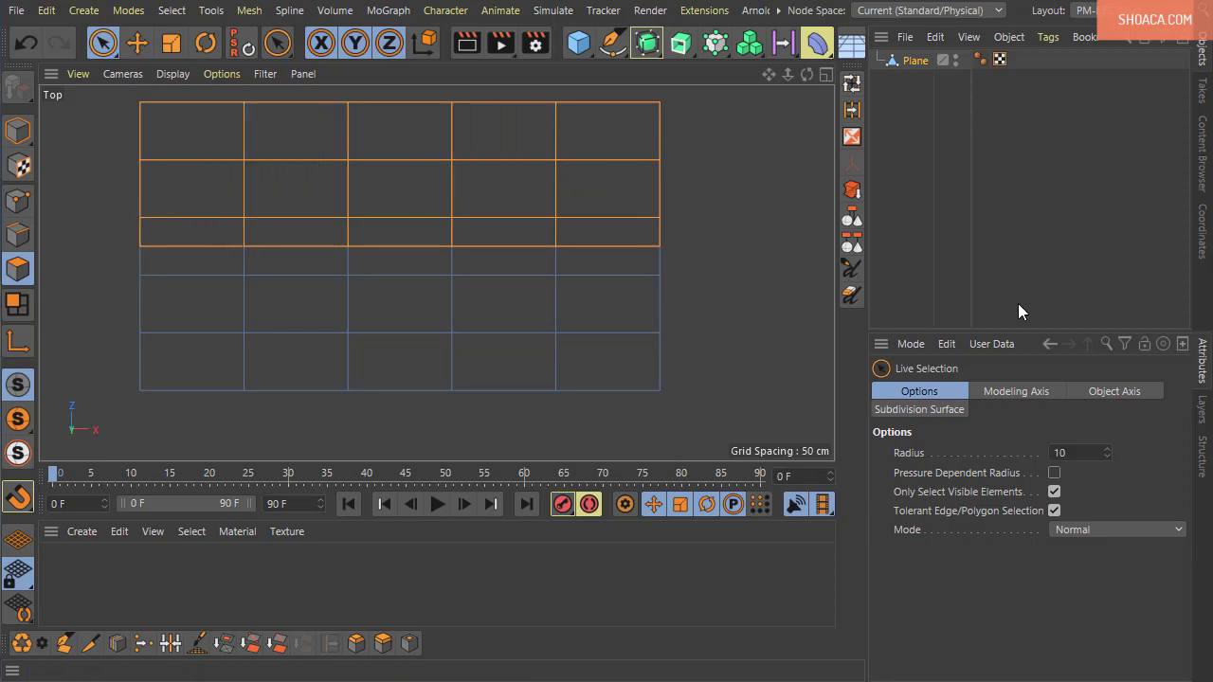
# Step: Select and delete the plane's top polygon rows
pyautogui.press('Delete')
pyautogui.hotkey('ctrl', 'z')
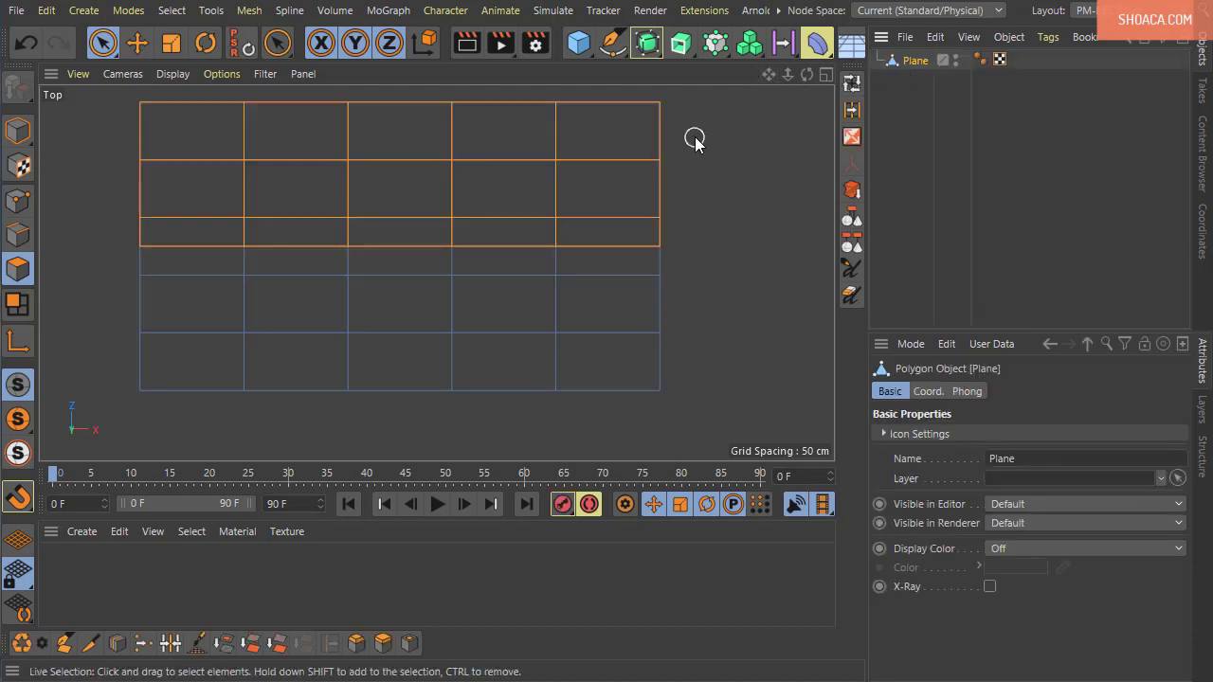
pyautogui.moveTo(692, 136)
pyautogui.mouseDown()
pyautogui.moveTo(169, 140)
pyautogui.moveTo(443, 229)
pyautogui.mouseUp()
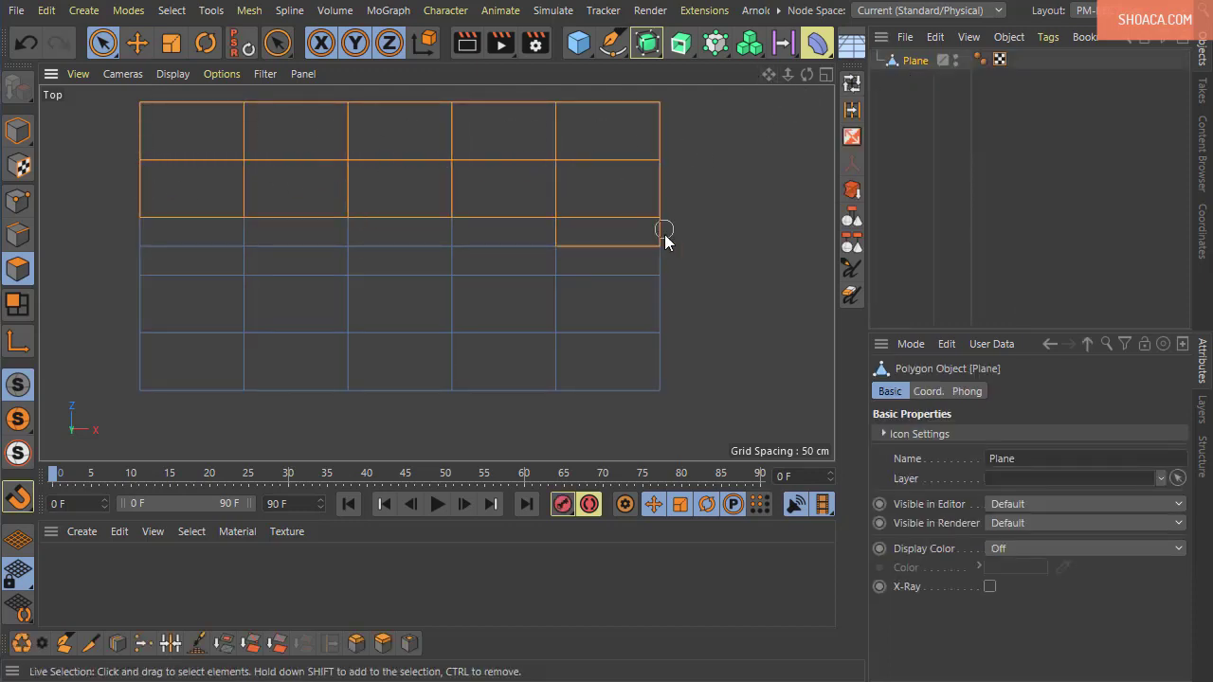
pyautogui.moveTo(443, 229); pyautogui.dragTo(196, 222)
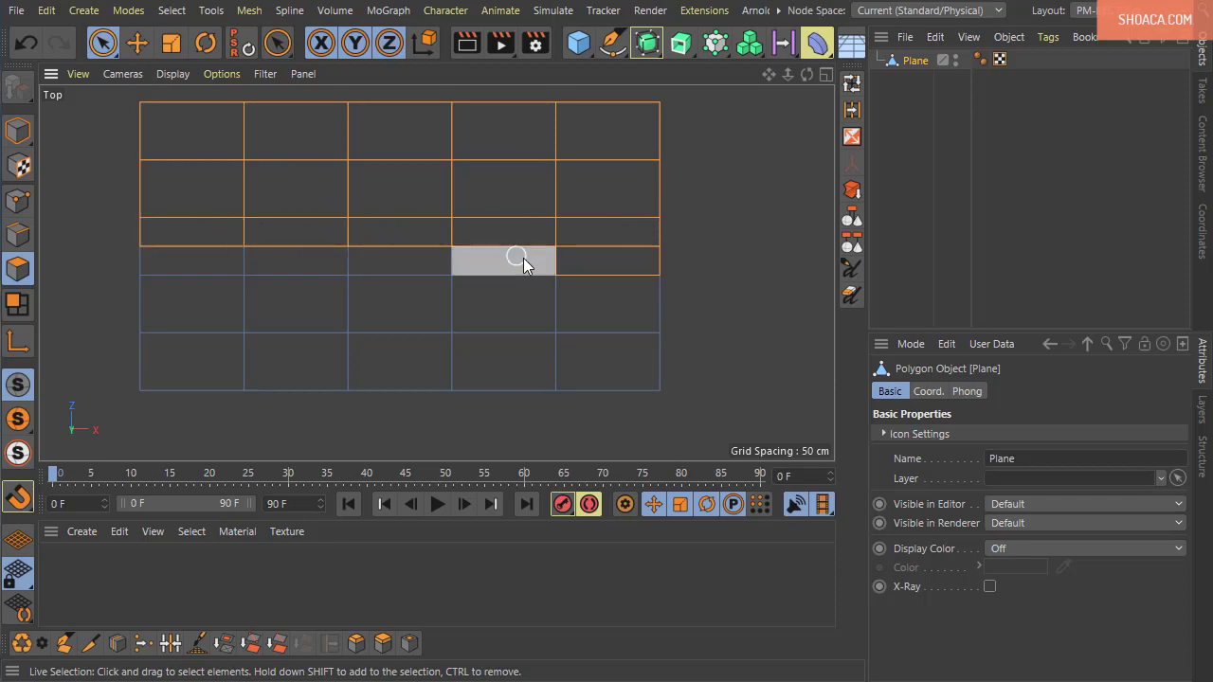
pyautogui.keyDown('ctrl'); pyautogui.moveTo(520, 257); pyautogui.dragTo(609, 267); pyautogui.keyUp('ctrl')
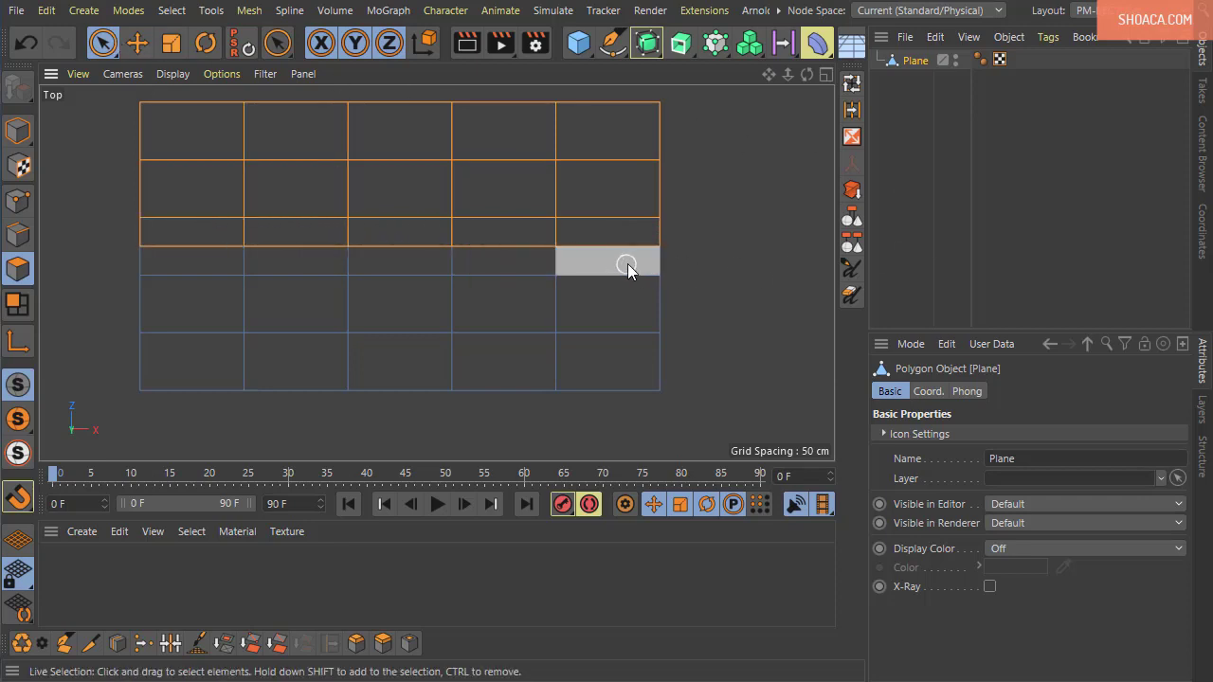
pyautogui.press('Delete')
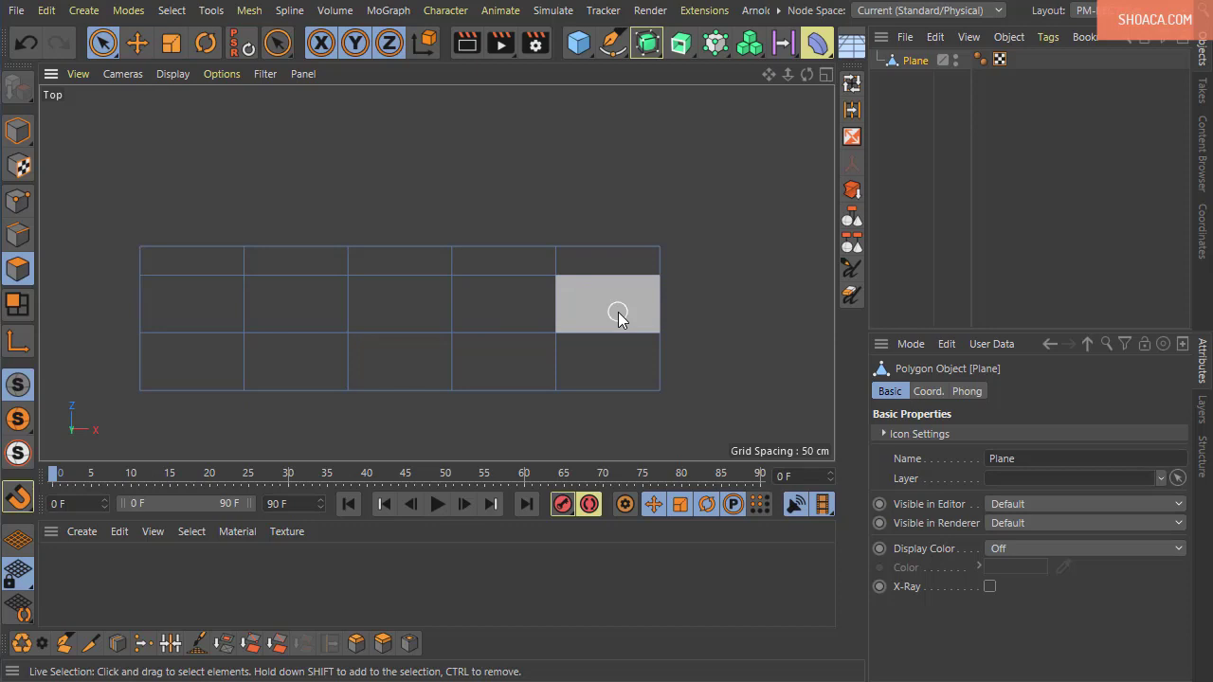
# Step: Split the centre column with a vertical edge using Connect Points/Edges
pyautogui.moveTo(409, 237); pyautogui.dragTo(405, 289)
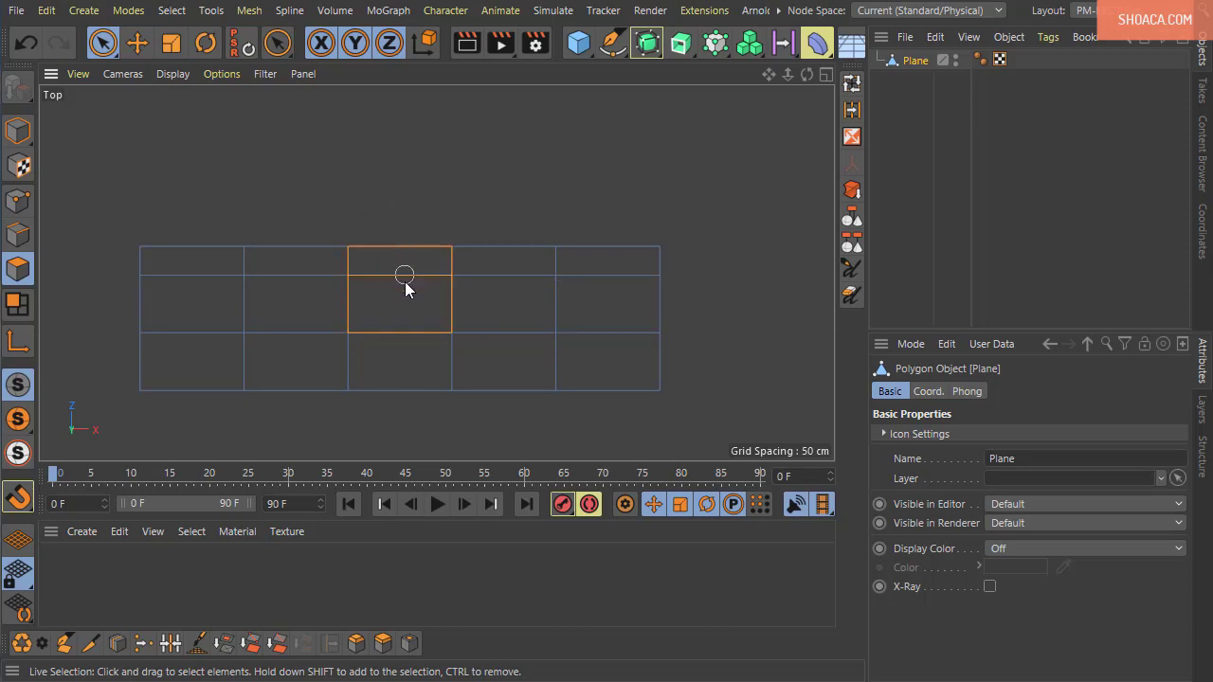
pyautogui.click(26, 236)
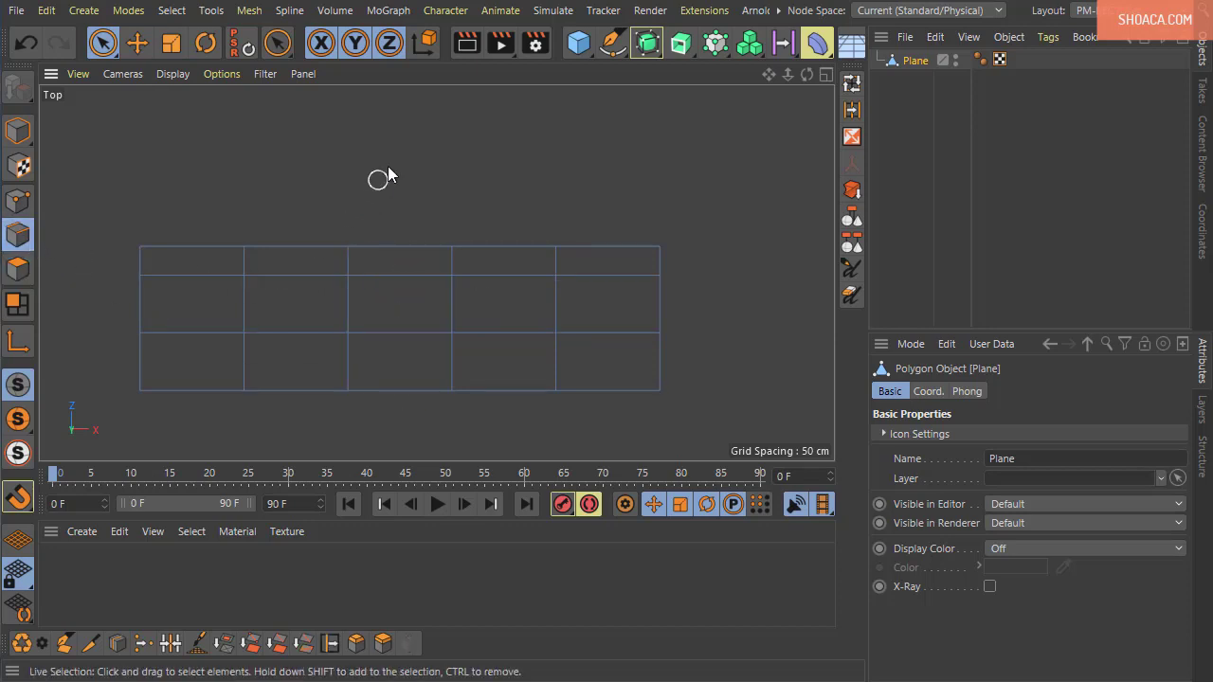
pyautogui.moveTo(394, 232); pyautogui.dragTo(394, 419)
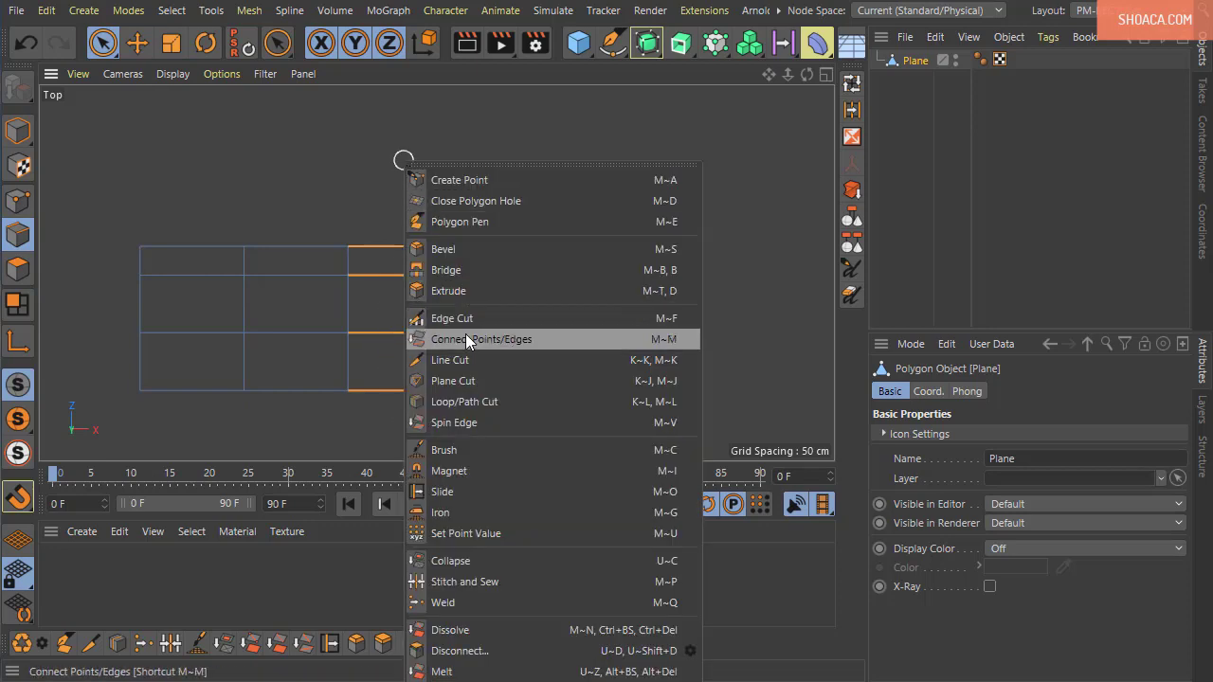
pyautogui.click(465, 338)
pyautogui.moveTo(737, 360); pyautogui.dragTo(731, 284, button='middle')
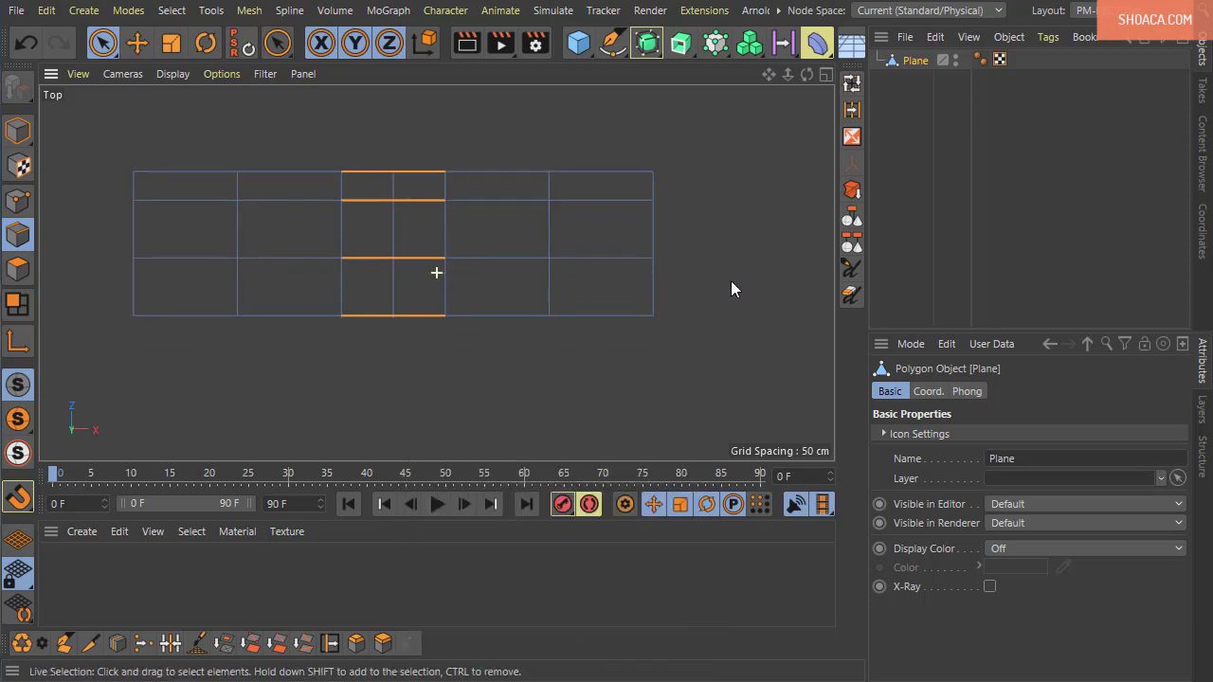
pyautogui.moveTo(496, 125)
pyautogui.mouseDown()
pyautogui.moveTo(428, 243)
pyautogui.moveTo(432, 318)
pyautogui.moveTo(645, 284)
pyautogui.moveTo(498, 192)
pyautogui.moveTo(440, 253)
pyautogui.moveTo(584, 181)
pyautogui.moveTo(448, 195)
pyautogui.mouseUp()
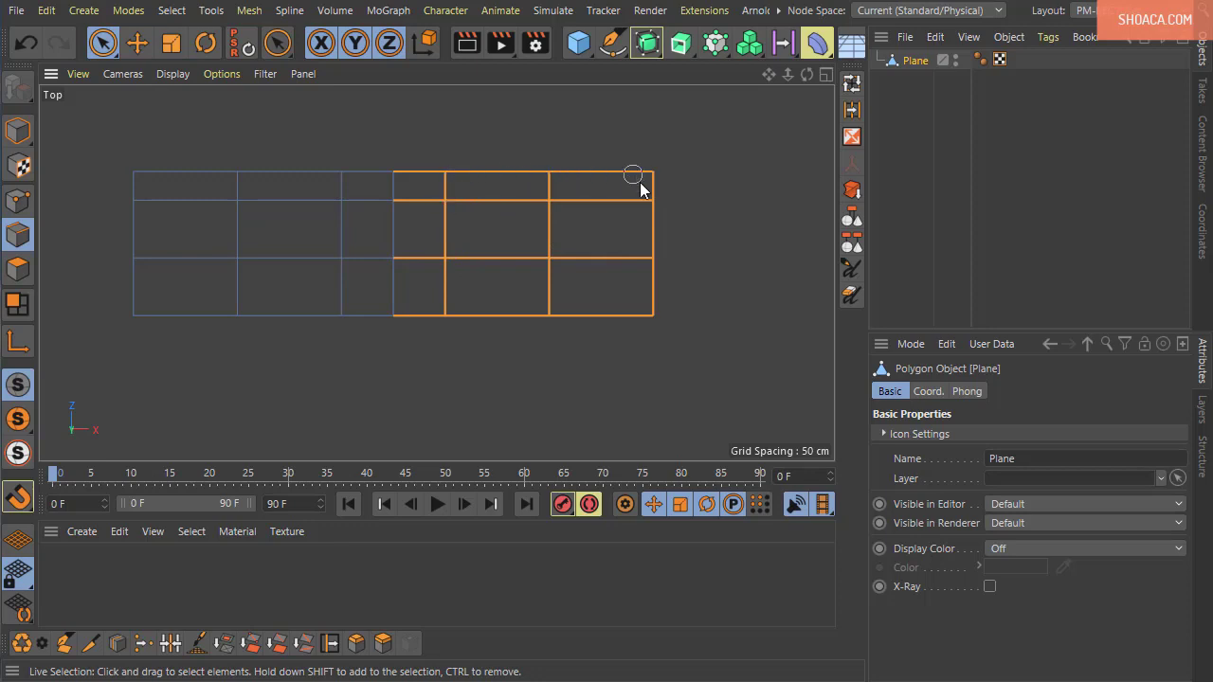
# Step: Select and delete the right-hand polygons, leaving one quarter of the mesh
pyautogui.click(17, 269)
pyautogui.moveTo(485, 145)
pyautogui.mouseDown()
pyautogui.moveTo(438, 129)
pyautogui.moveTo(441, 298)
pyautogui.moveTo(652, 225)
pyautogui.moveTo(482, 192)
pyautogui.mouseUp()
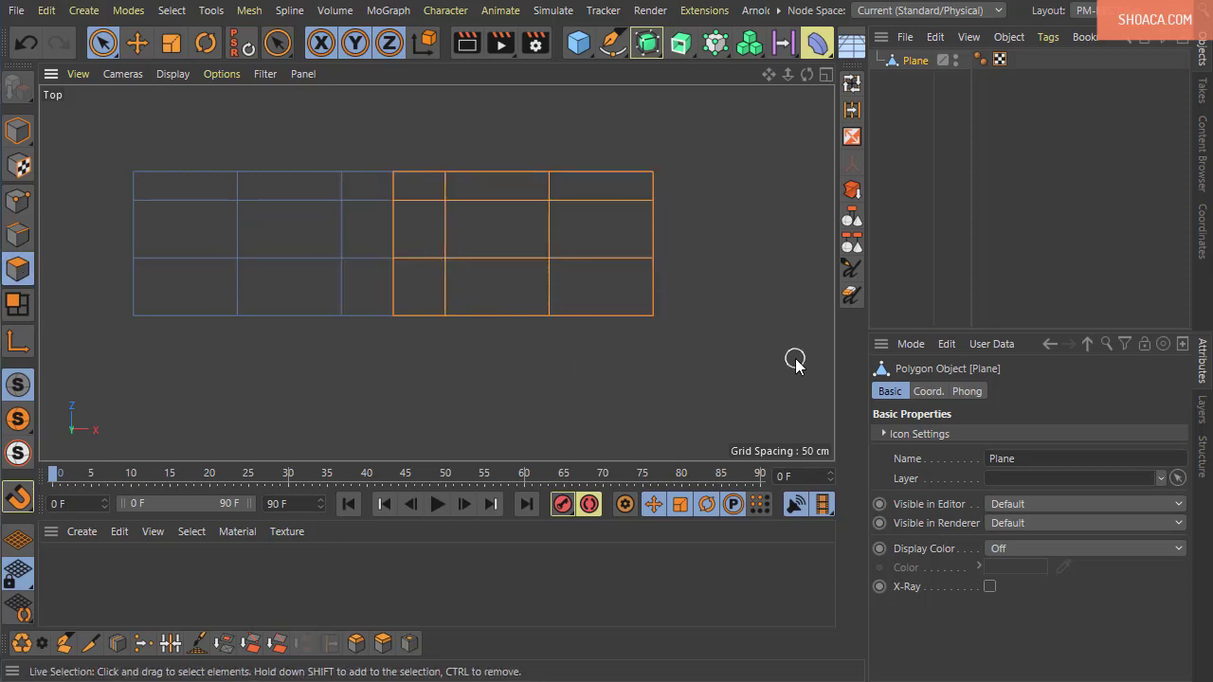
pyautogui.press('Delete')
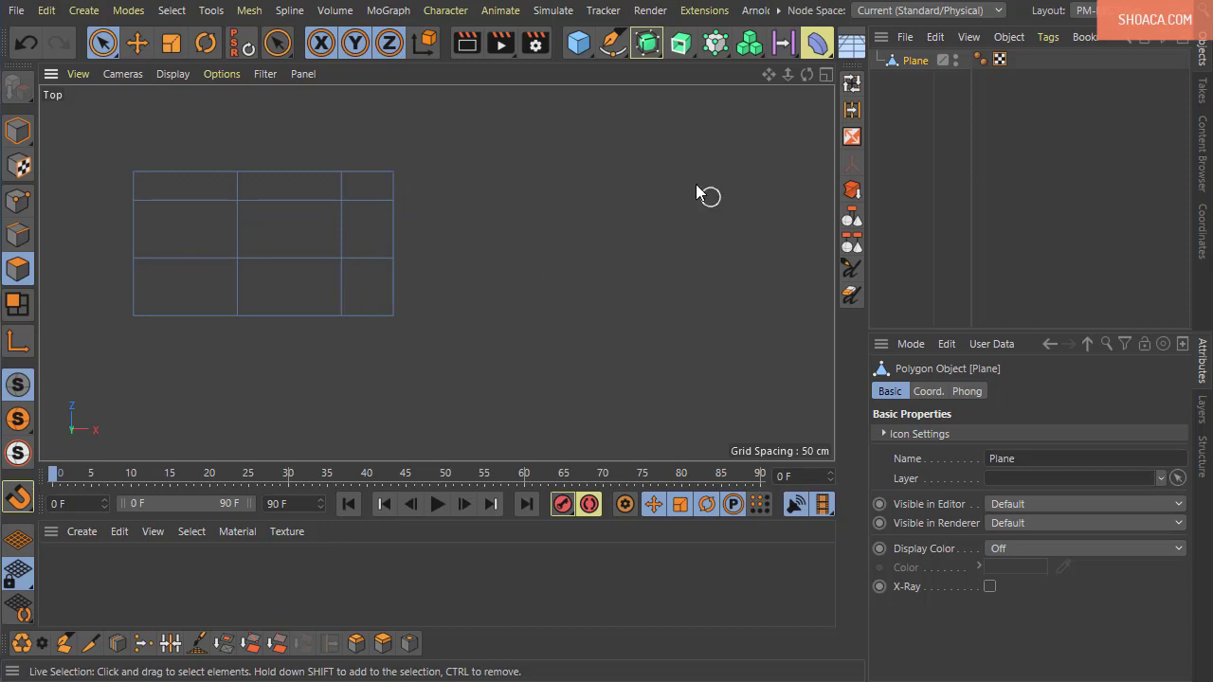
pyautogui.scroll(-2, 568, 358)
pyautogui.scroll(-2, 531, 342)
pyautogui.moveTo(498, 327); pyautogui.dragTo(491, 311, button='middle')
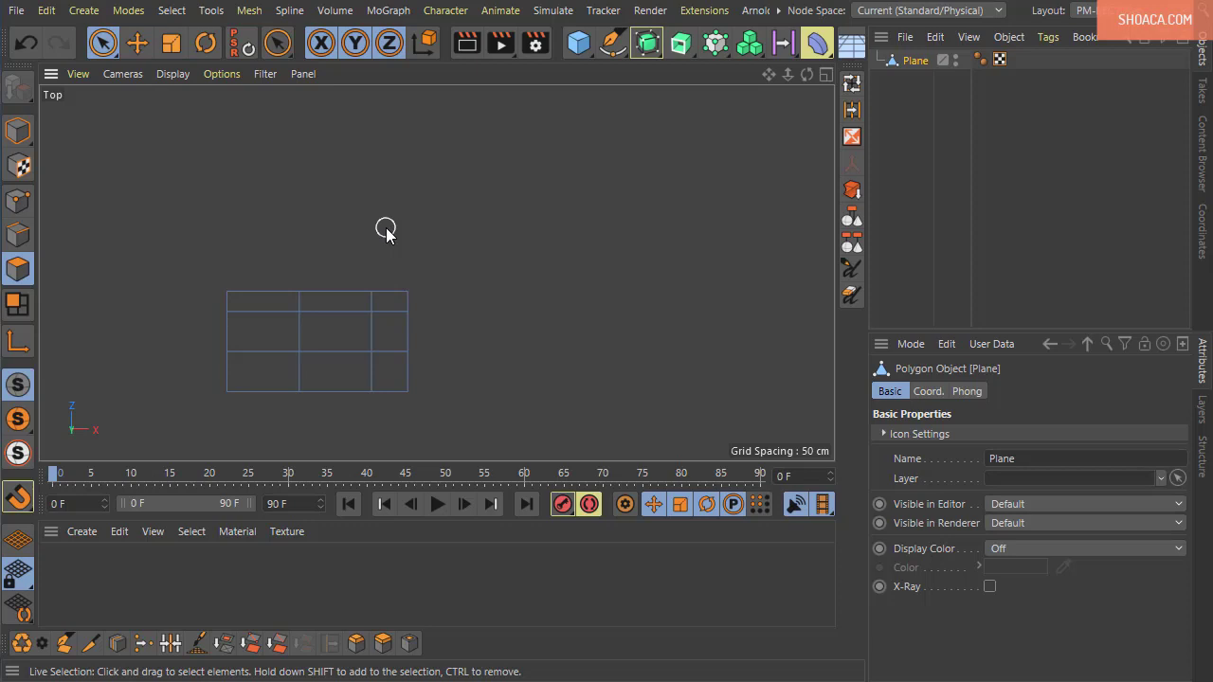
# Step: Wrap the quarter in two nested Symmetry objects, setting Symmetry.1's mirror plane to XY
pyautogui.click(648, 48)
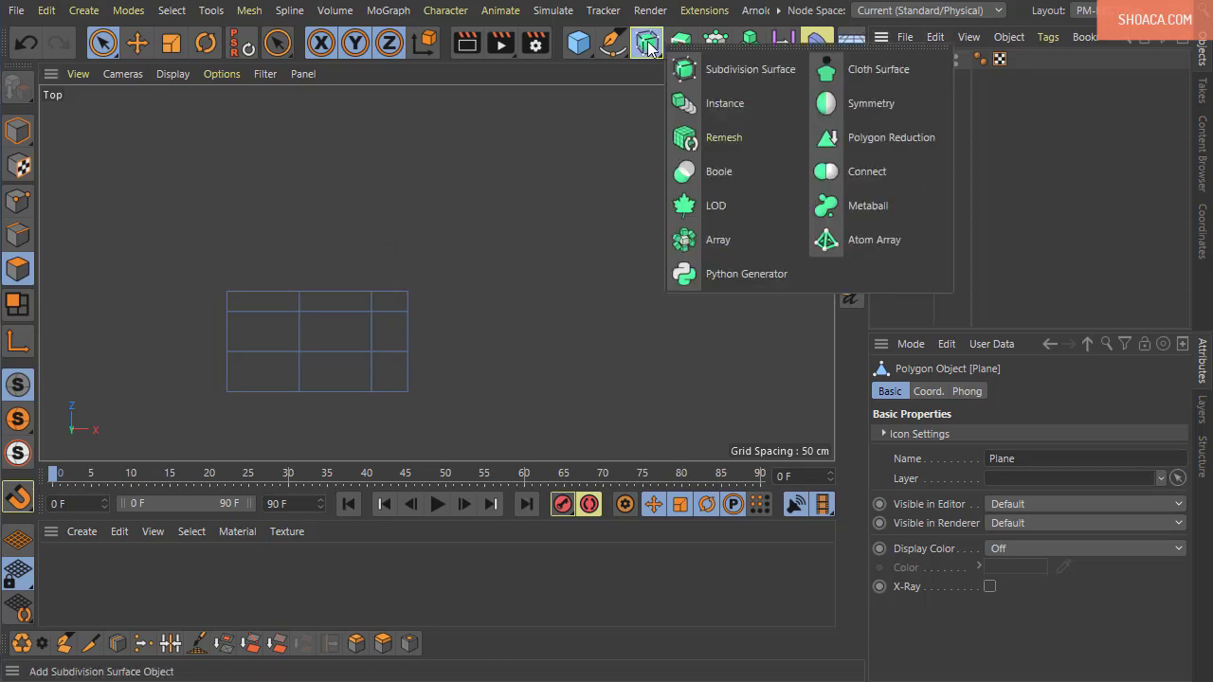
pyautogui.click(825, 104)
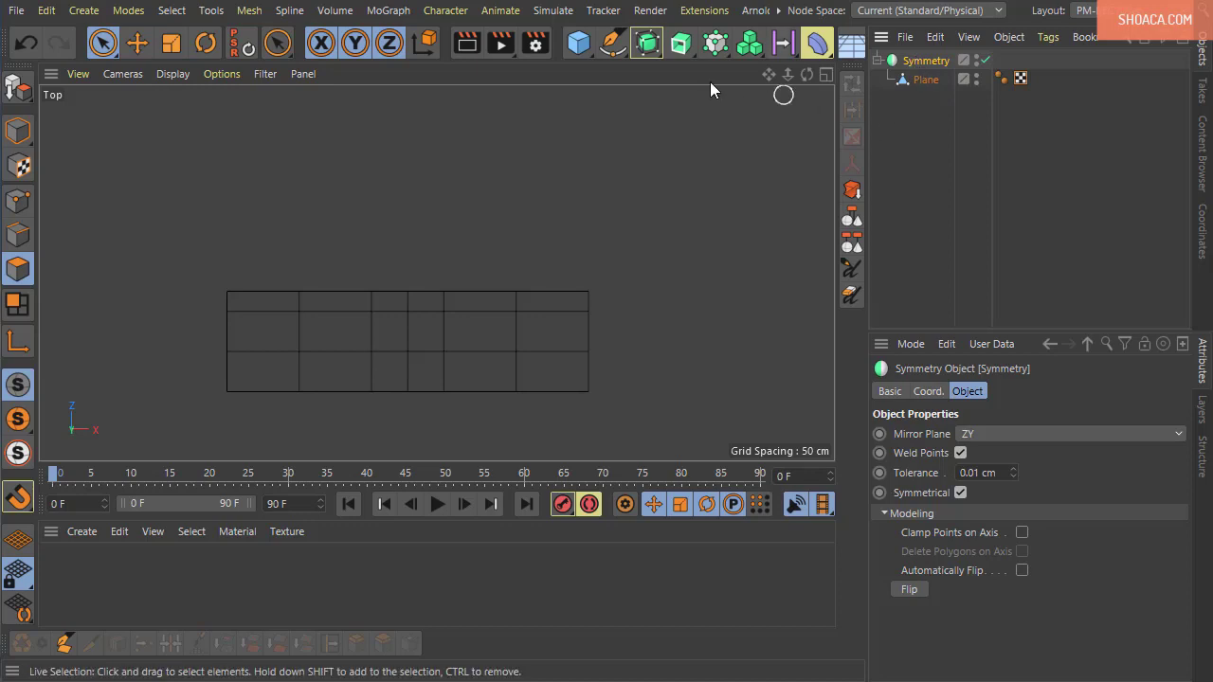
pyautogui.click(648, 43)
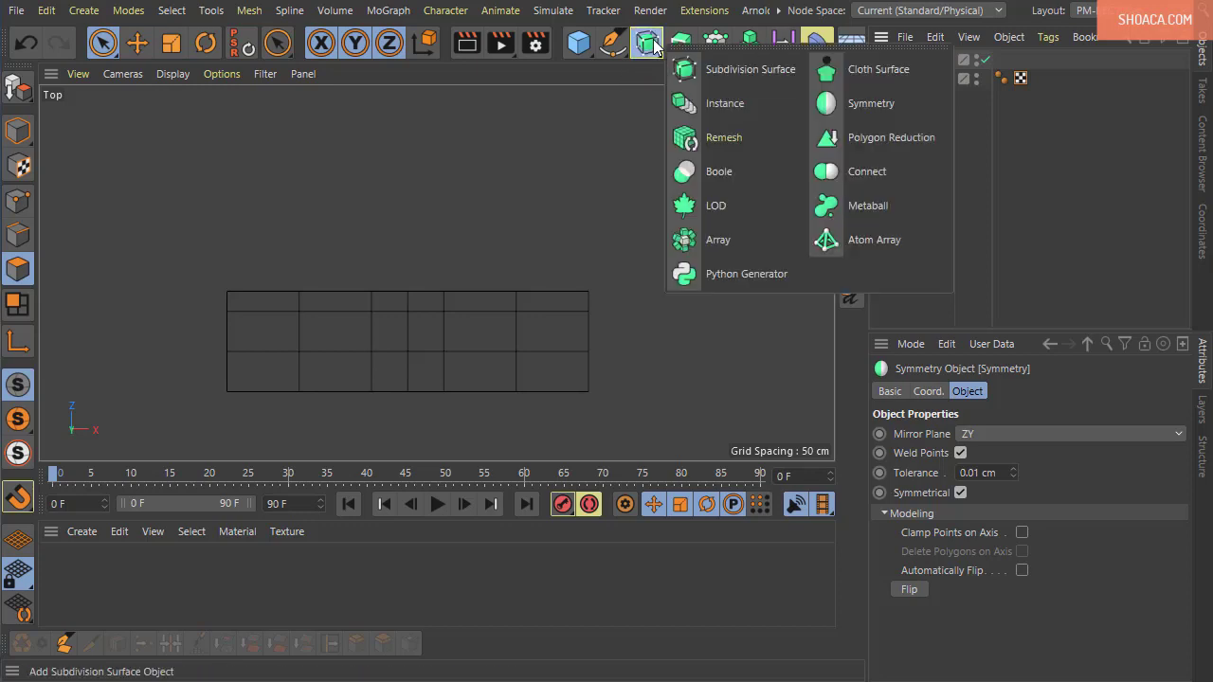
pyautogui.click(833, 104)
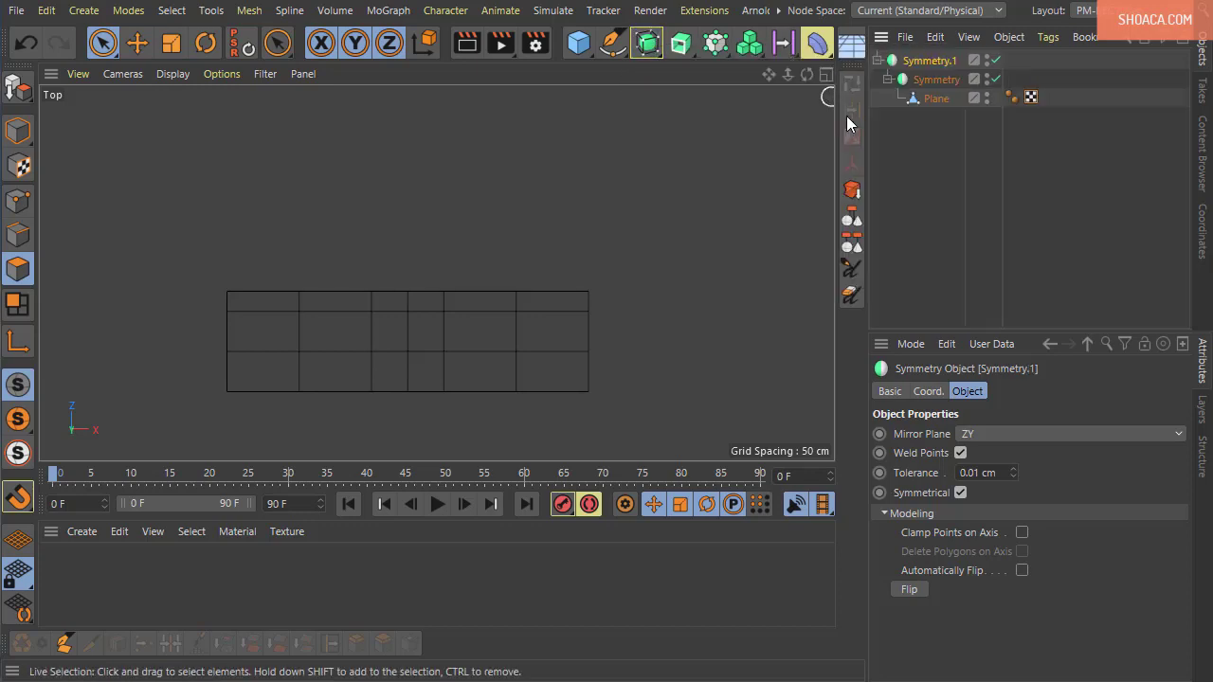
pyautogui.click(988, 434)
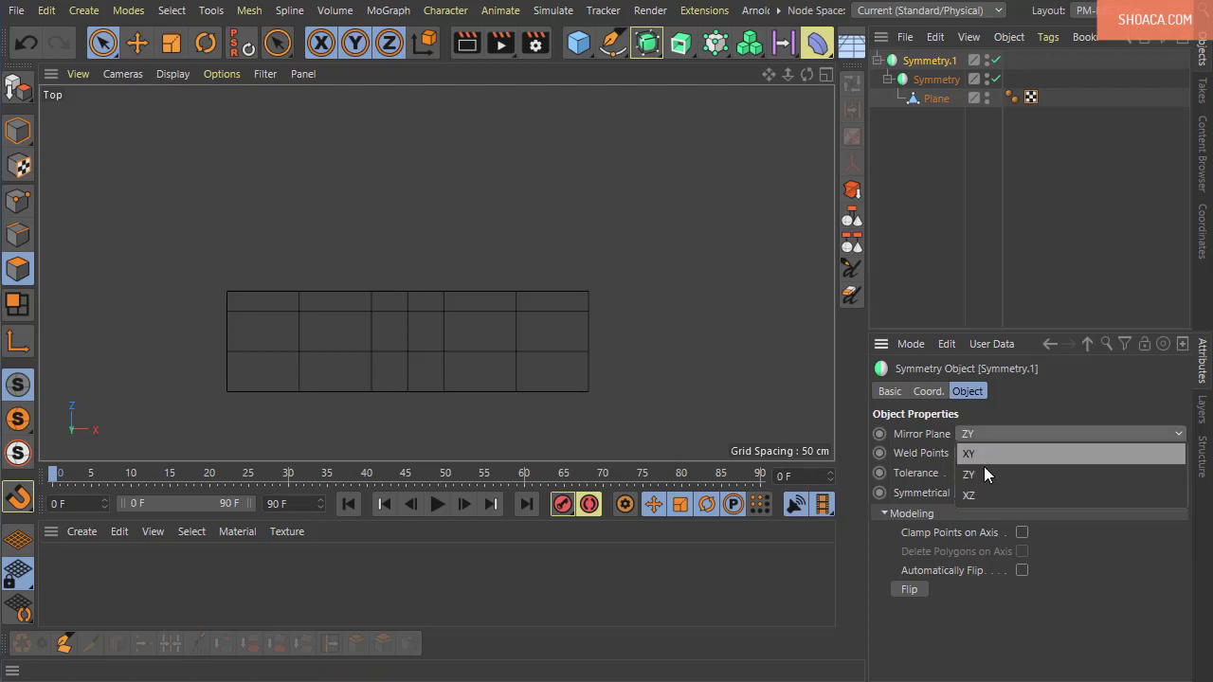
pyautogui.click(980, 496)
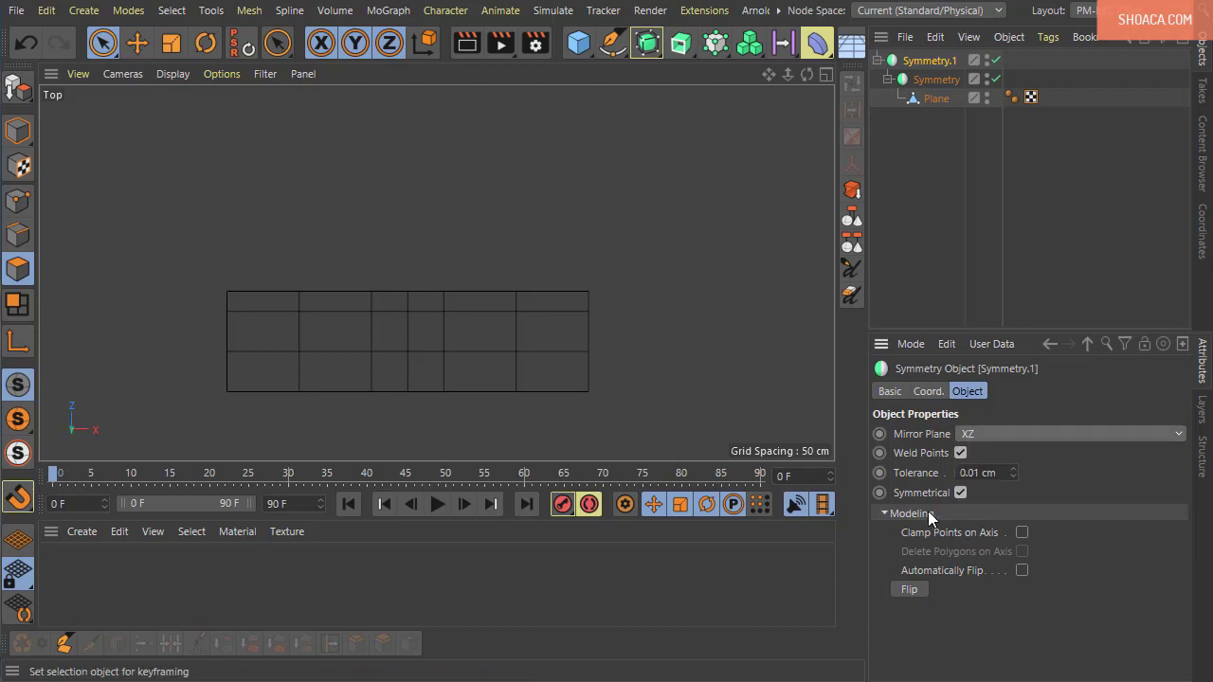
pyautogui.click(1009, 433)
pyautogui.click(976, 454)
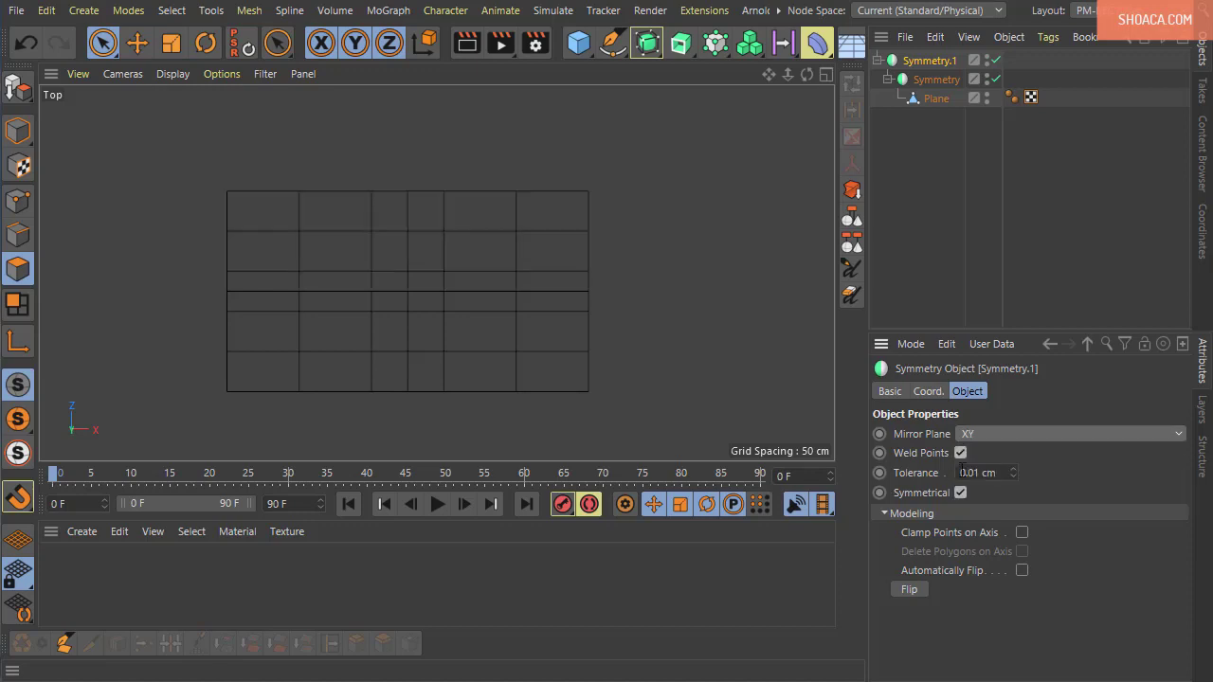
# Step: Select the Plane's left three polygon columns, then switch to the Hard Surface Model document
pyautogui.click(939, 97)
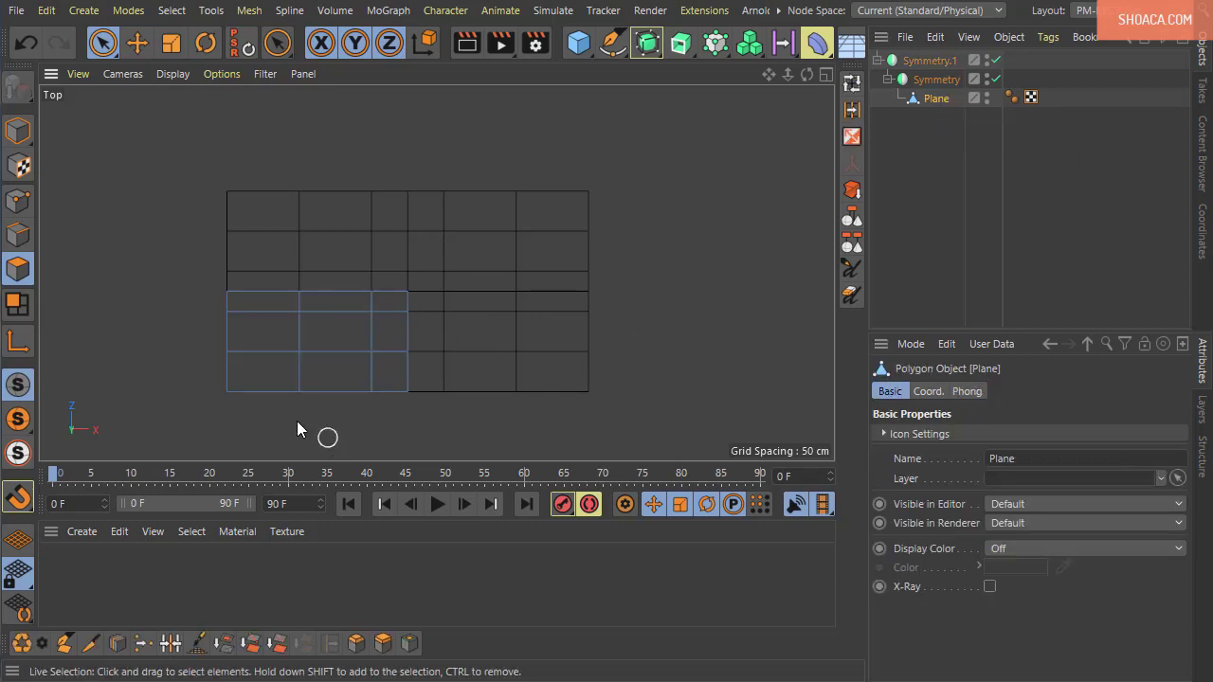
pyautogui.moveTo(265, 313); pyautogui.dragTo(313, 376)
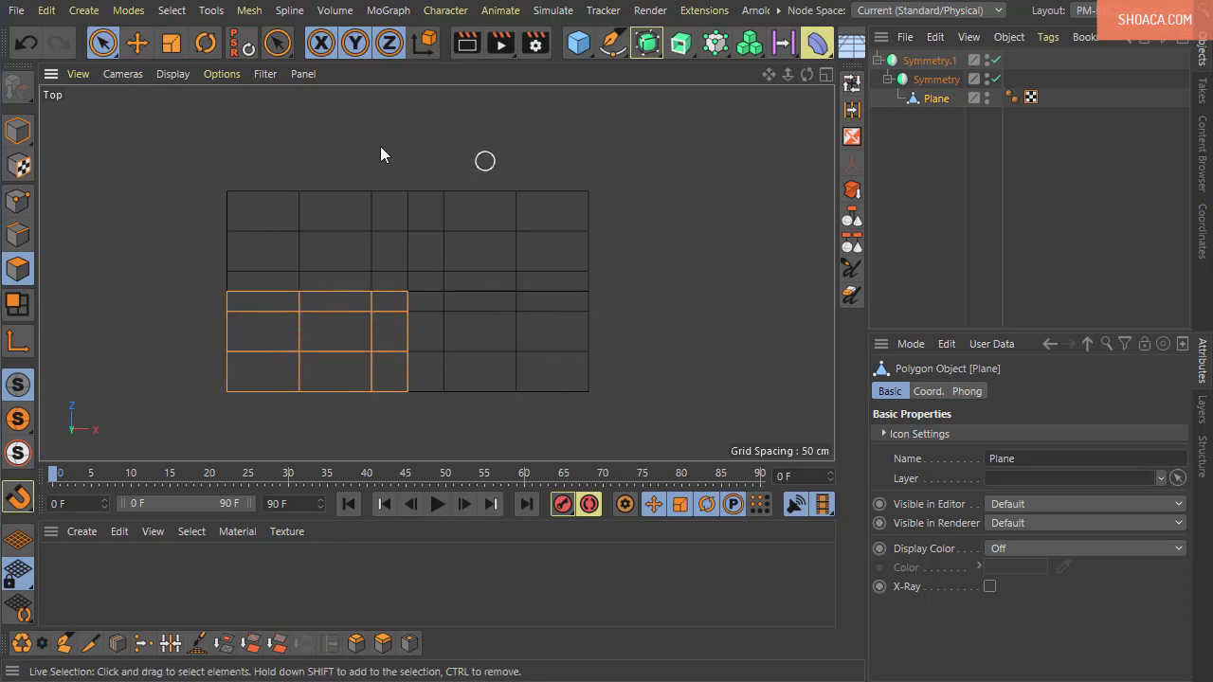
pyautogui.click(778, 17)
pyautogui.moveTo(798, 62)
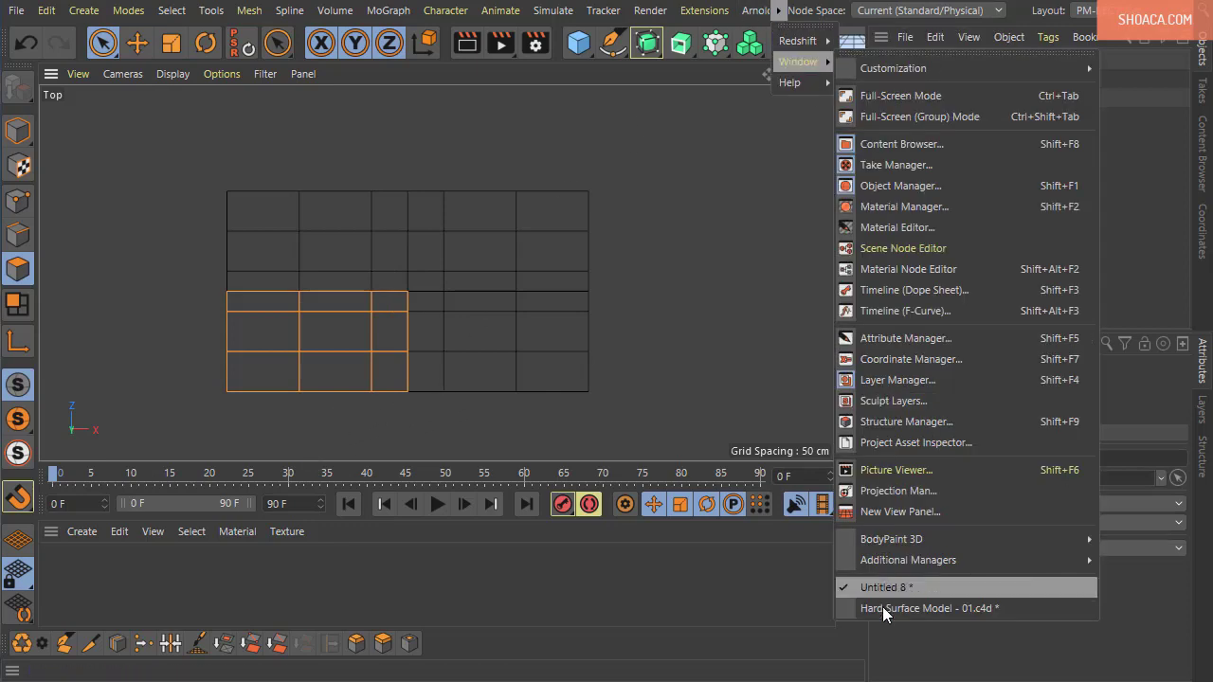
pyautogui.click(882, 608)
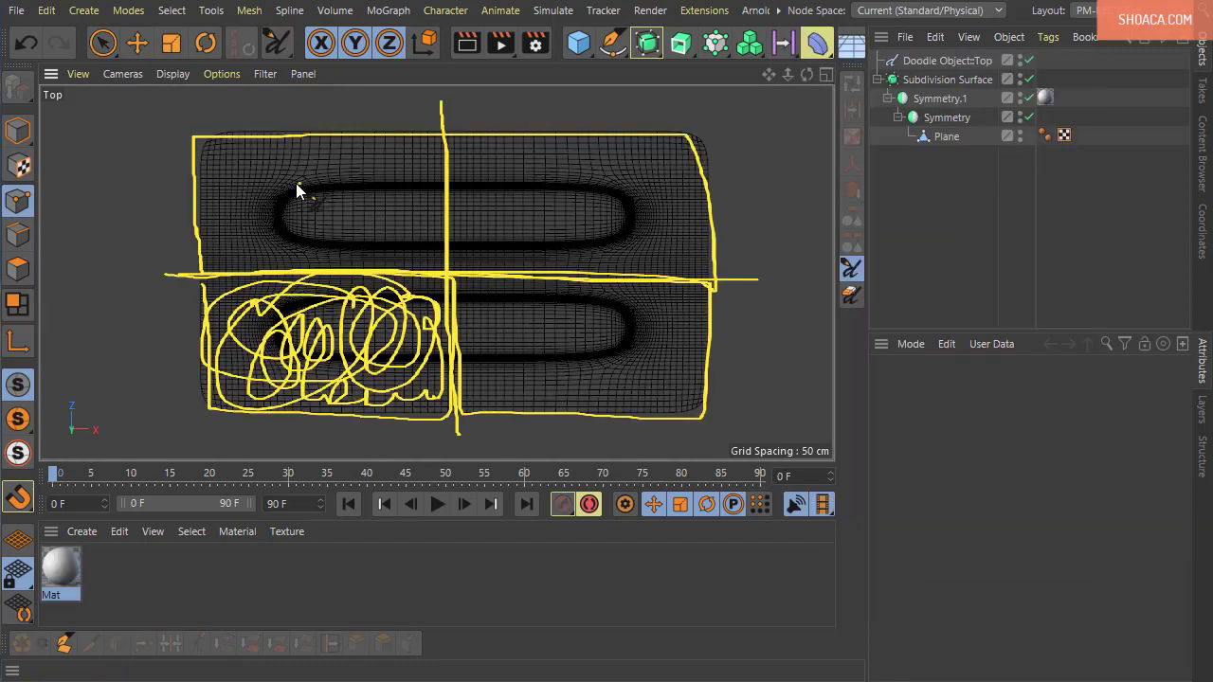
# Step: Doodle marks for the slot's rounded left end and straight right cut on the reference
pyautogui.moveTo(299, 186)
pyautogui.mouseDown()
pyautogui.moveTo(270, 223)
pyautogui.moveTo(310, 254)
pyautogui.mouseUp()
pyautogui.moveTo(279, 196); pyautogui.dragTo(311, 254)
pyautogui.moveTo(245, 202); pyautogui.dragTo(291, 201)
pyautogui.moveTo(561, 161); pyautogui.dragTo(565, 263)
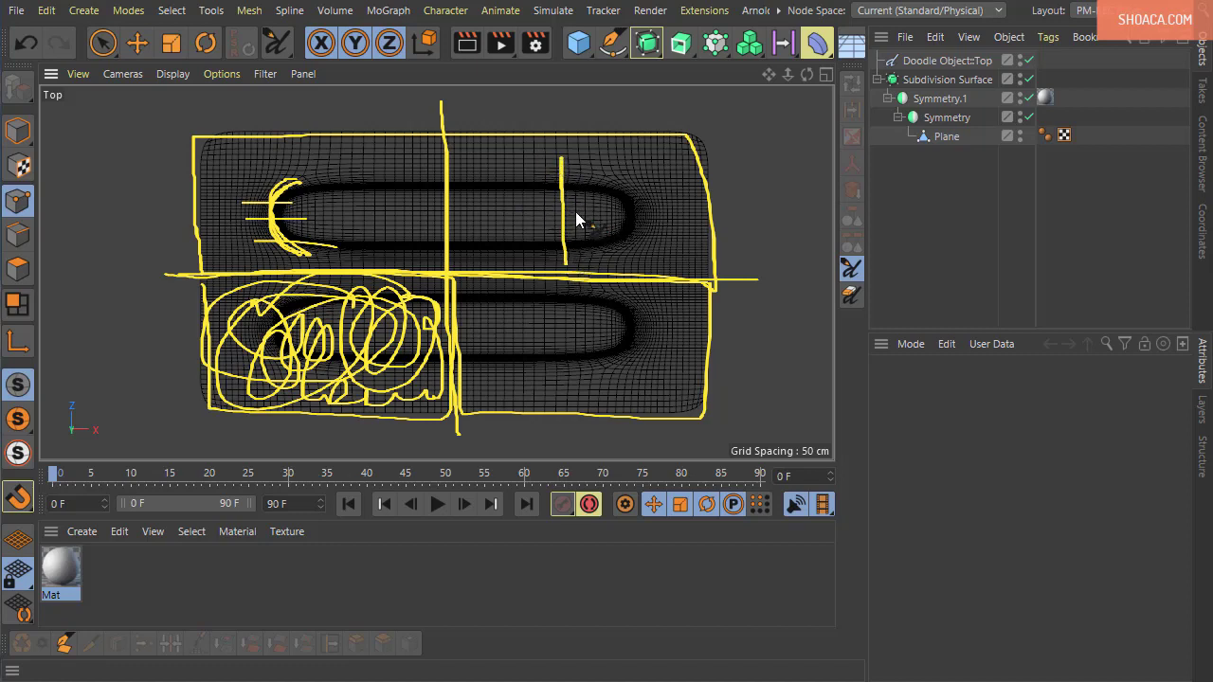
pyautogui.moveTo(527, 193); pyautogui.dragTo(599, 193)
pyautogui.moveTo(564, 208)
pyautogui.mouseDown()
pyautogui.moveTo(601, 209)
pyautogui.moveTo(578, 205)
pyautogui.mouseUp()
pyautogui.click(777, 10)
pyautogui.moveTo(799, 62)
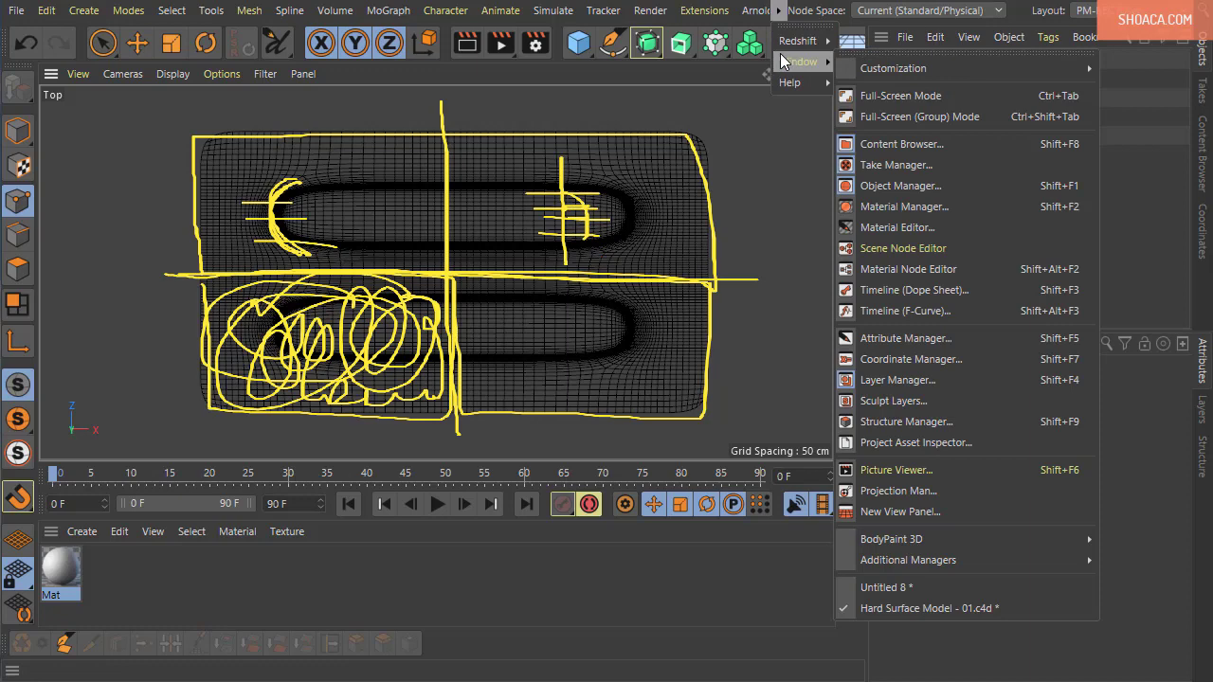
# Step: Return to the Untitled 8 model, pick the Polygon Pen and switch to Edge mode
pyautogui.click(932, 587)
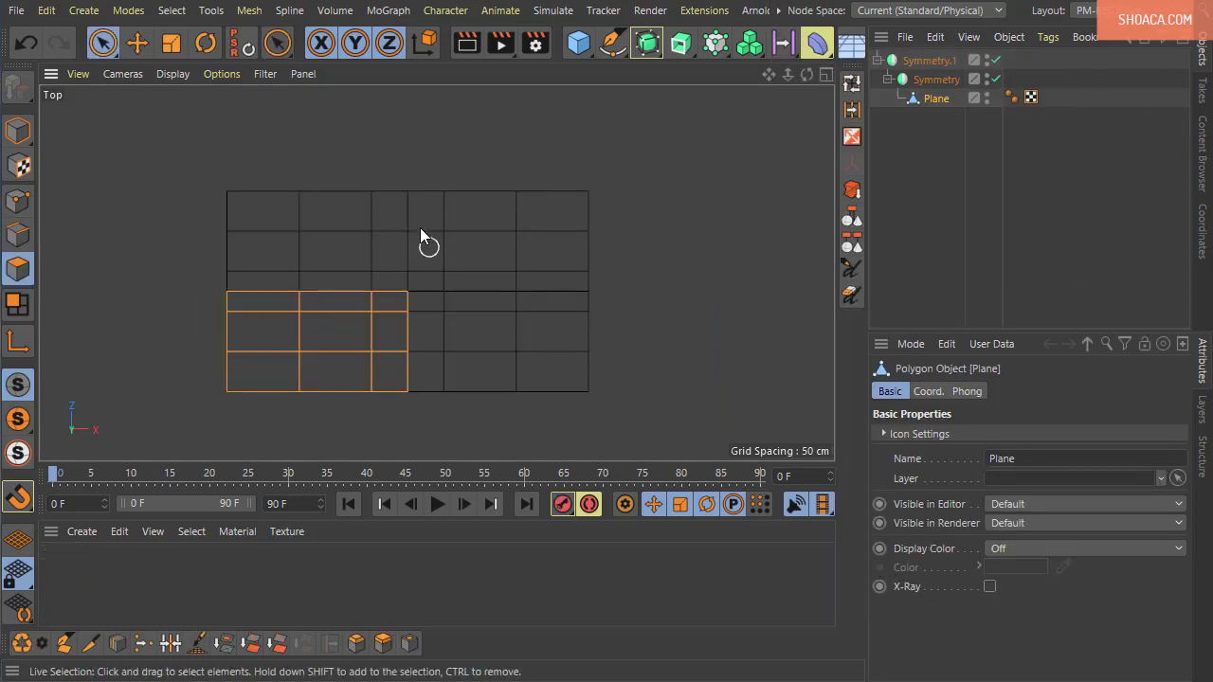
pyautogui.scroll(3, 291, 331)
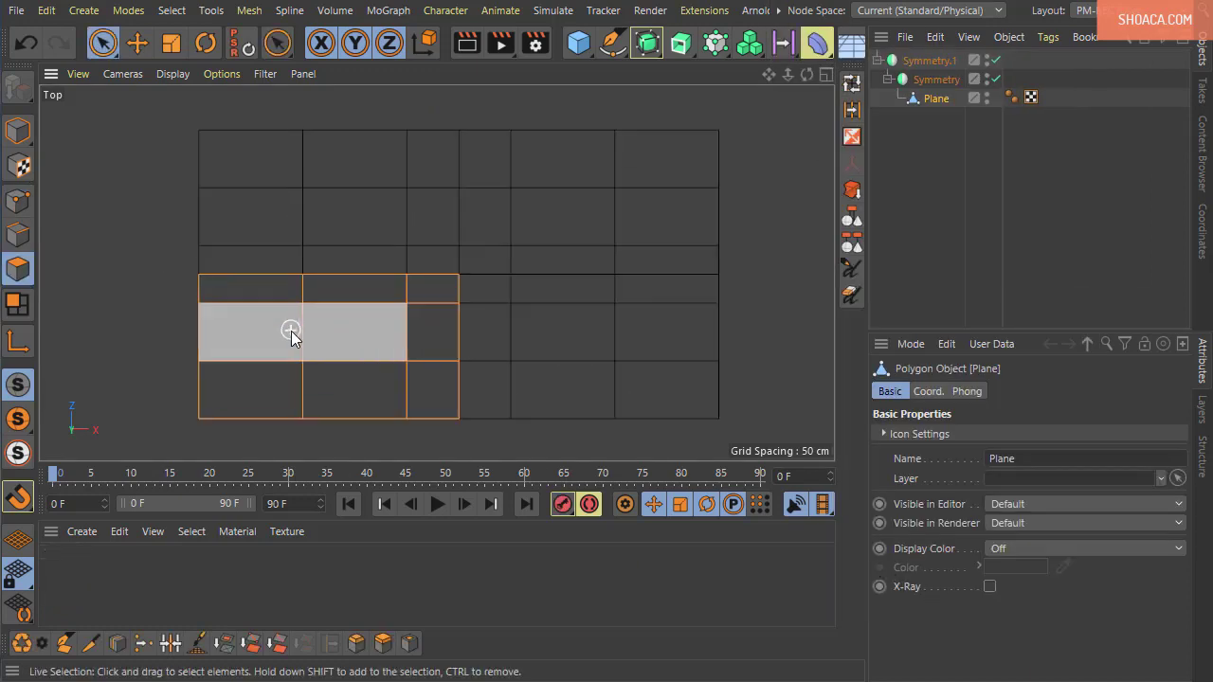
pyautogui.click(249, 11)
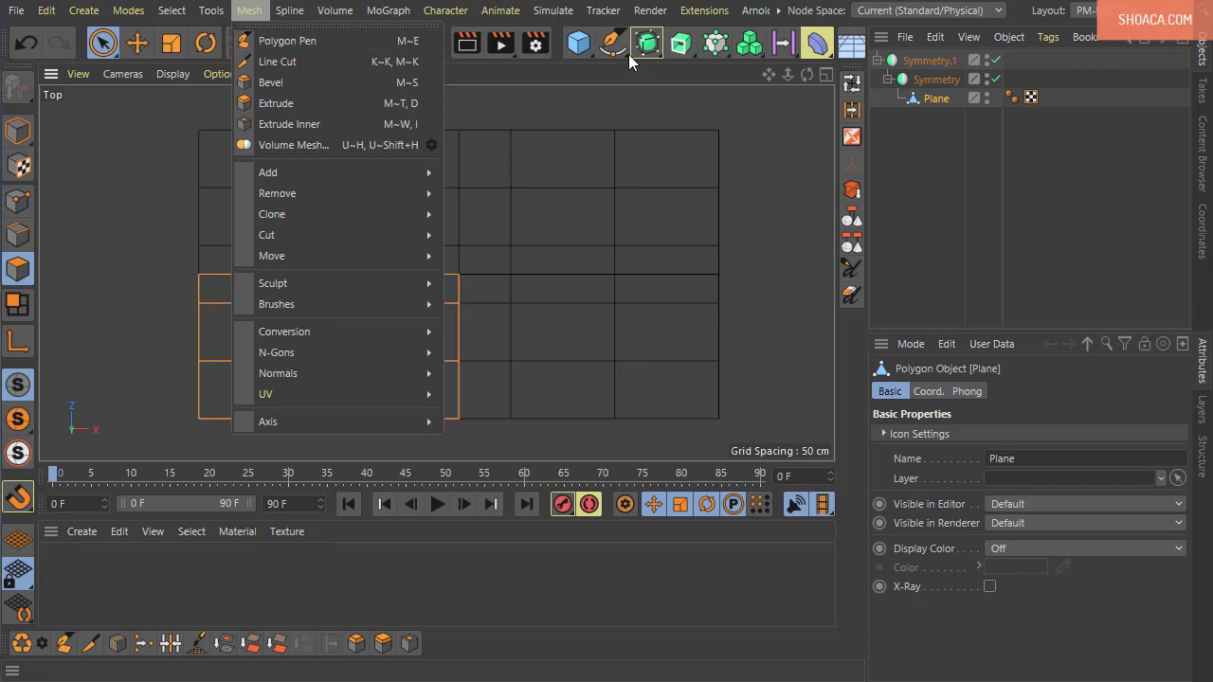
pyautogui.click(608, 3)
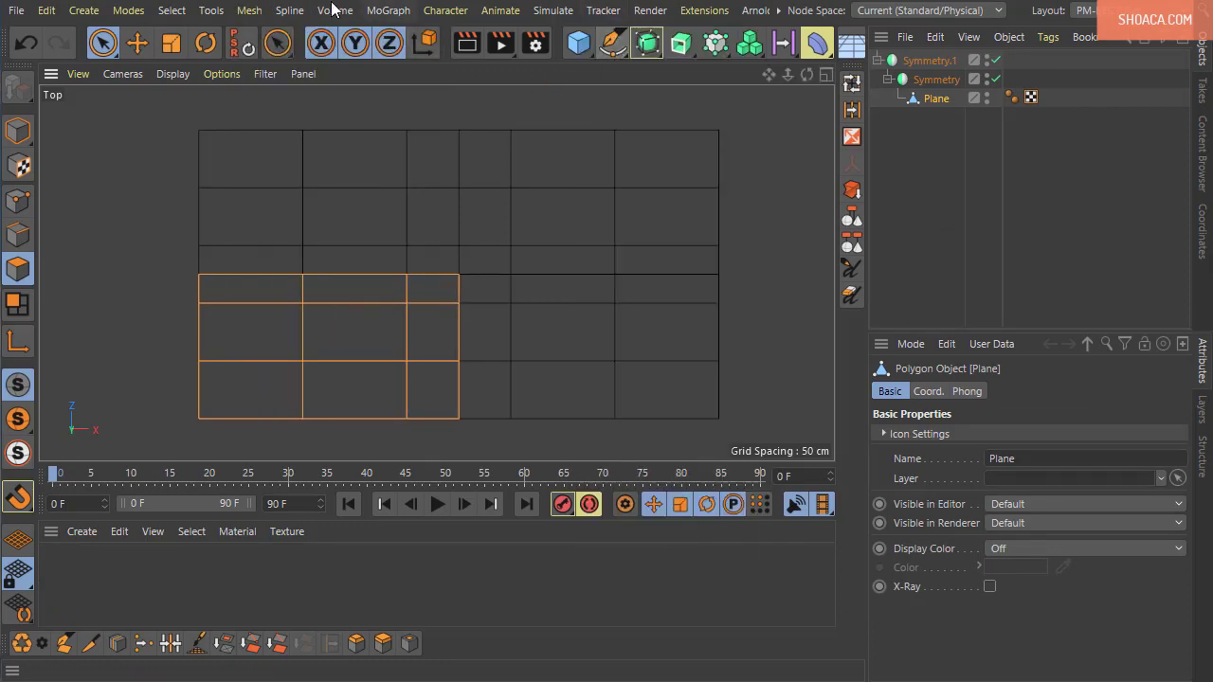
pyautogui.click(250, 10)
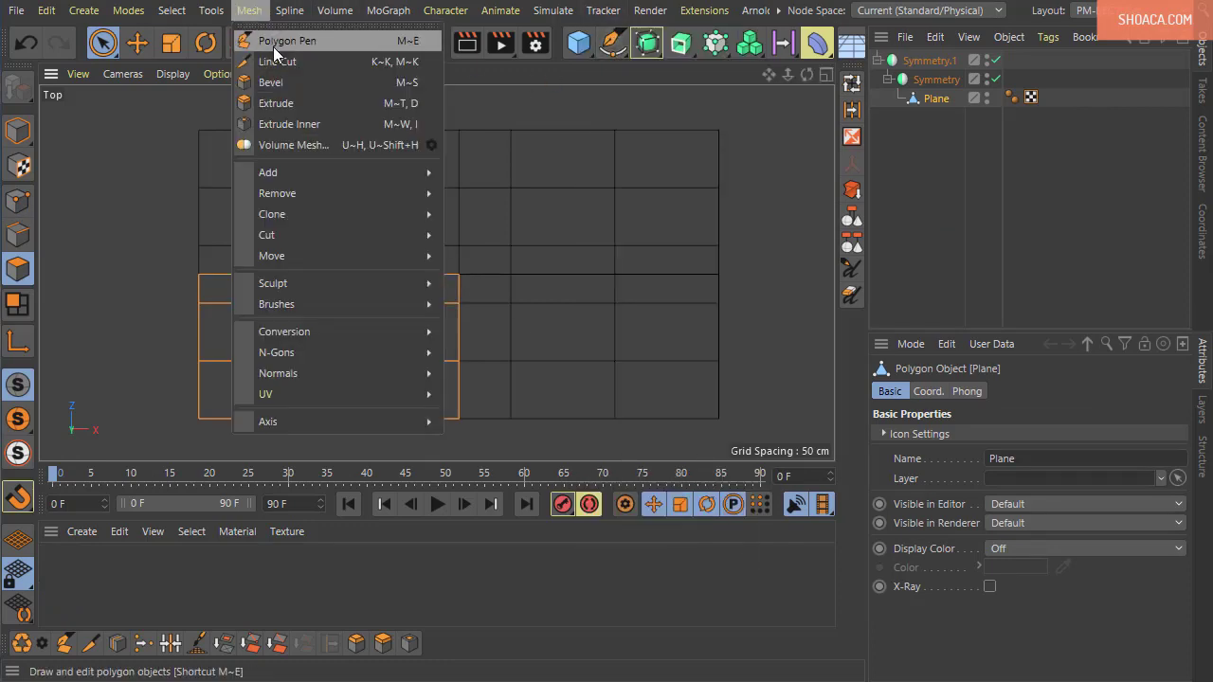
pyautogui.click(273, 41)
pyautogui.click(18, 234)
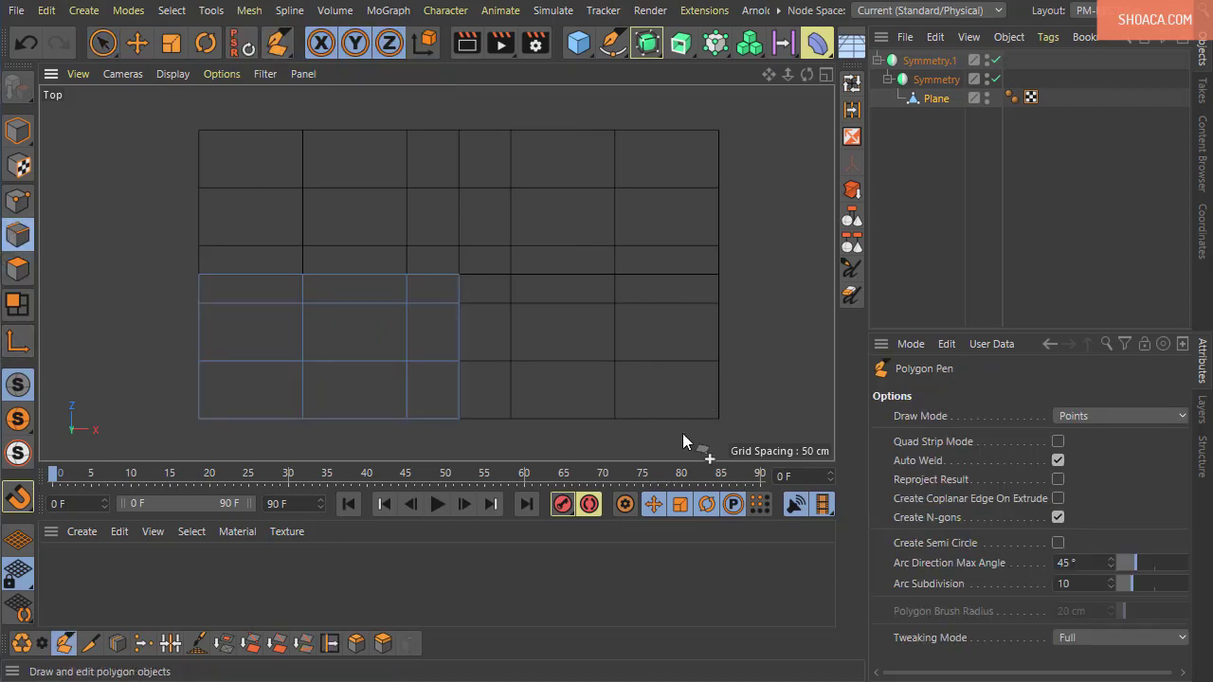
pyautogui.keyDown('alt'); pyautogui.moveTo(682, 433); pyautogui.dragTo(655, 360, button='middle'); pyautogui.keyUp('alt')
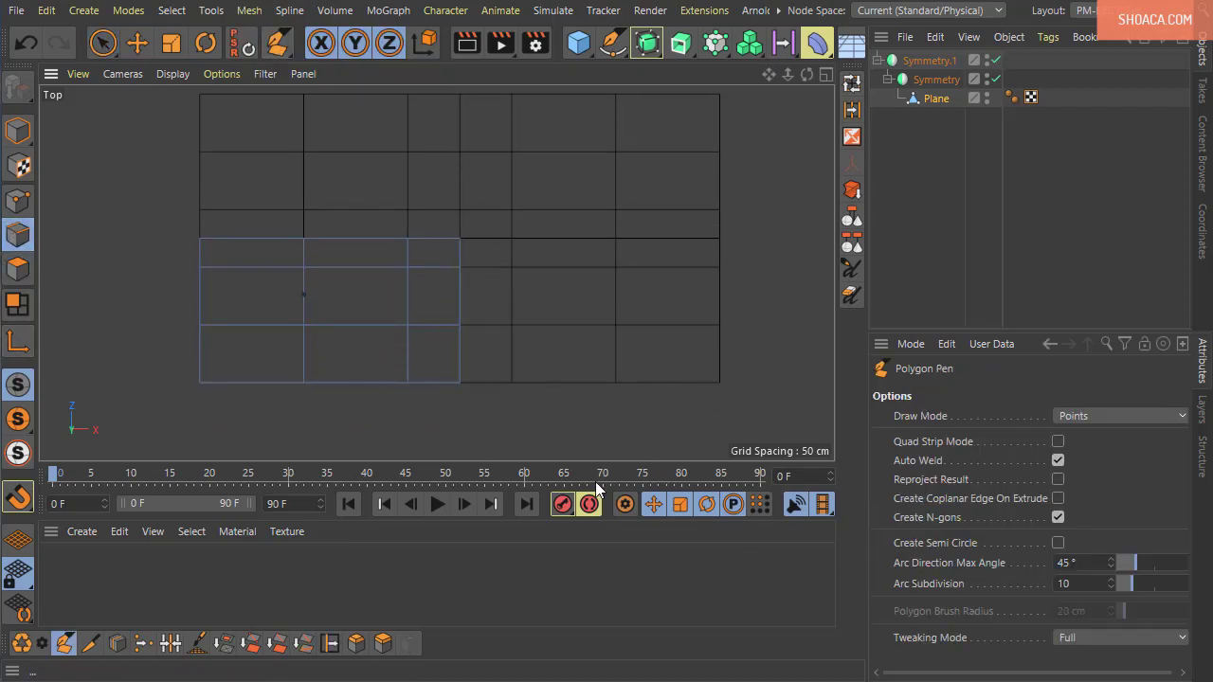
pyautogui.click(134, 44)
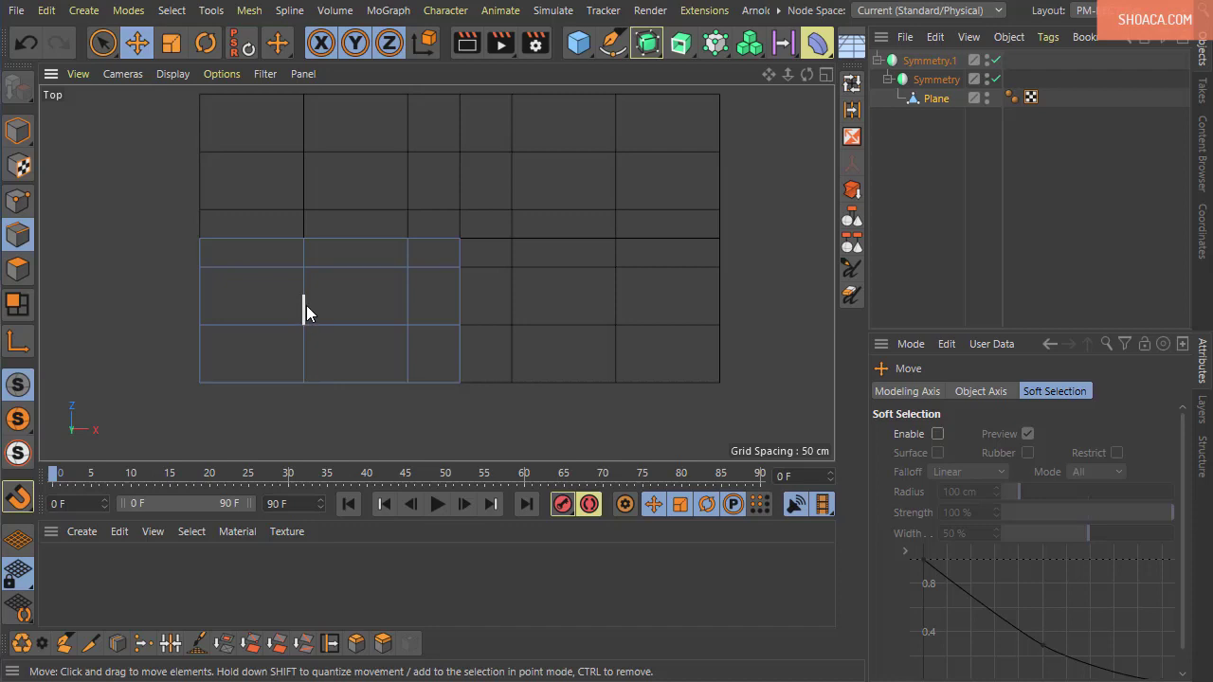
pyautogui.hotkey('ctrl', 'z')
# Step: Select the inner vertical edge and enable Create Semi Circle on the Polygon Pen
pyautogui.click(302, 308)
pyautogui.scroll(1, 462, 385)
pyautogui.scroll(1, 485, 416)
pyautogui.click(249, 9)
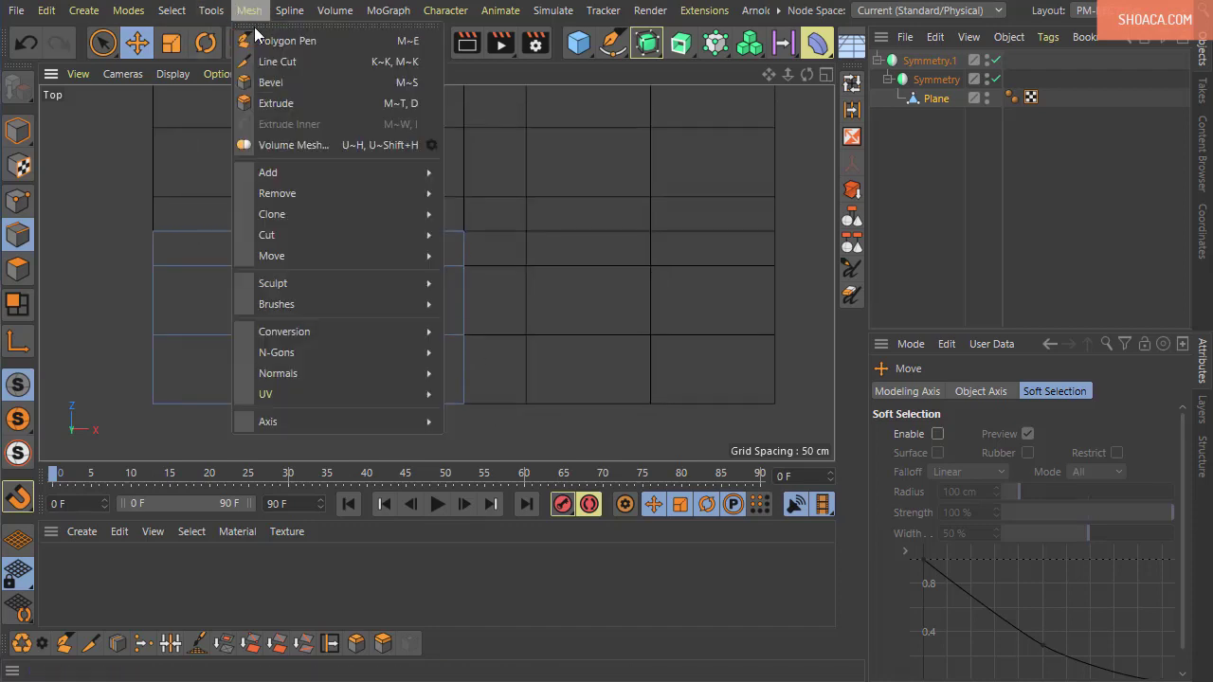
pyautogui.click(285, 41)
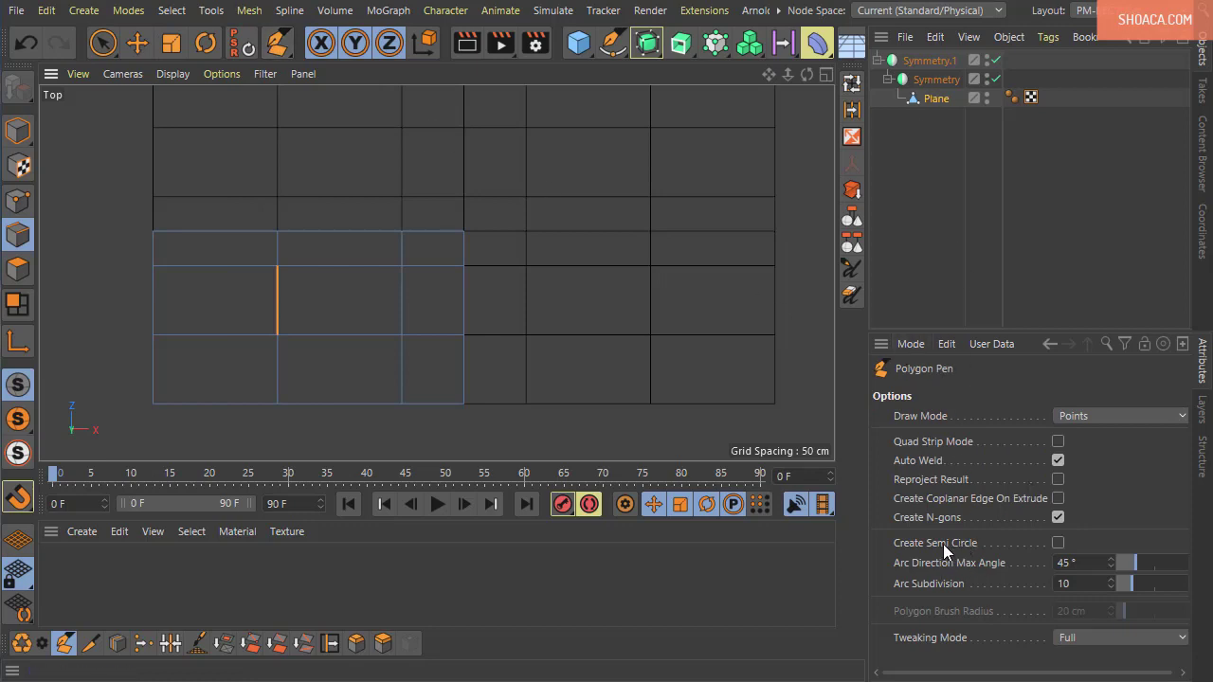
pyautogui.click(1057, 544)
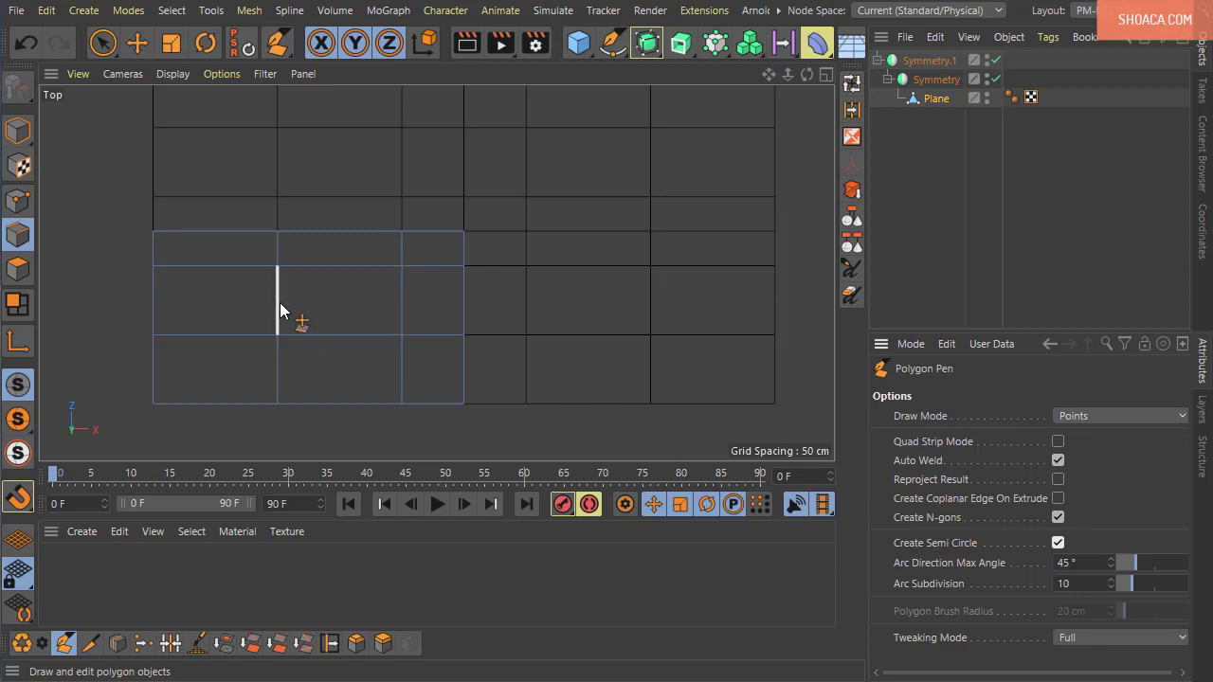
# Step: Draw a semicircular cap from the slot's inner edge with the Polygon Pen, using 2 arc subdivisions
pyautogui.moveTo(280, 302)
pyautogui.mouseDown()
pyautogui.moveTo(292, 296)
pyautogui.moveTo(238, 282)
pyautogui.moveTo(283, 286)
pyautogui.moveTo(232, 285)
pyautogui.moveTo(294, 290)
pyautogui.moveTo(258, 299)
pyautogui.mouseUp()
pyautogui.moveTo(255, 289); pyautogui.dragTo(256, 289)
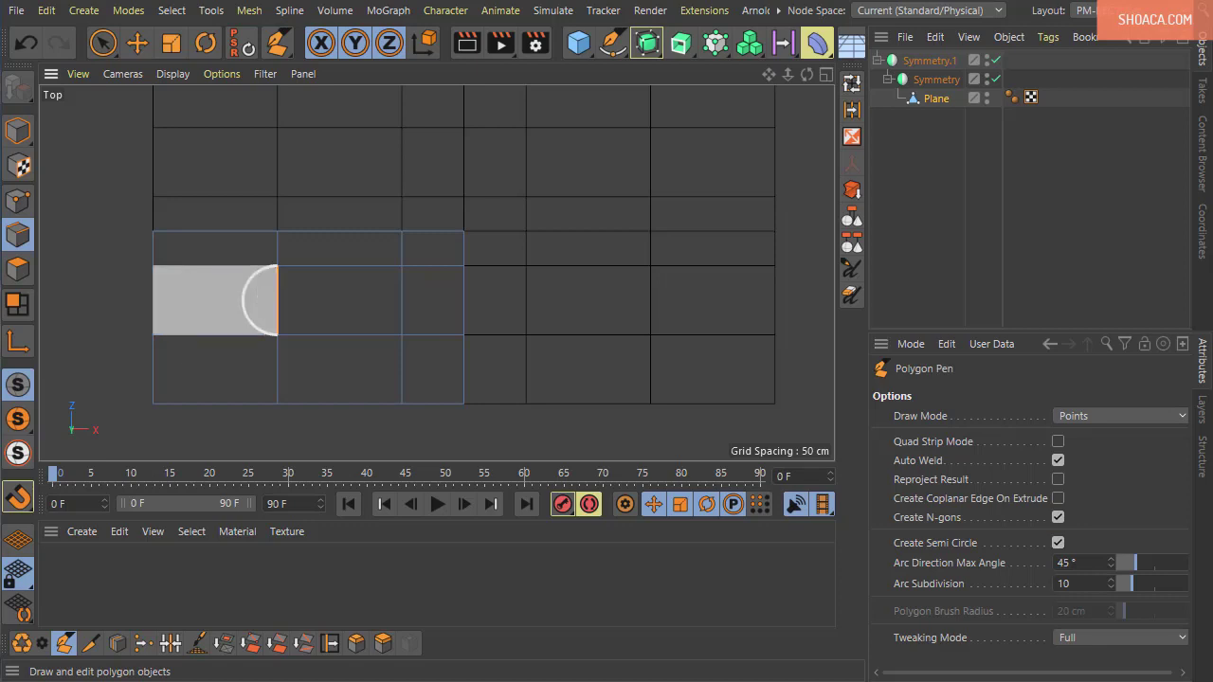
pyautogui.scroll(1, 265, 299)
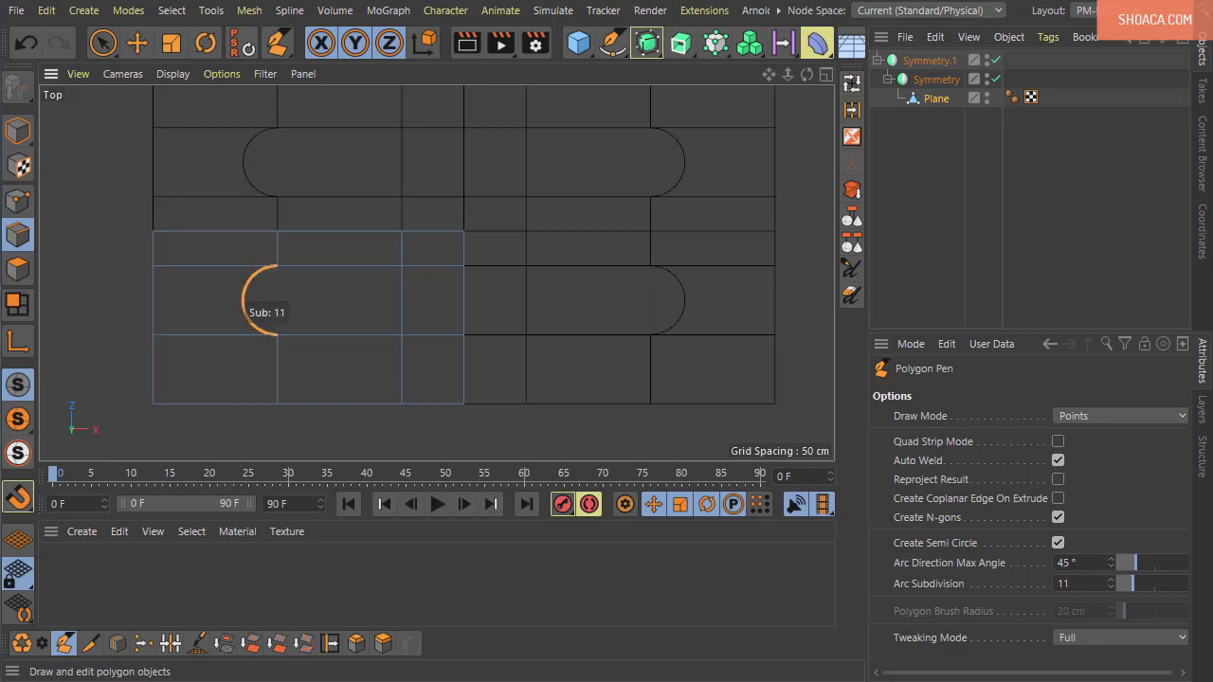
pyautogui.scroll(-1, 261, 300)
pyautogui.scroll(1, 265, 299)
pyautogui.scroll(1, 265, 299)
pyautogui.scroll(-1, 265, 300)
pyautogui.scroll(-1, 266, 300)
pyautogui.scroll(-2, 266, 300)
pyautogui.scroll(-1, 266, 299)
pyautogui.scroll(-1, 265, 300)
pyautogui.scroll(-1, 266, 300)
pyautogui.scroll(-1, 265, 299)
pyautogui.scroll(-1, 265, 299)
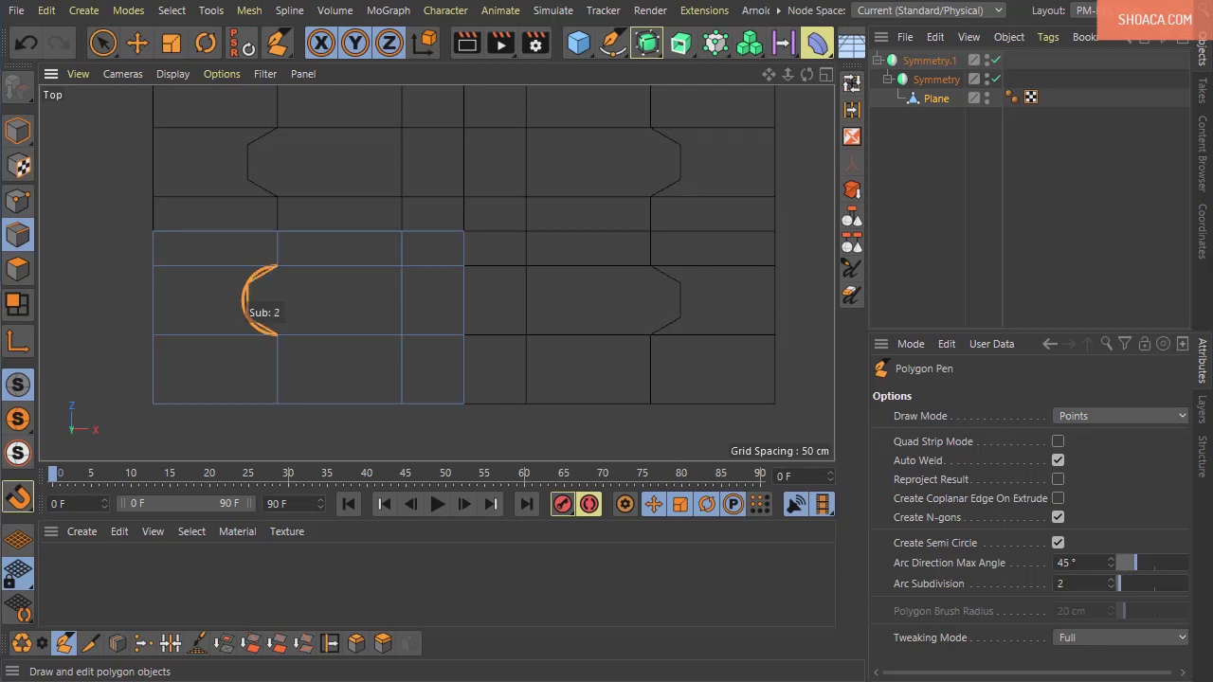
pyautogui.moveTo(265, 299); pyautogui.dragTo(252, 284)
pyautogui.click(17, 200)
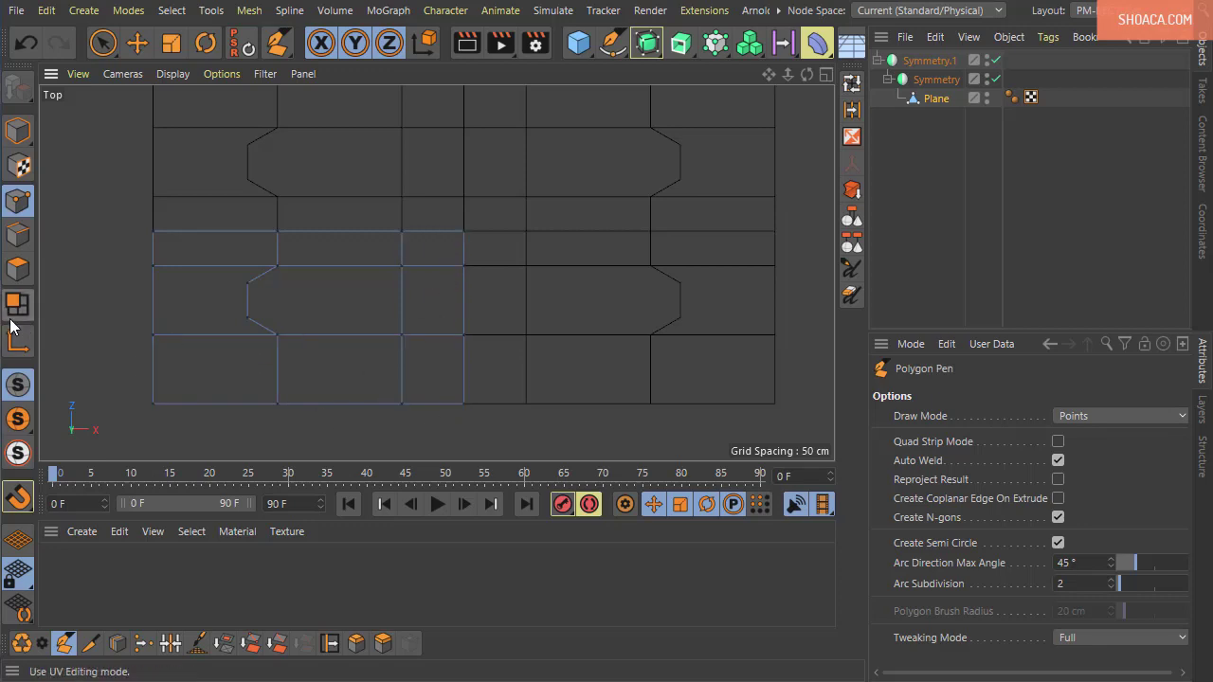
# Step: Join the two horizontal edges left of the slot end with a new vertical edge using Connect Points/Edges
pyautogui.click(103, 43)
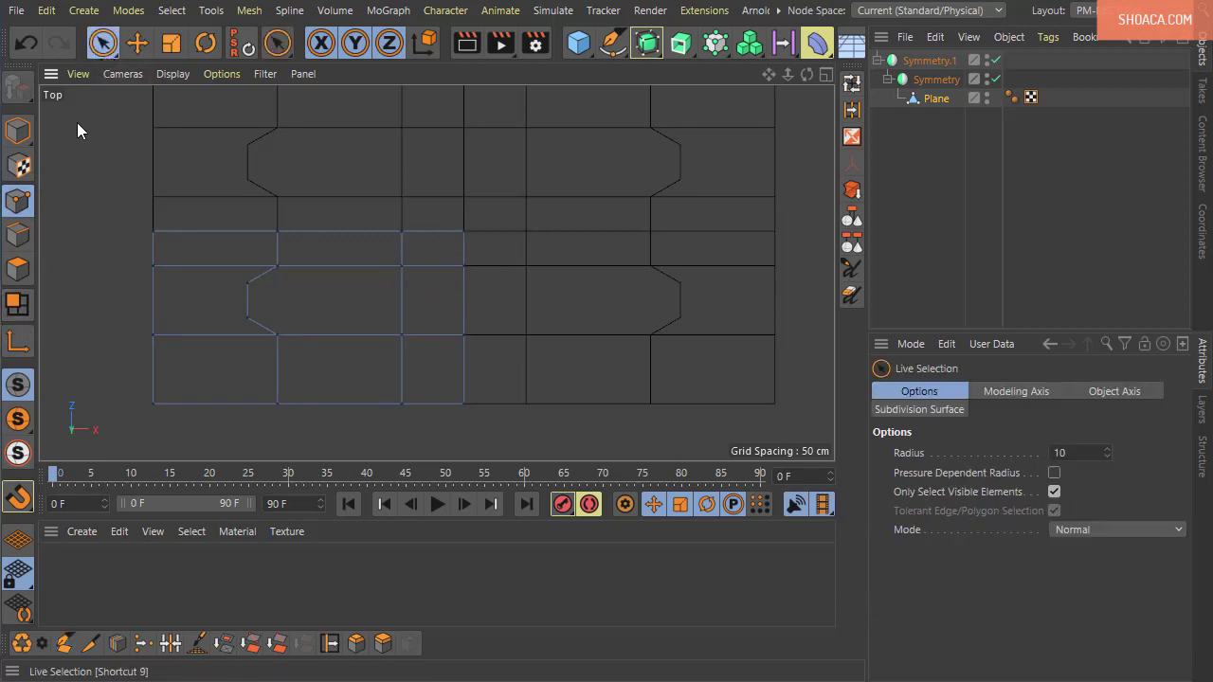
pyautogui.click(17, 234)
pyautogui.moveTo(211, 217); pyautogui.dragTo(213, 328)
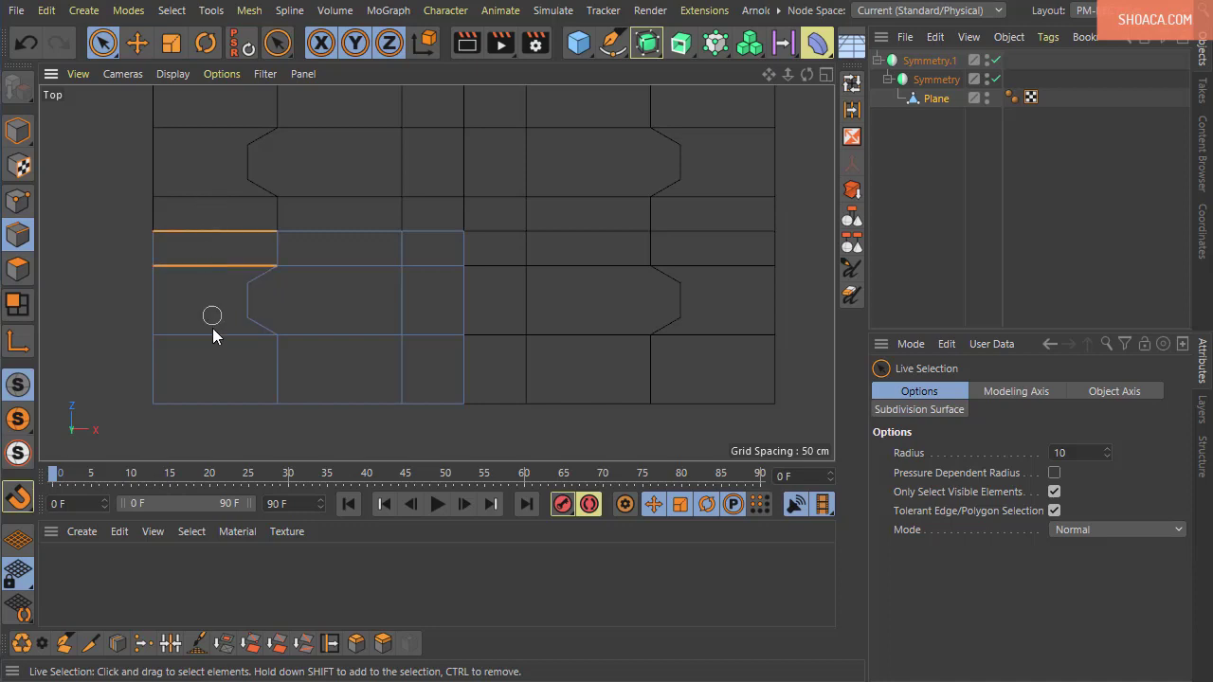
pyautogui.rightClick(210, 179)
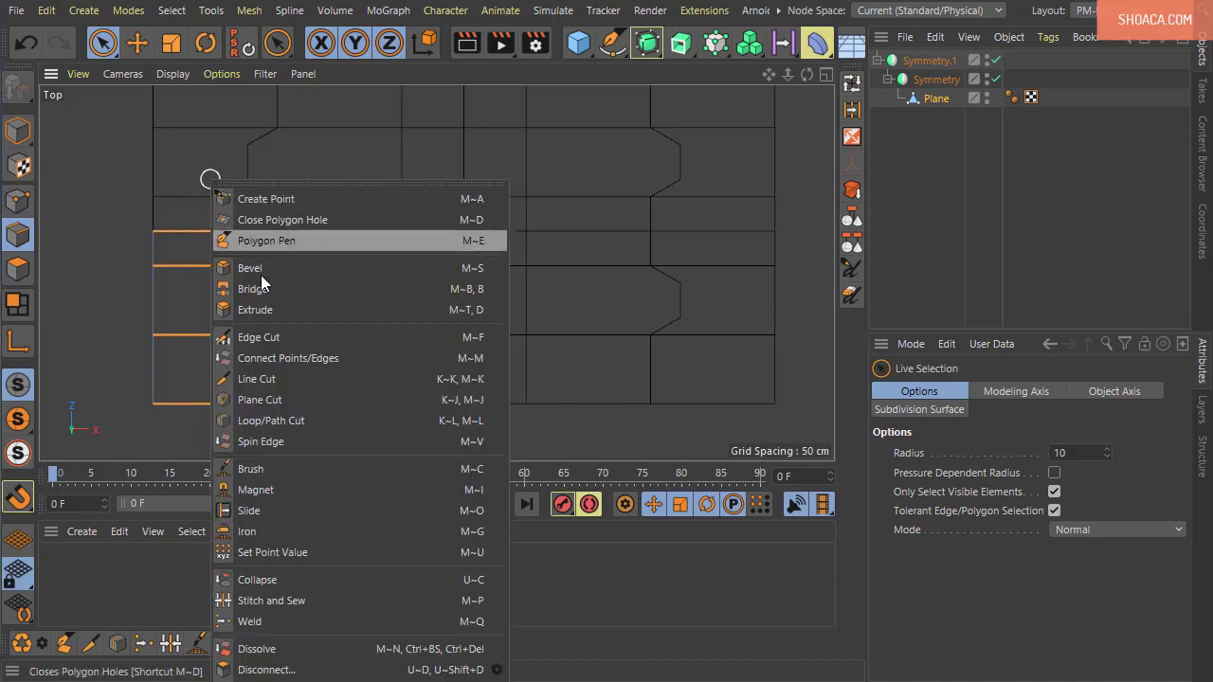
pyautogui.click(270, 358)
pyautogui.click(237, 445)
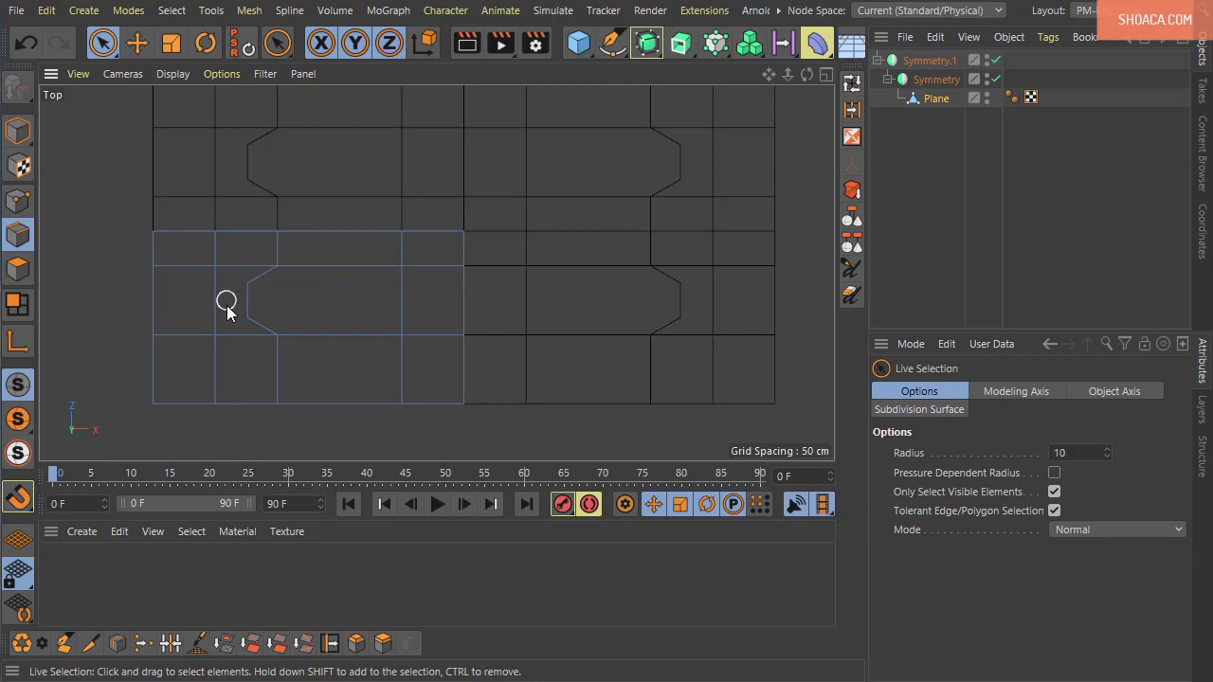
# Step: Turn N-gon Lines on in the viewport filter to check the cut, then off again
pyautogui.click(266, 74)
pyautogui.click(292, 666)
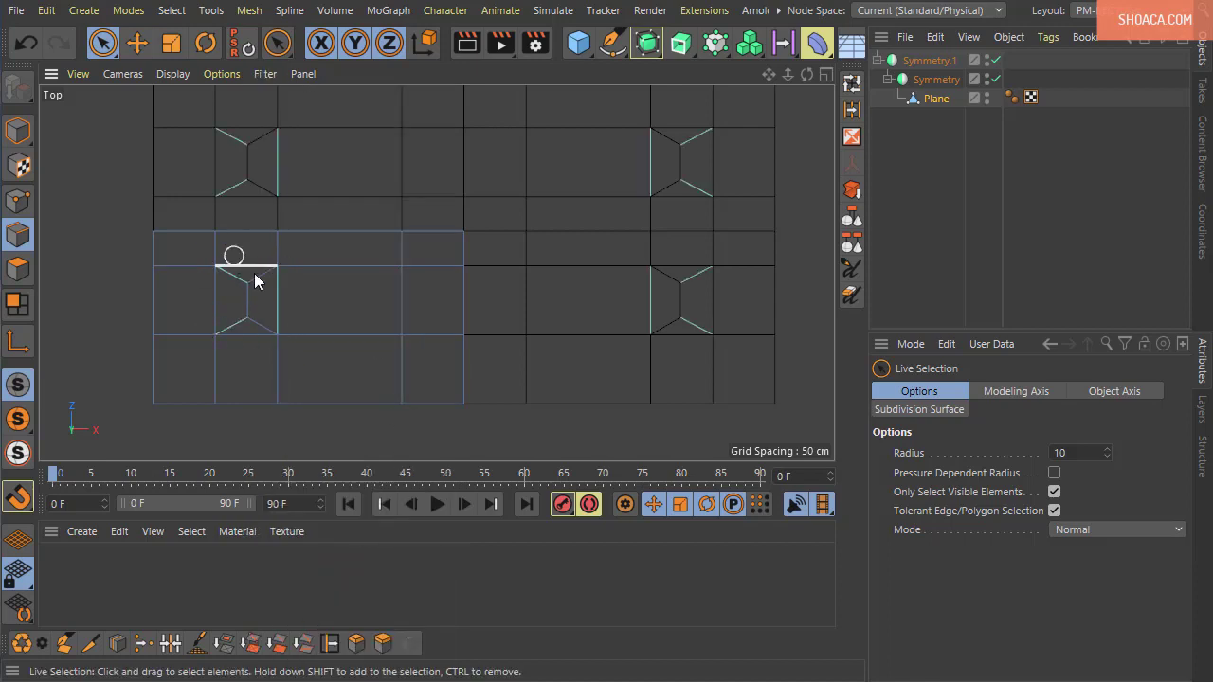
pyautogui.click(265, 74)
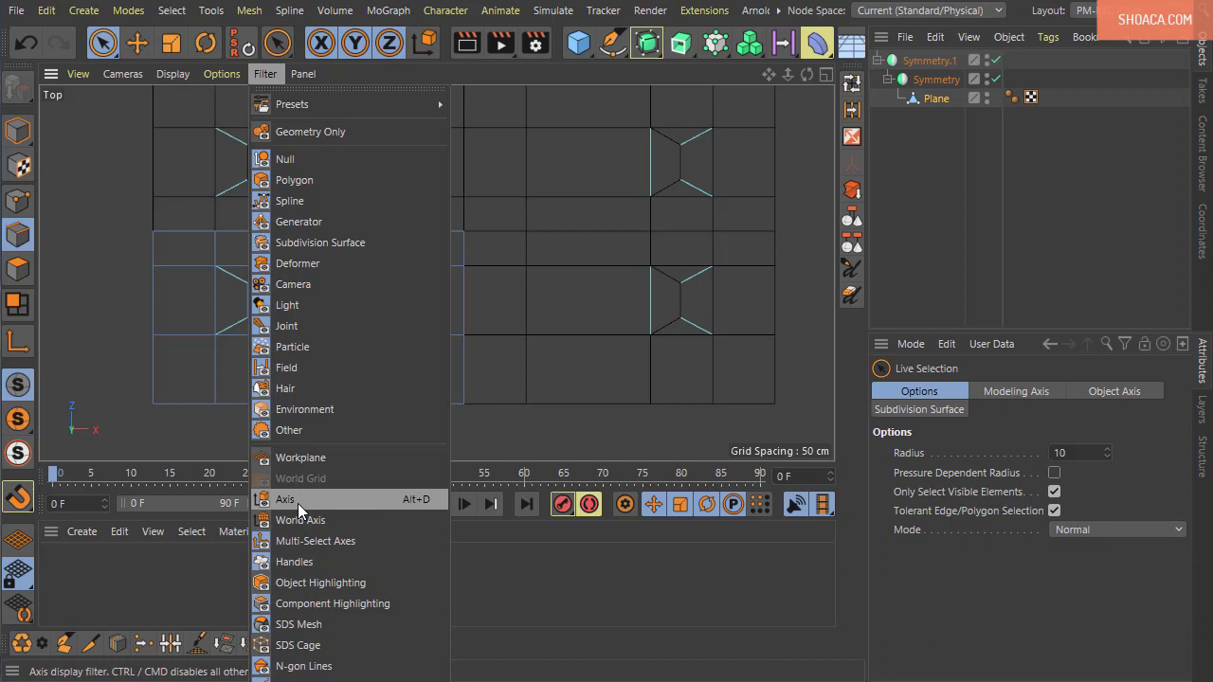
pyautogui.click(321, 666)
pyautogui.scroll(3, 214, 289)
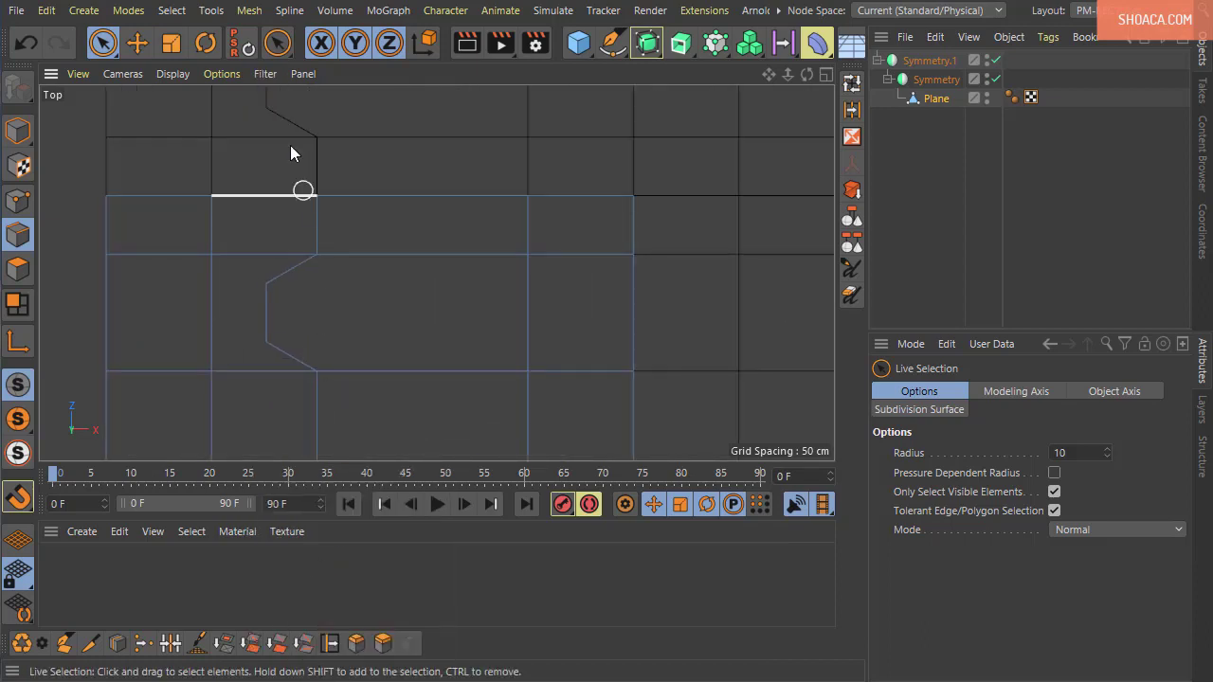
# Step: With the Polygon Pen, draw edges from the slot end's upper and lower corners to the plate's left border
pyautogui.click(289, 11)
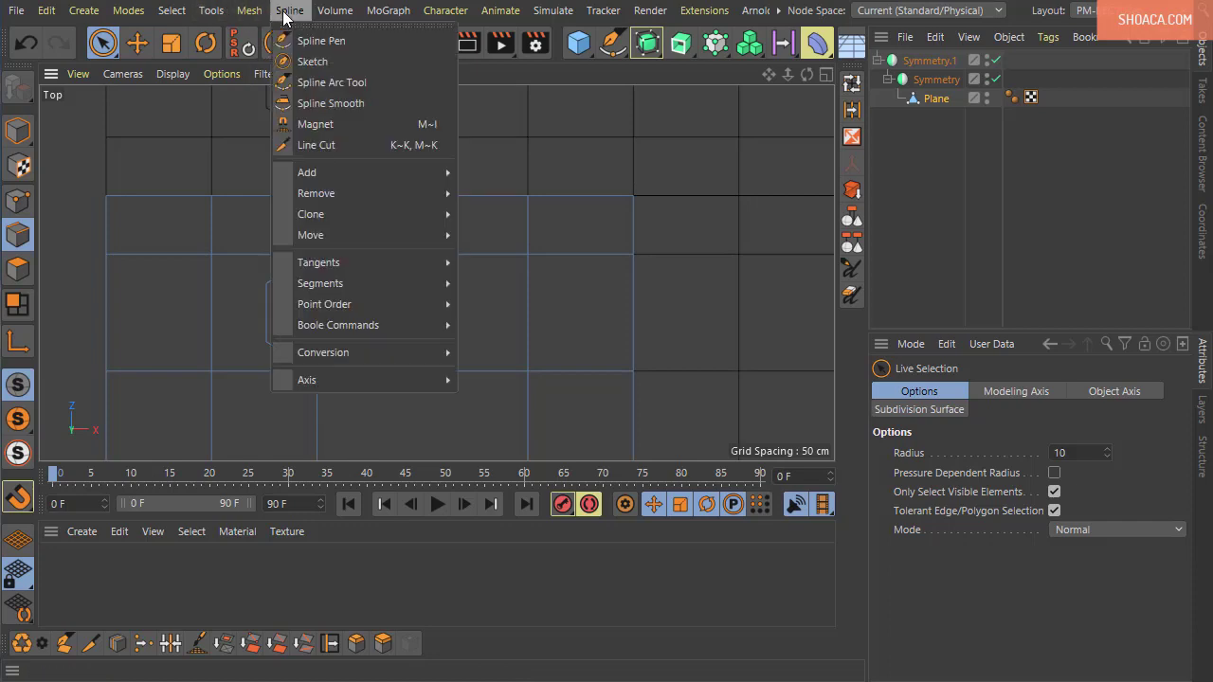
pyautogui.click(275, 42)
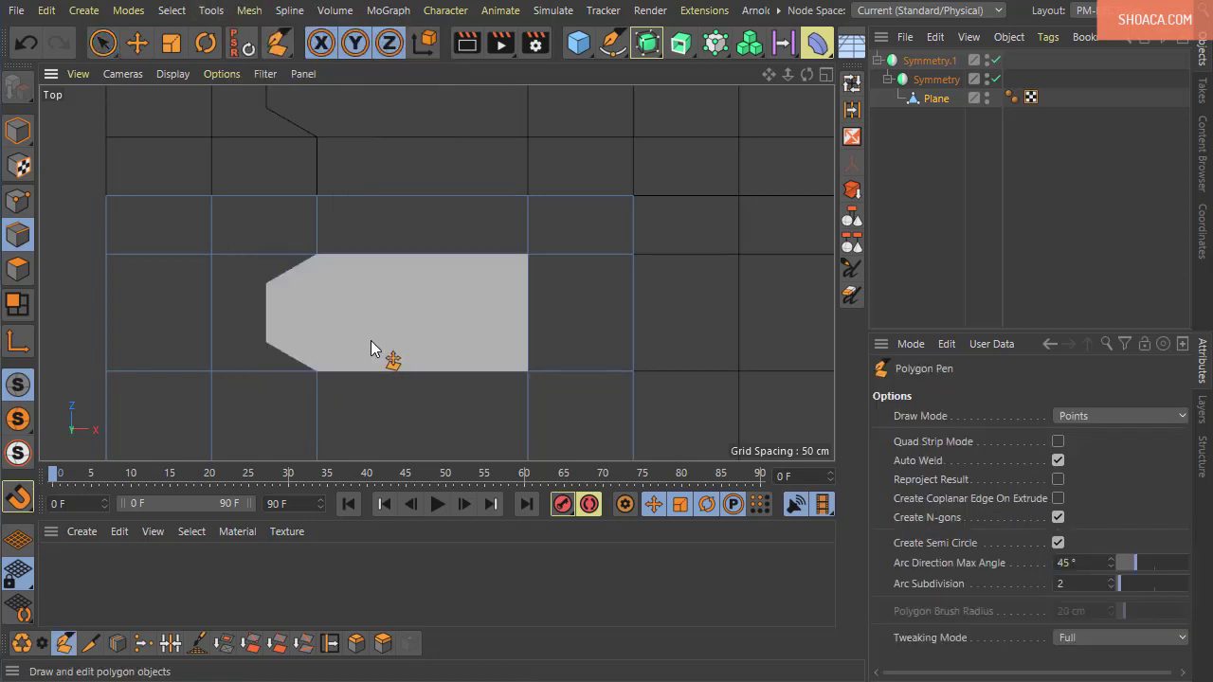
pyautogui.click(17, 200)
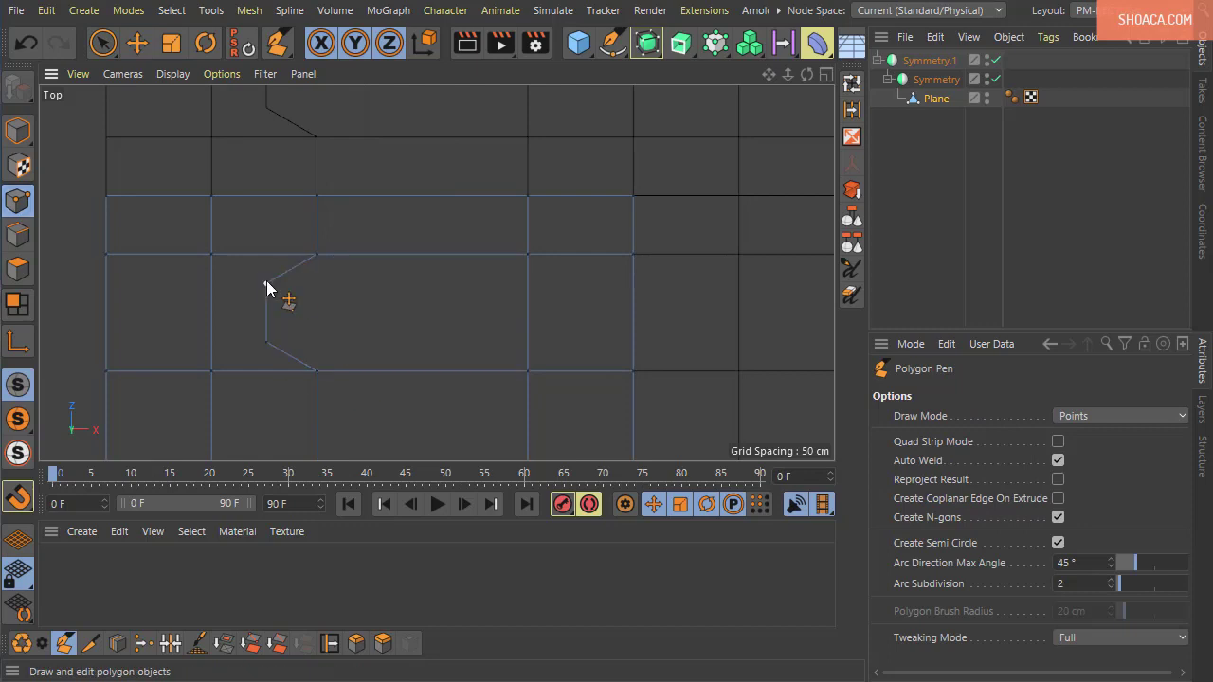
pyautogui.moveTo(256, 289); pyautogui.dragTo(212, 289)
pyautogui.hotkey('ctrl', 'z')
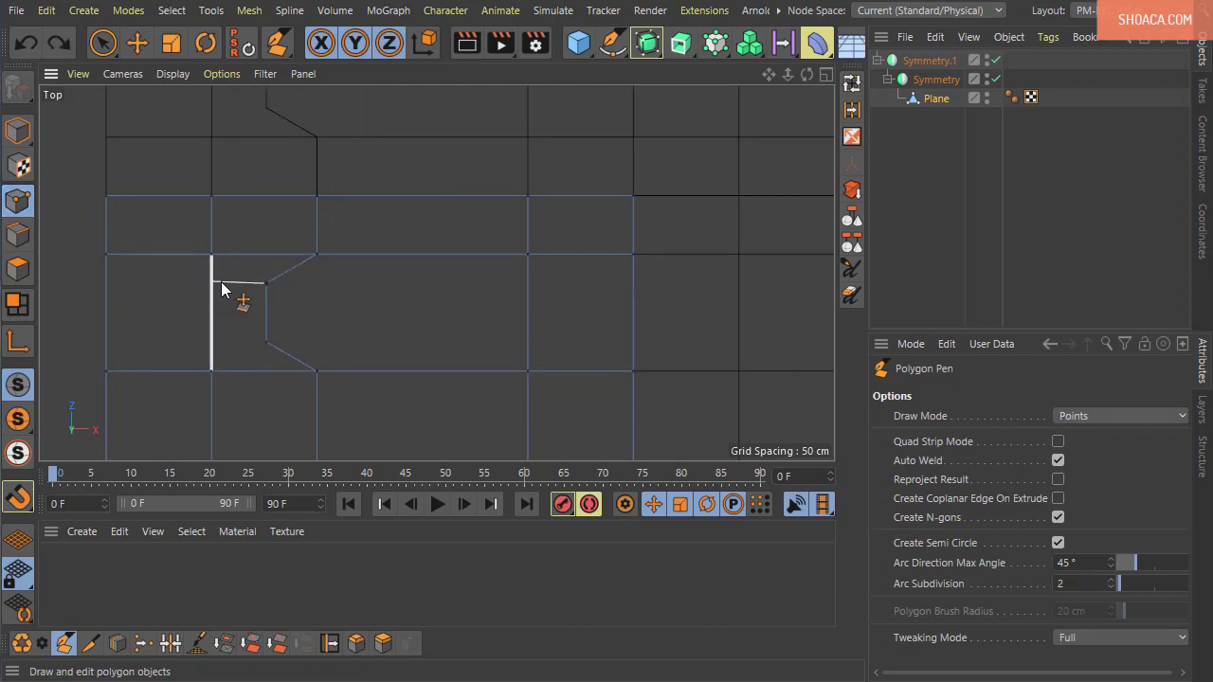
pyautogui.moveTo(212, 283); pyautogui.dragTo(107, 282)
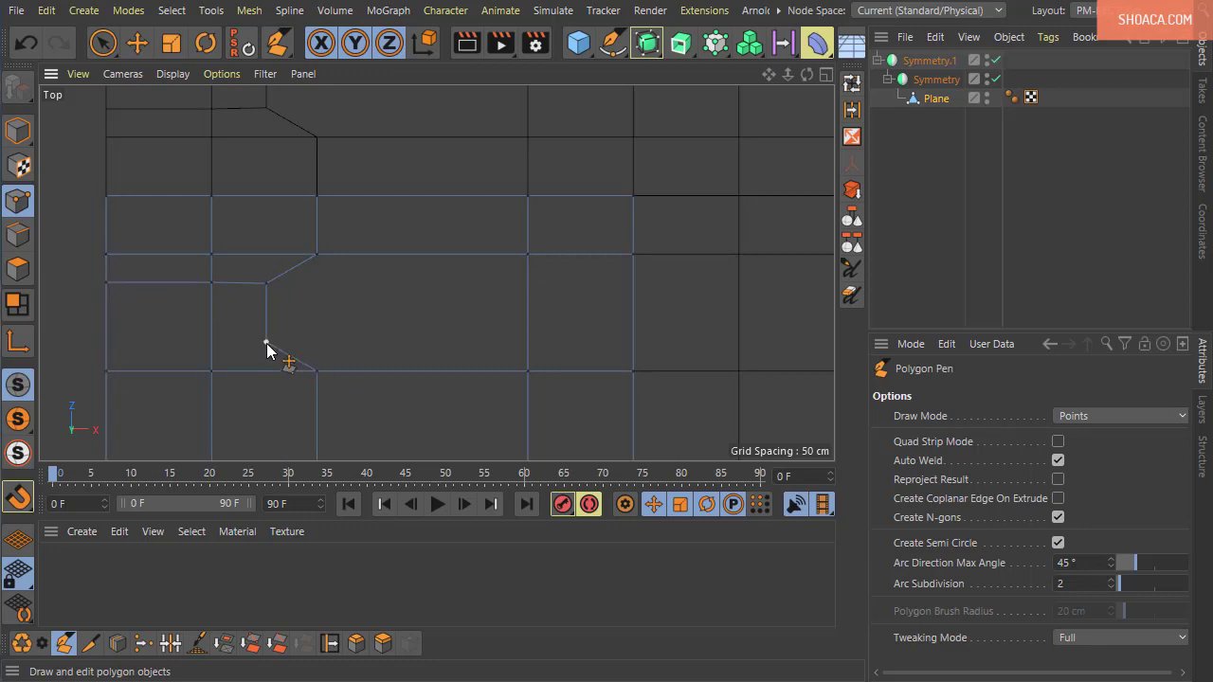
pyautogui.moveTo(266, 343); pyautogui.dragTo(219, 345)
pyautogui.moveTo(210, 340); pyautogui.dragTo(106, 339)
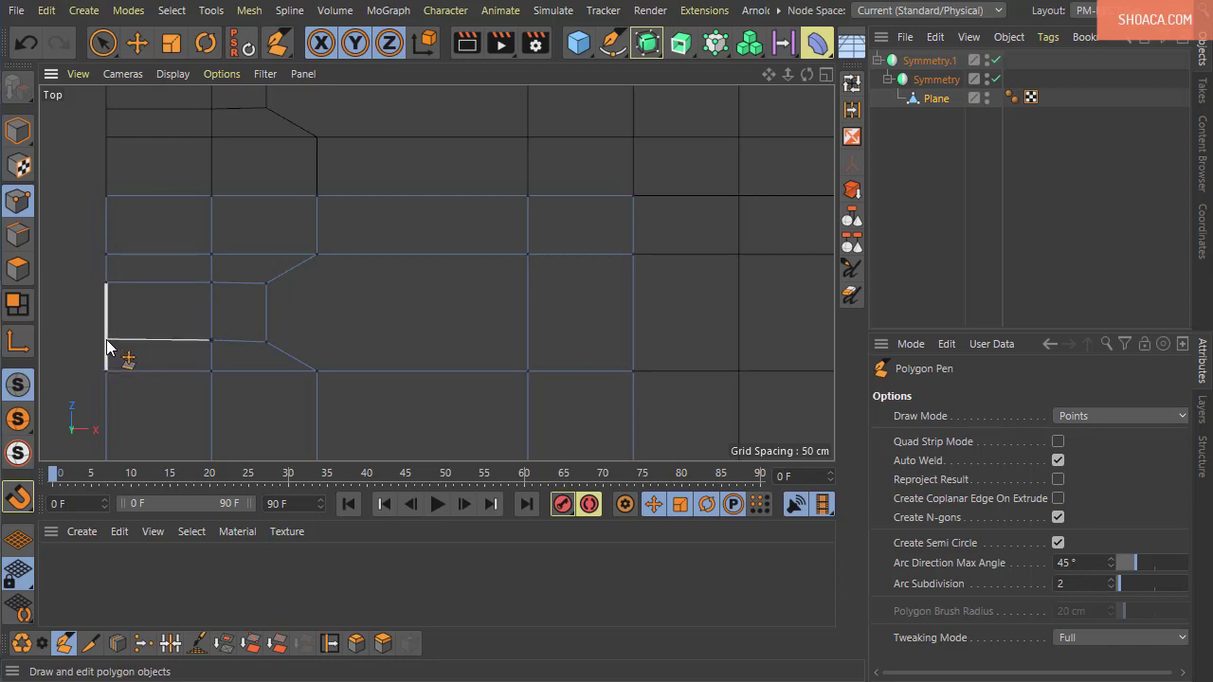
# Step: In Polygon mode, Live Select the slot's angled end polygon and the adjacent square
pyautogui.click(18, 270)
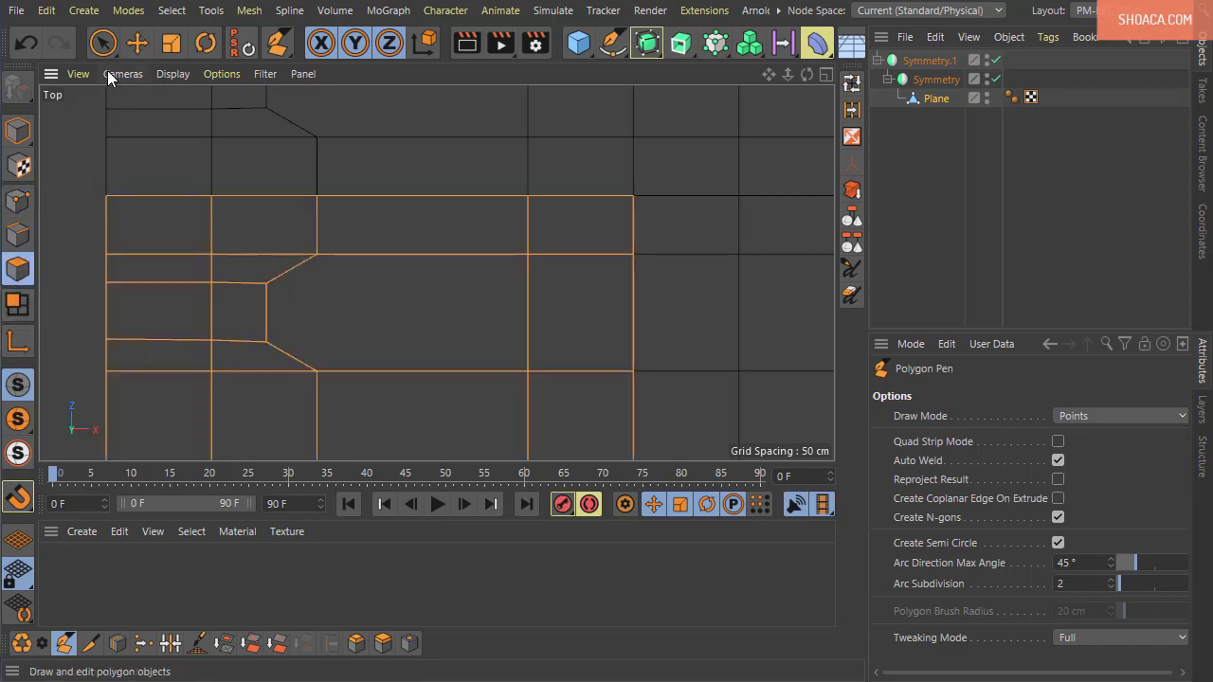
pyautogui.click(102, 42)
pyautogui.click(242, 303)
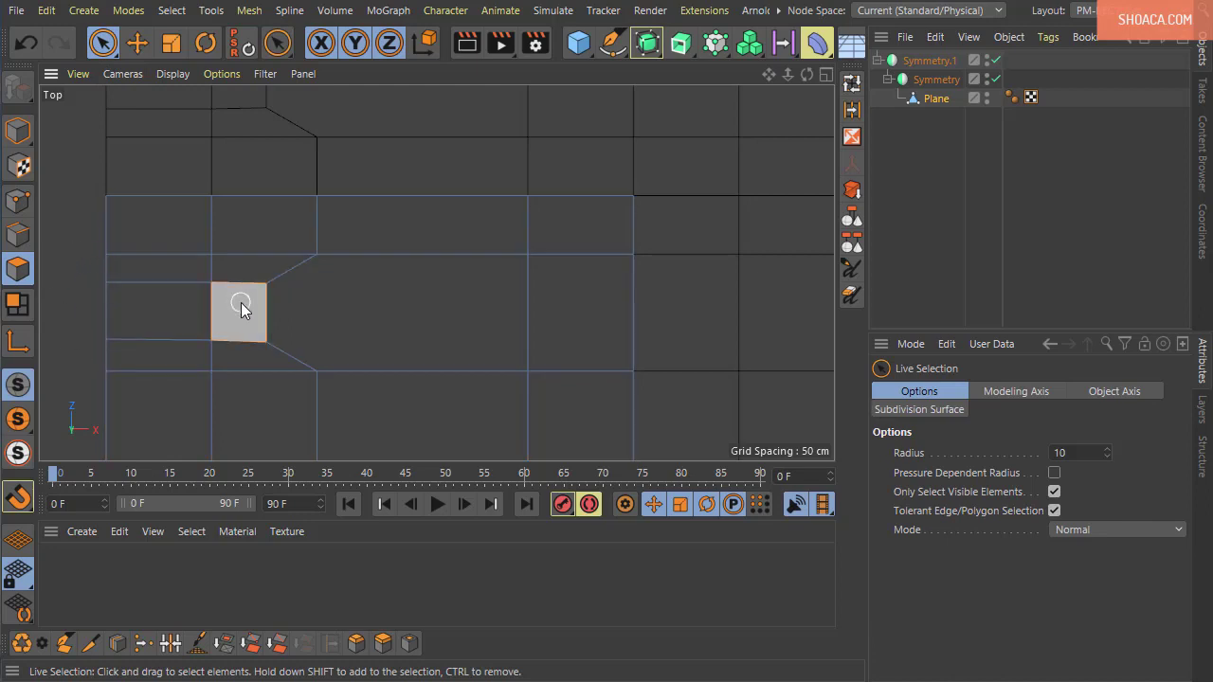
pyautogui.click(253, 260)
pyautogui.click(252, 347)
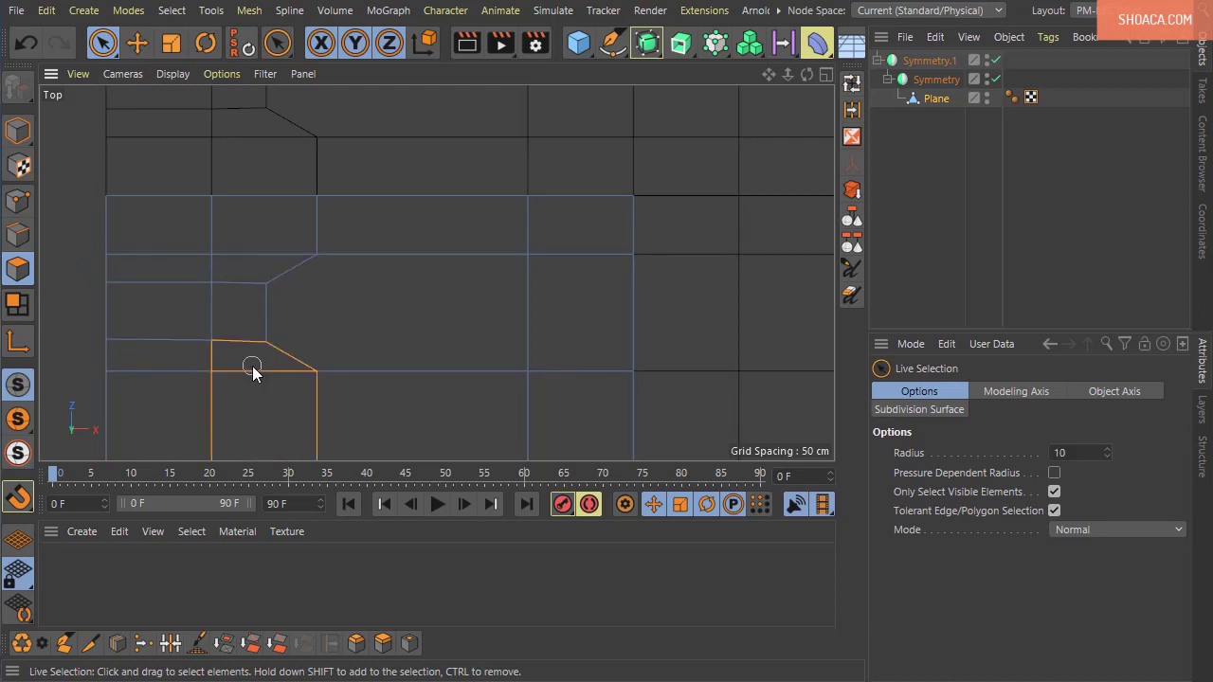
pyautogui.click(237, 311)
pyautogui.click(152, 312)
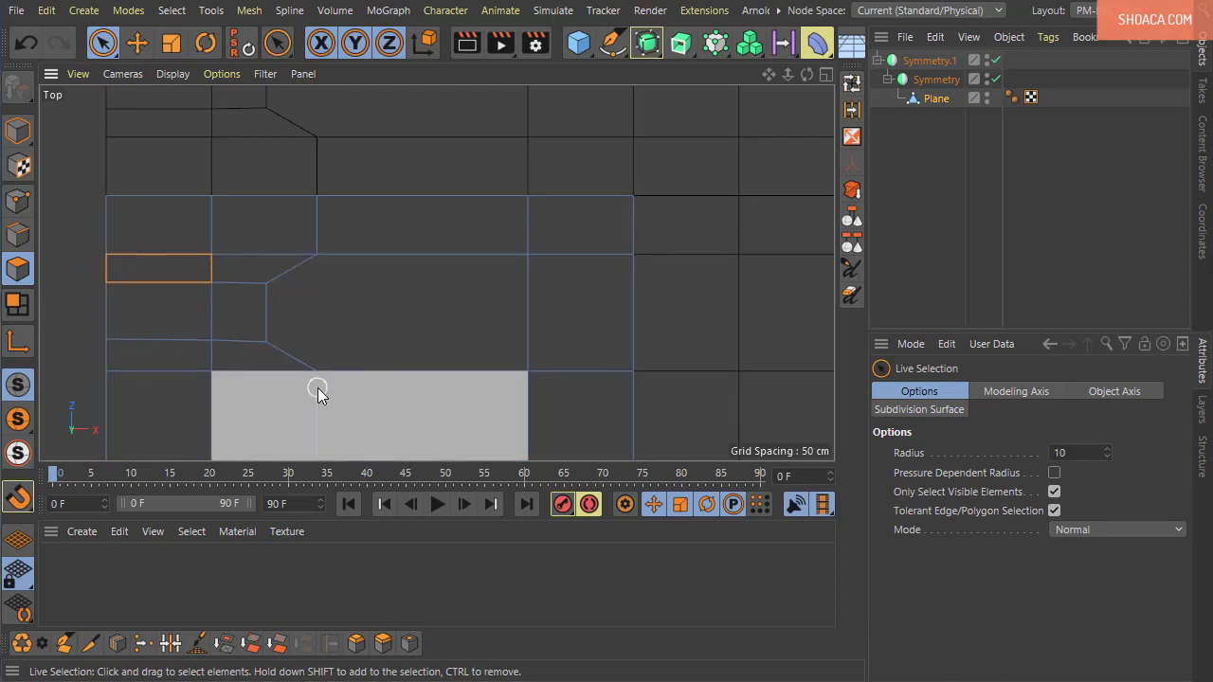
pyautogui.scroll(-3, 322, 379)
pyautogui.scroll(1, 407, 355)
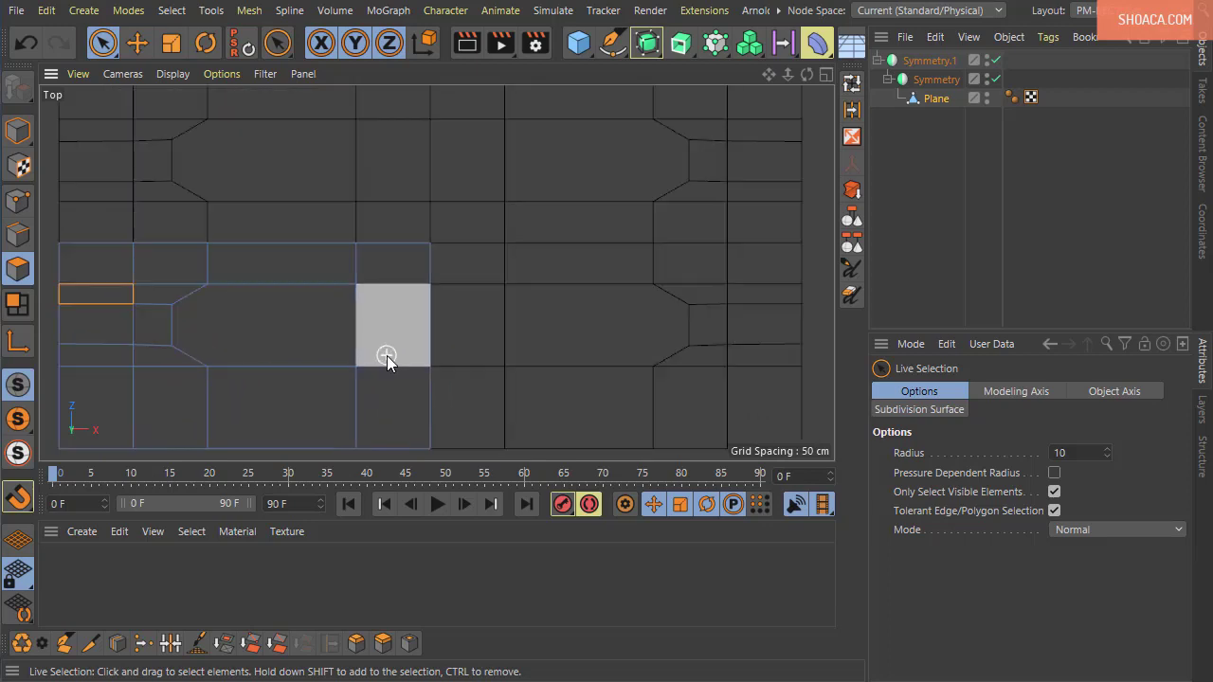
pyautogui.moveTo(387, 358); pyautogui.dragTo(396, 355, button='middle')
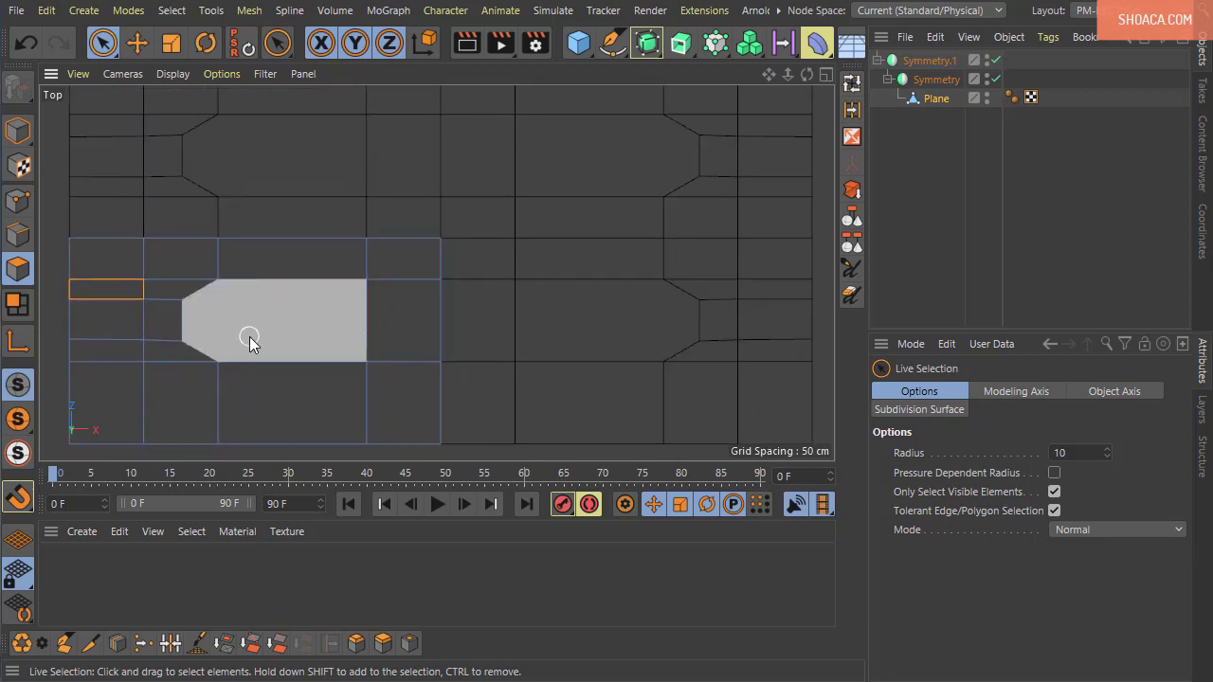
pyautogui.moveTo(249, 336); pyautogui.dragTo(371, 341)
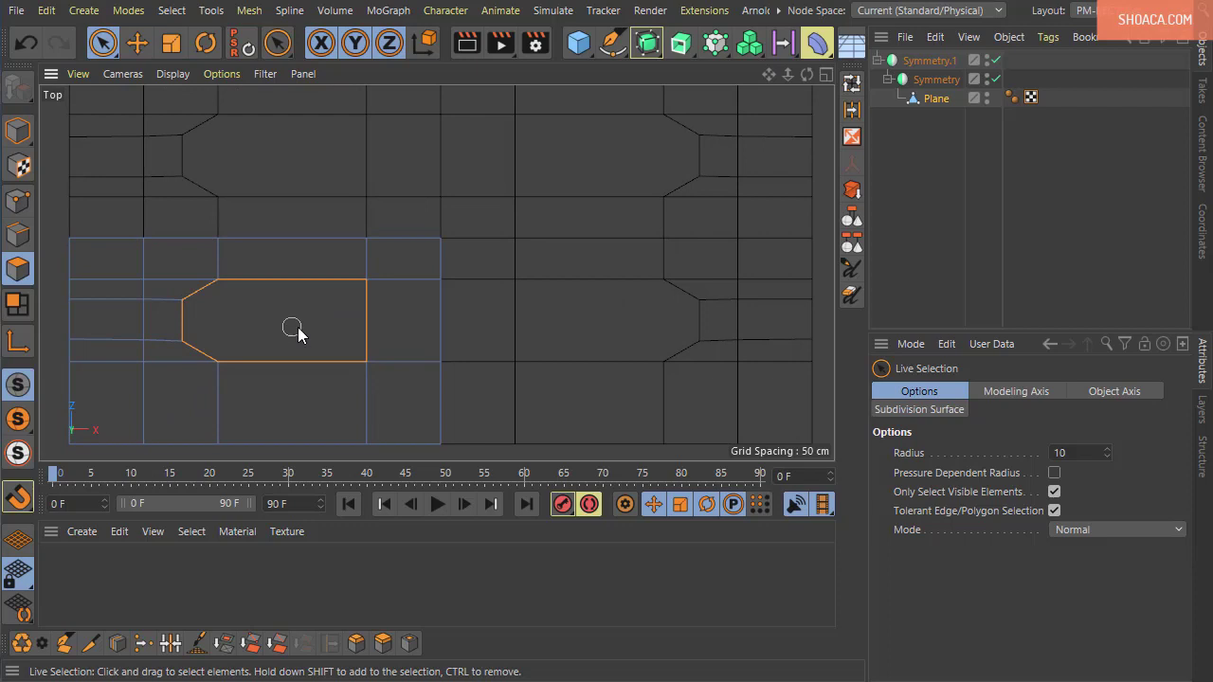
# Step: Open and close the Arnold options, then show the list of open windows
pyautogui.click(755, 10)
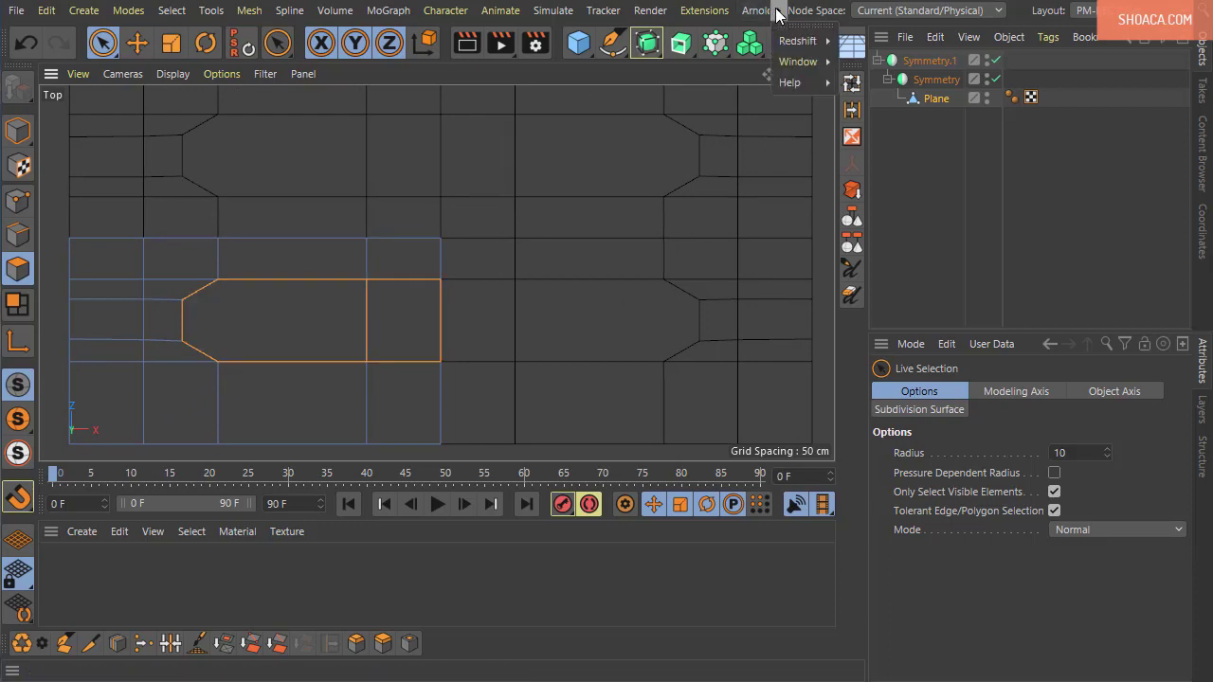
pyautogui.click(785, 11)
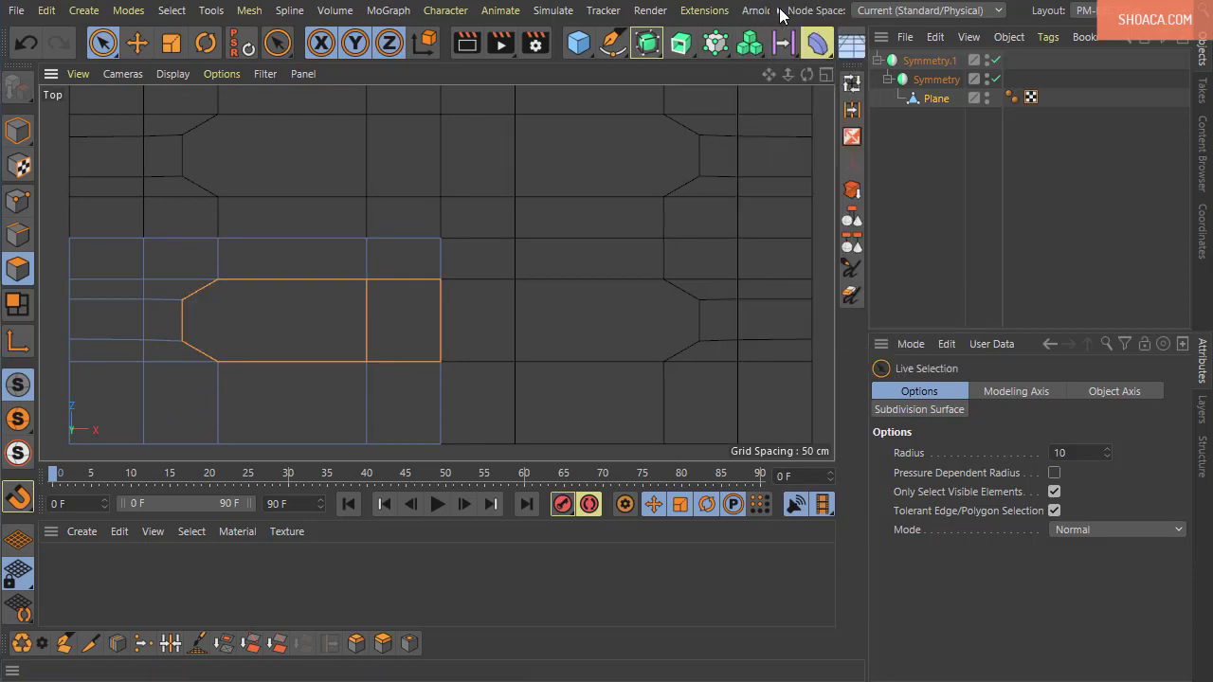
pyautogui.click(777, 10)
pyautogui.moveTo(798, 61)
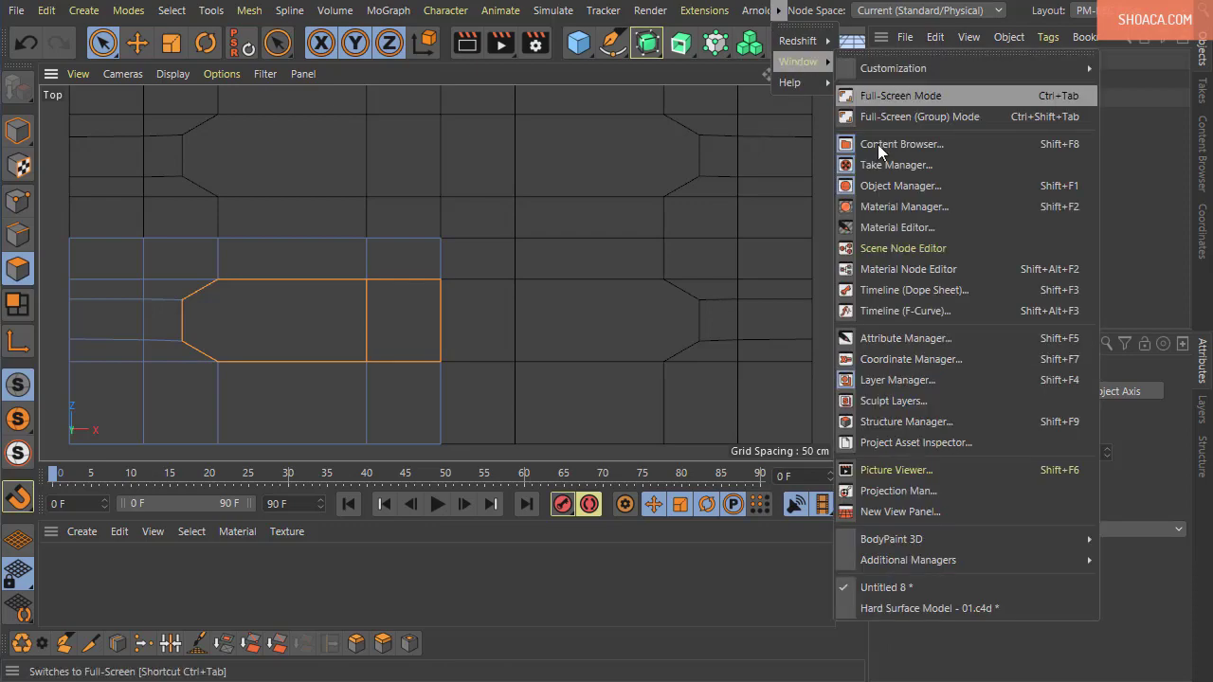
pyautogui.click(888, 607)
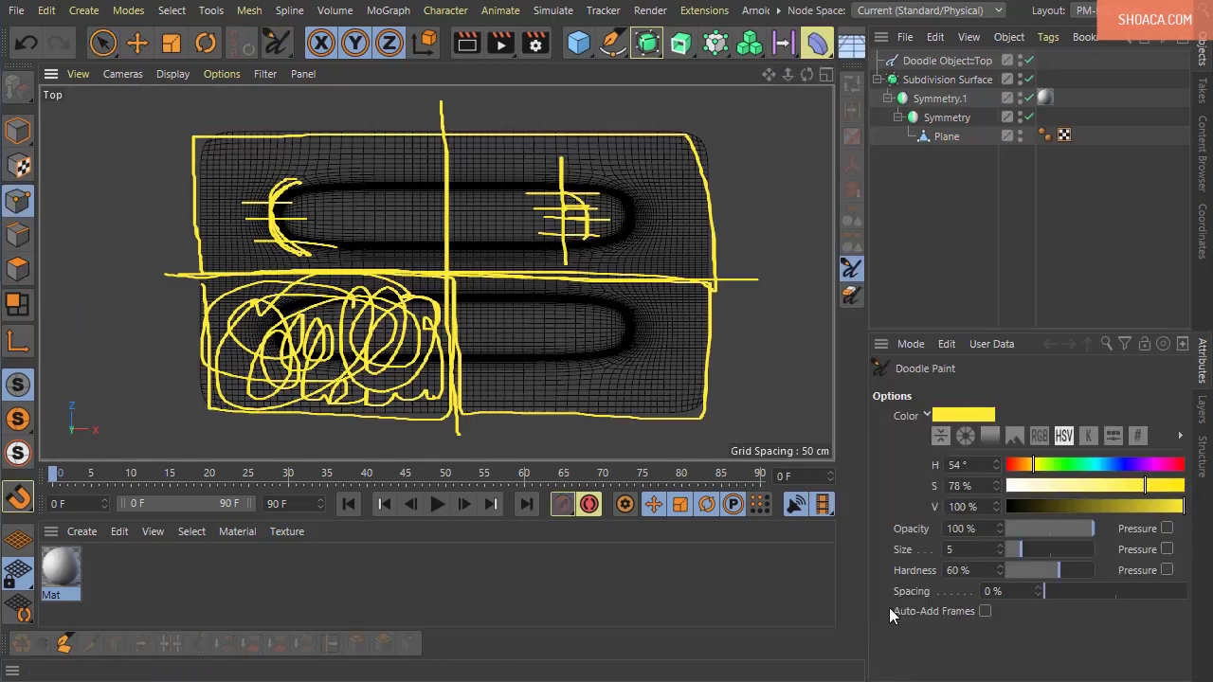
pyautogui.middleClick(490, 257)
pyautogui.middleClick(259, 185)
pyautogui.keyDown('alt'); pyautogui.moveTo(284, 257); pyautogui.dragTo(308, 139); pyautogui.keyUp('alt')
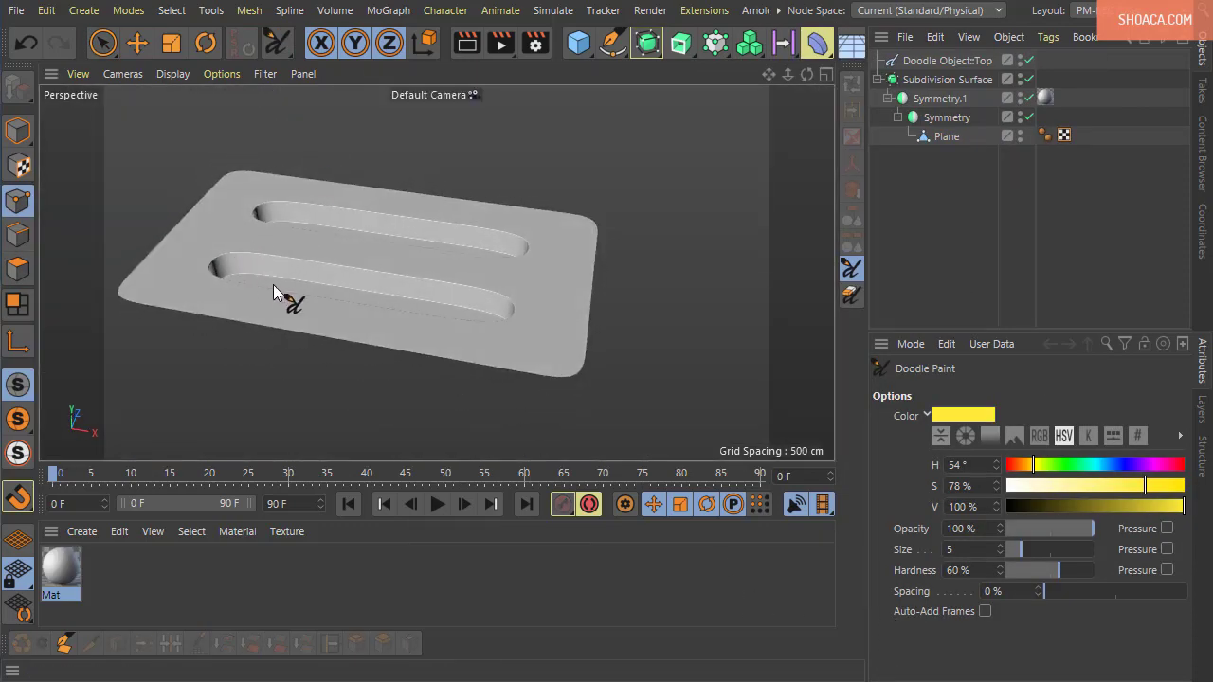
pyautogui.moveTo(298, 231)
pyautogui.keyDown('alt'); pyautogui.mouseDown()
pyautogui.moveTo(495, 360)
pyautogui.moveTo(427, 297)
pyautogui.moveTo(317, 379)
pyautogui.moveTo(327, 329)
pyautogui.mouseUp(); pyautogui.keyUp('alt')
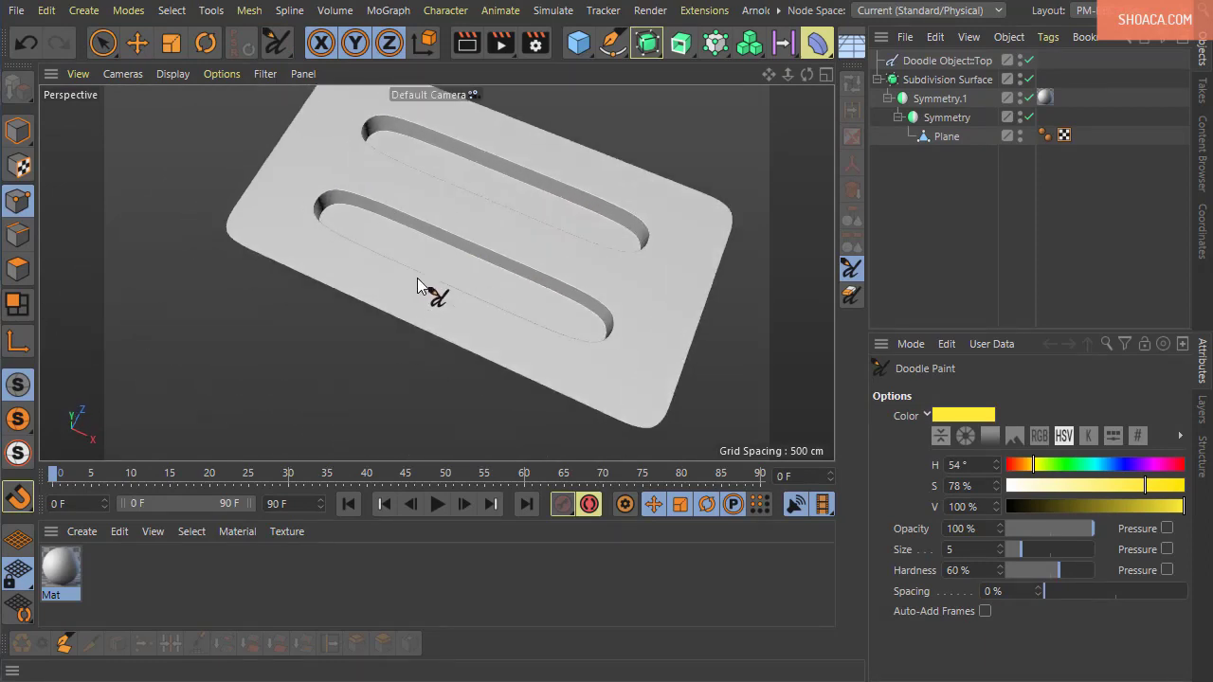
pyautogui.middleClick(407, 277)
pyautogui.click(775, 12)
pyautogui.moveTo(798, 62)
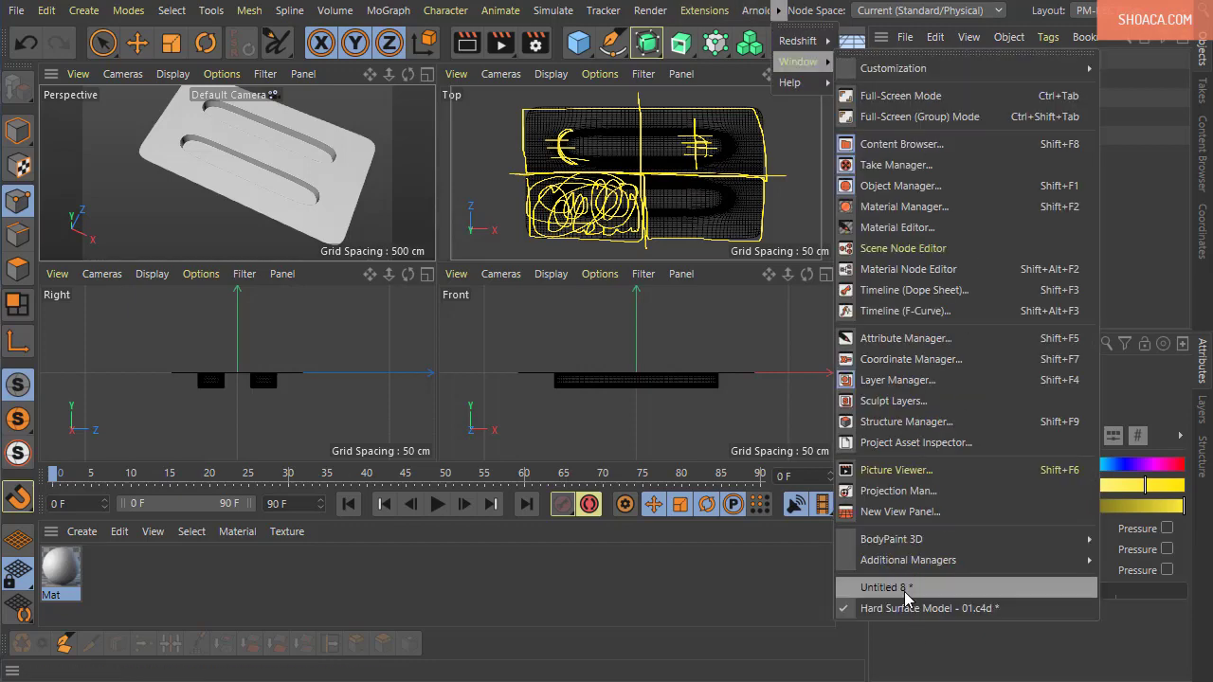
pyautogui.click(885, 587)
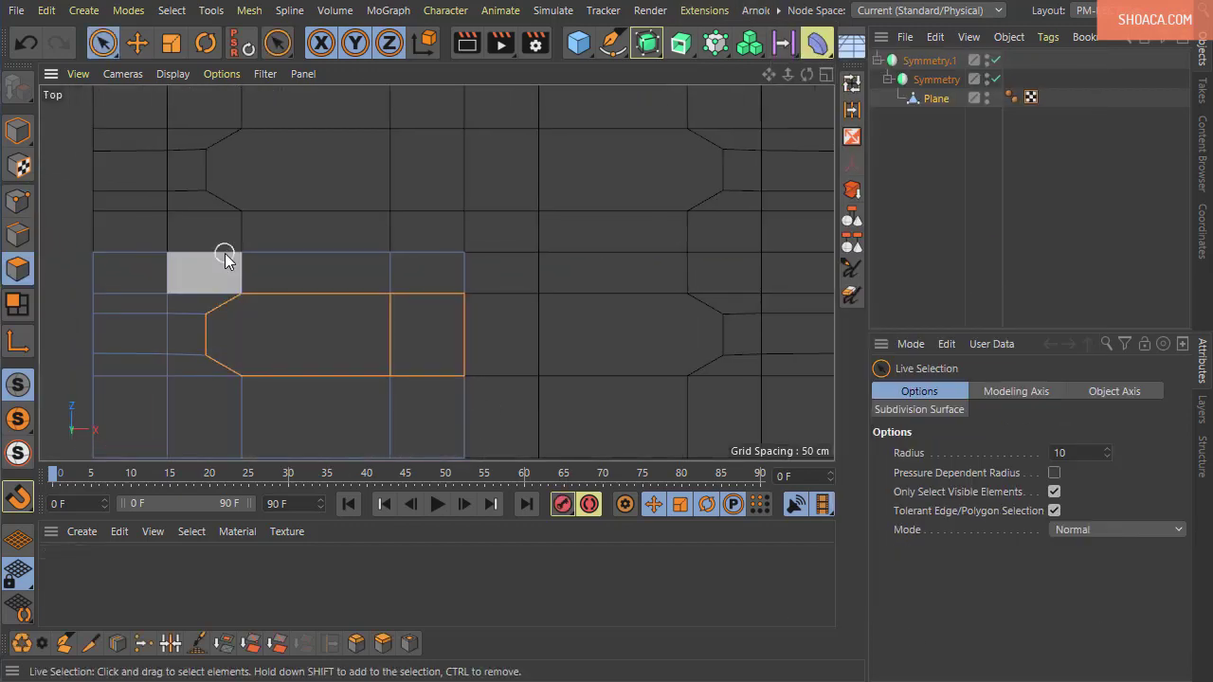
# Step: Maximize the Perspective view and orbit around the plane to inspect the selected polygons
pyautogui.middleClick(248, 235)
pyautogui.middleClick(272, 218)
pyautogui.moveTo(372, 373)
pyautogui.keyDown('alt'); pyautogui.mouseDown()
pyautogui.moveTo(528, 411)
pyautogui.moveTo(514, 398)
pyautogui.moveTo(461, 420)
pyautogui.moveTo(444, 363)
pyautogui.moveTo(405, 340)
pyautogui.moveTo(433, 395)
pyautogui.moveTo(481, 375)
pyautogui.mouseUp(); pyautogui.keyUp('alt')
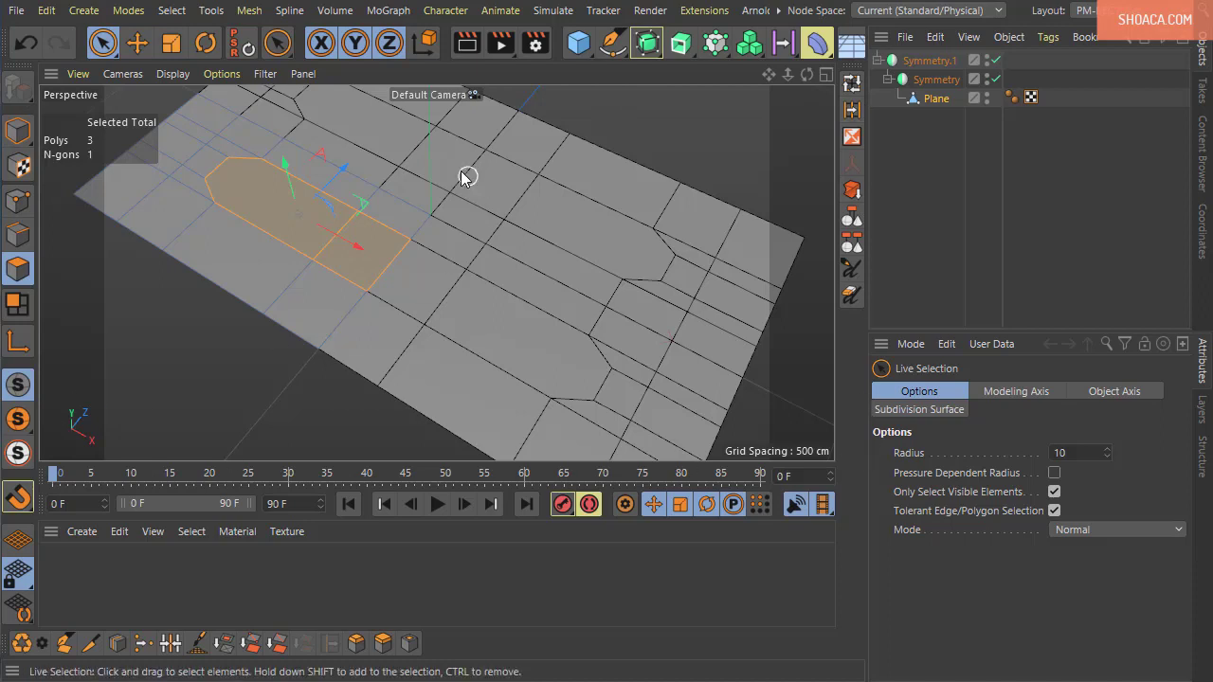
# Step: Choose the Editor Resolution output preset (838 × 396) in Render Settings, then close the window
pyautogui.click(540, 48)
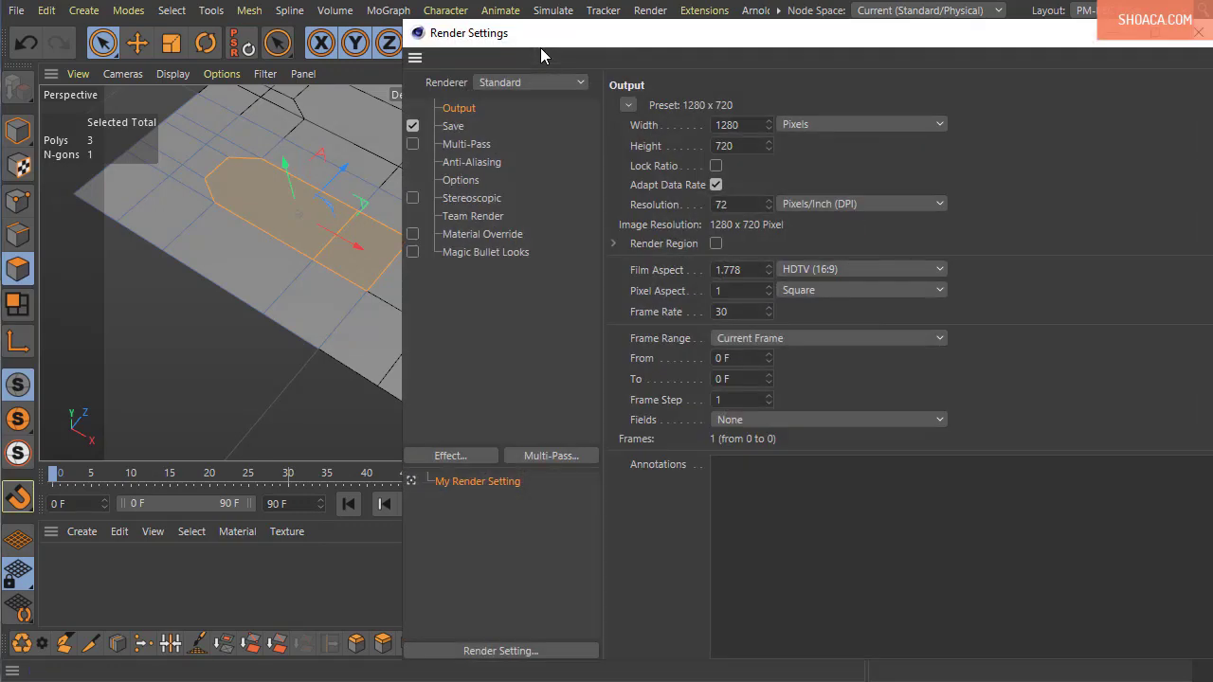
pyautogui.moveTo(552, 33); pyautogui.dragTo(316, 43)
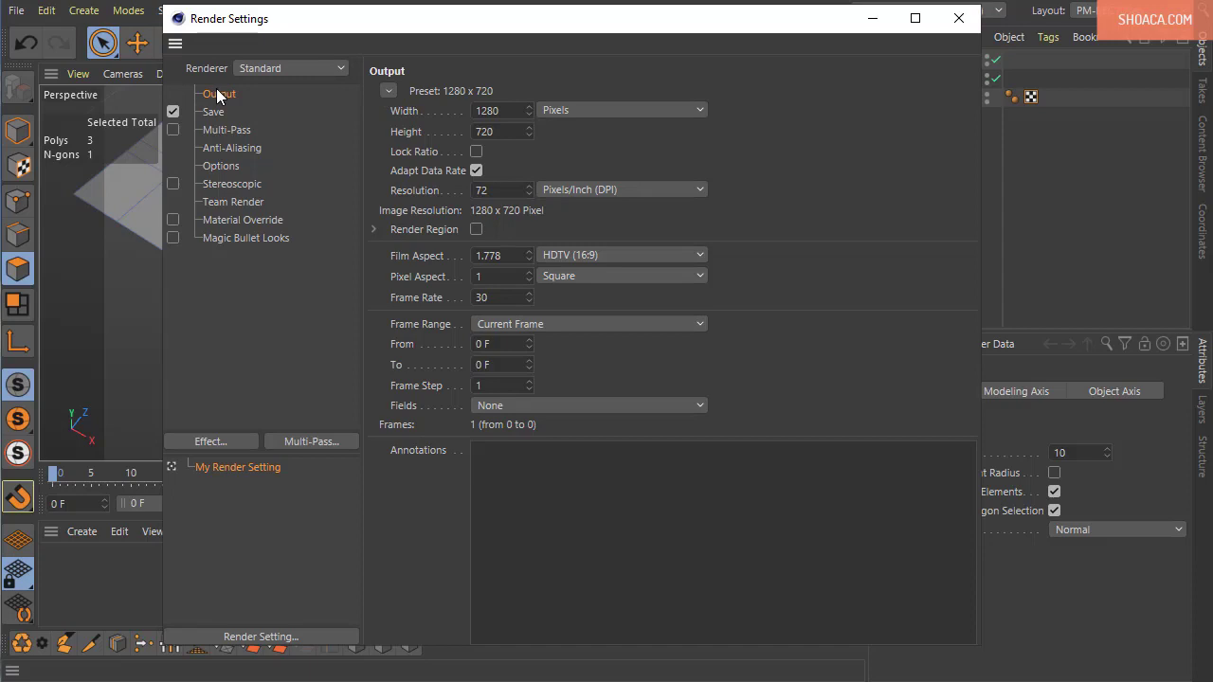
pyautogui.click(390, 91)
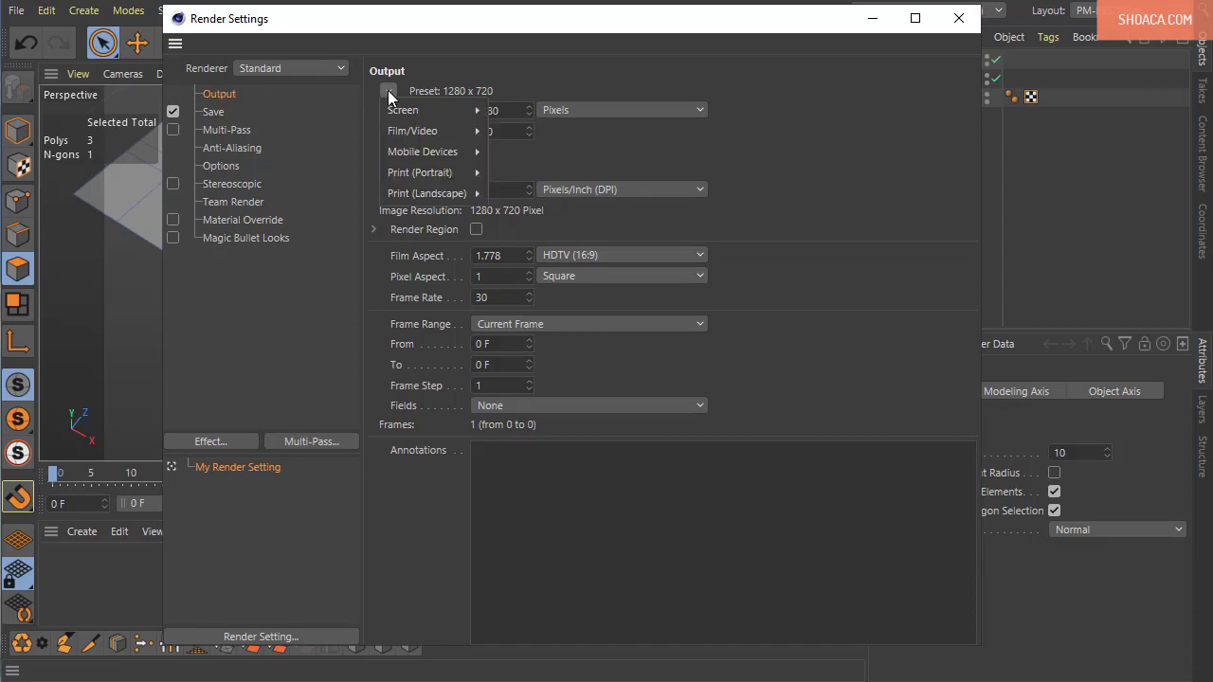
pyautogui.moveTo(417, 109)
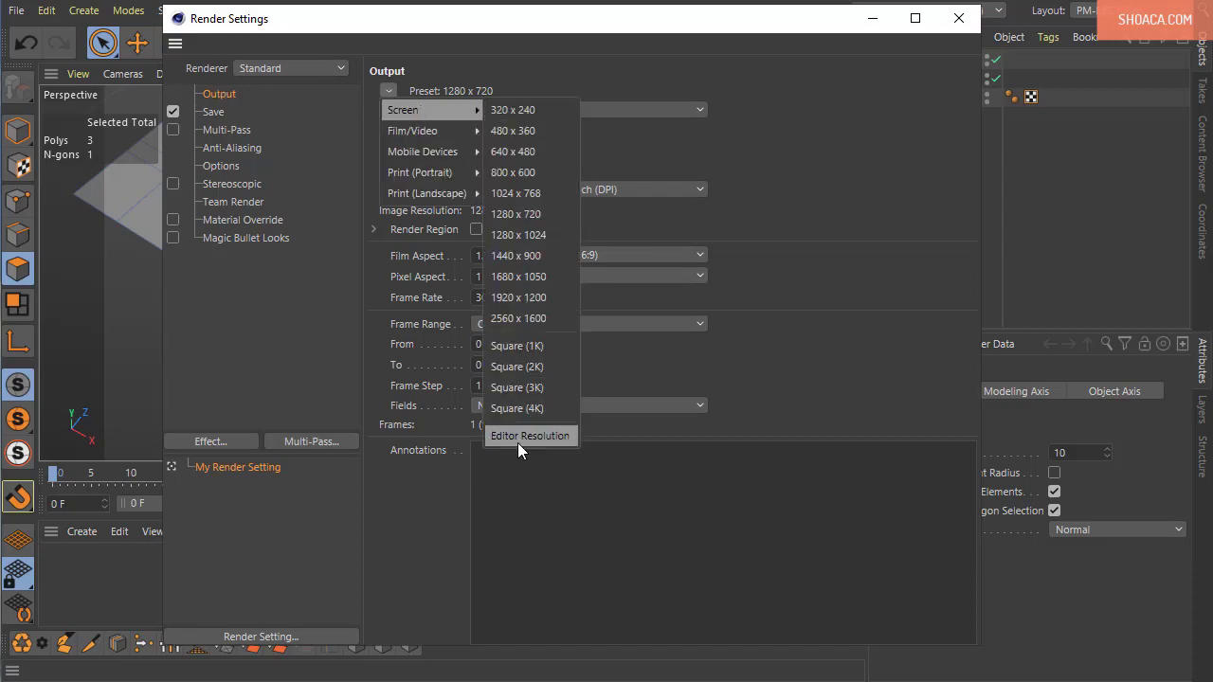
pyautogui.click(518, 438)
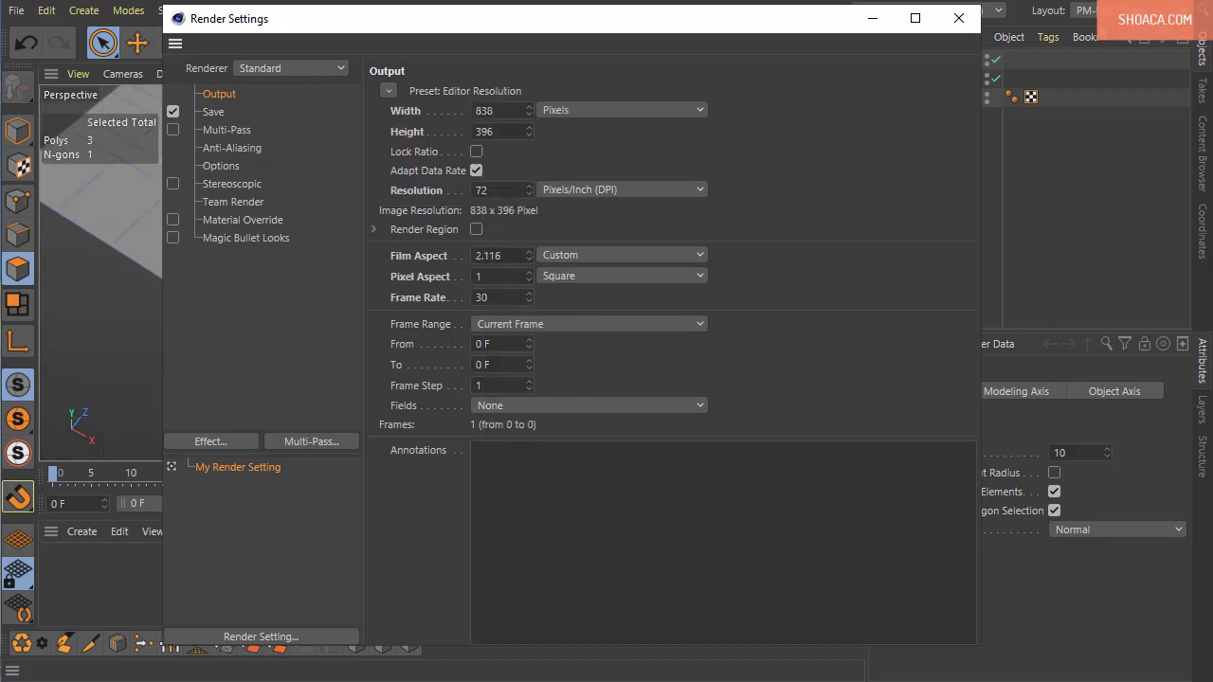
pyautogui.click(959, 18)
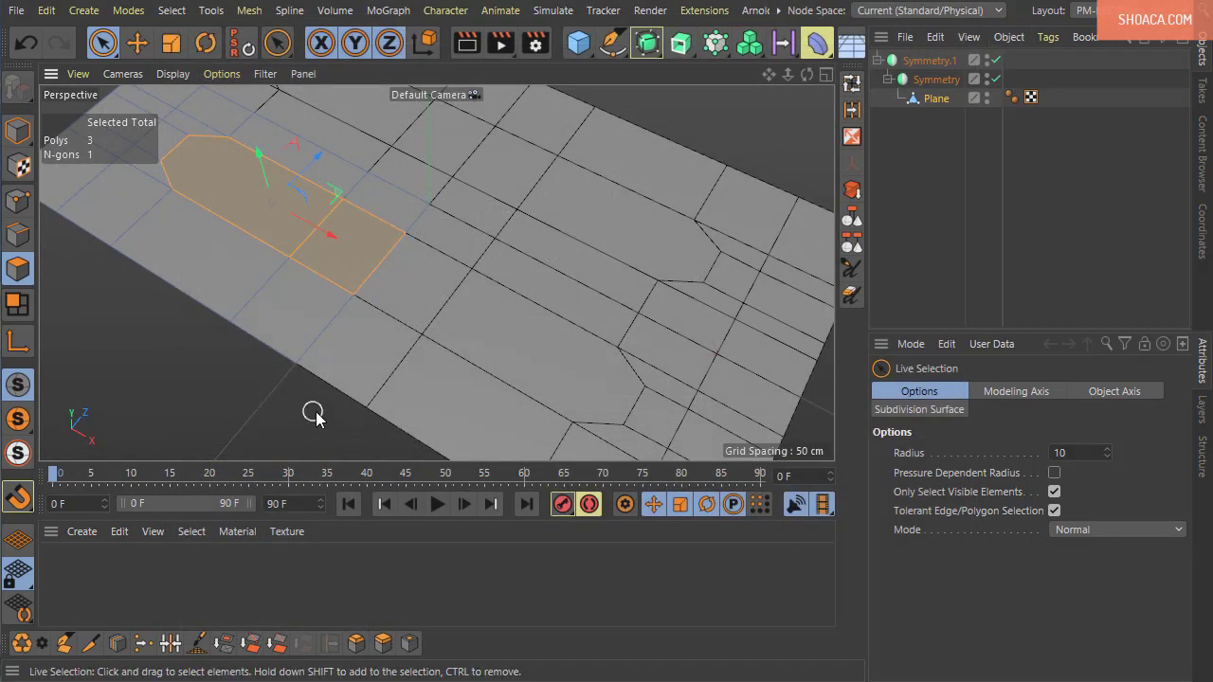
# Step: Frame the selected slot polygons and push them down about 28 cm into the plate
pyautogui.scroll(-3, 332, 367)
pyautogui.moveTo(342, 311)
pyautogui.keyDown('alt'); pyautogui.mouseDown()
pyautogui.moveTo(274, 382)
pyautogui.moveTo(412, 378)
pyautogui.mouseUp(); pyautogui.keyUp('alt')
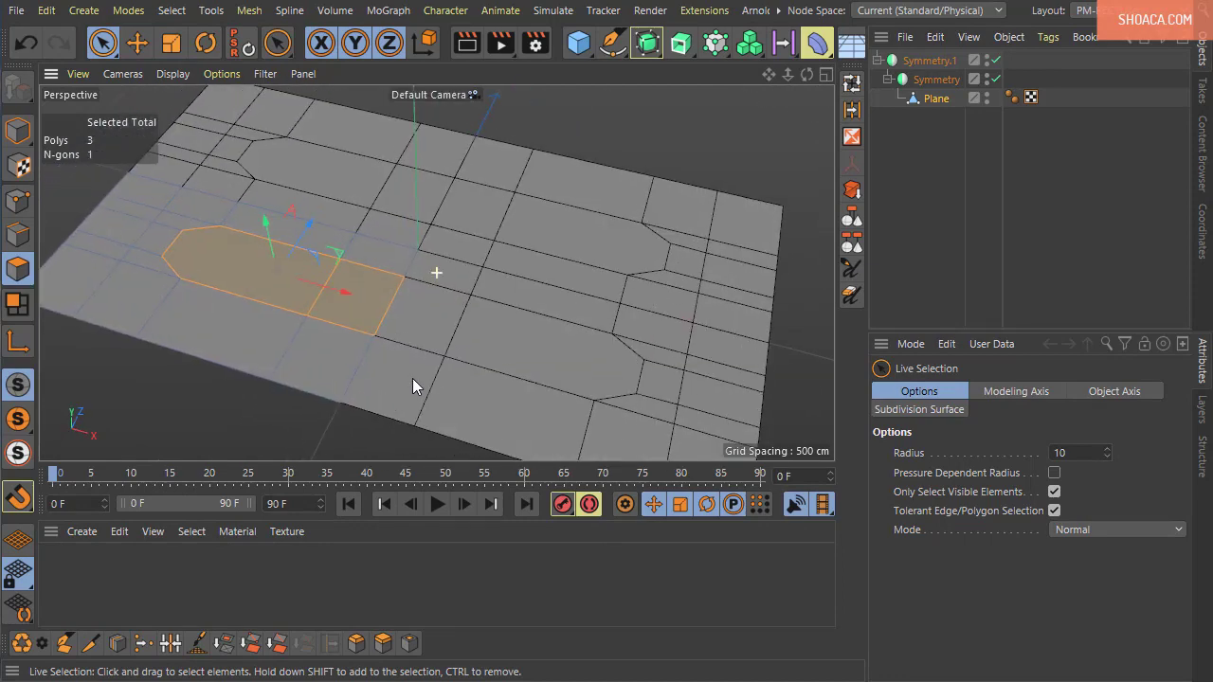
pyautogui.scroll(2, 412, 383)
pyautogui.scroll(1, 475, 372)
pyautogui.keyDown('alt'); pyautogui.moveTo(455, 375); pyautogui.dragTo(441, 414); pyautogui.keyUp('alt')
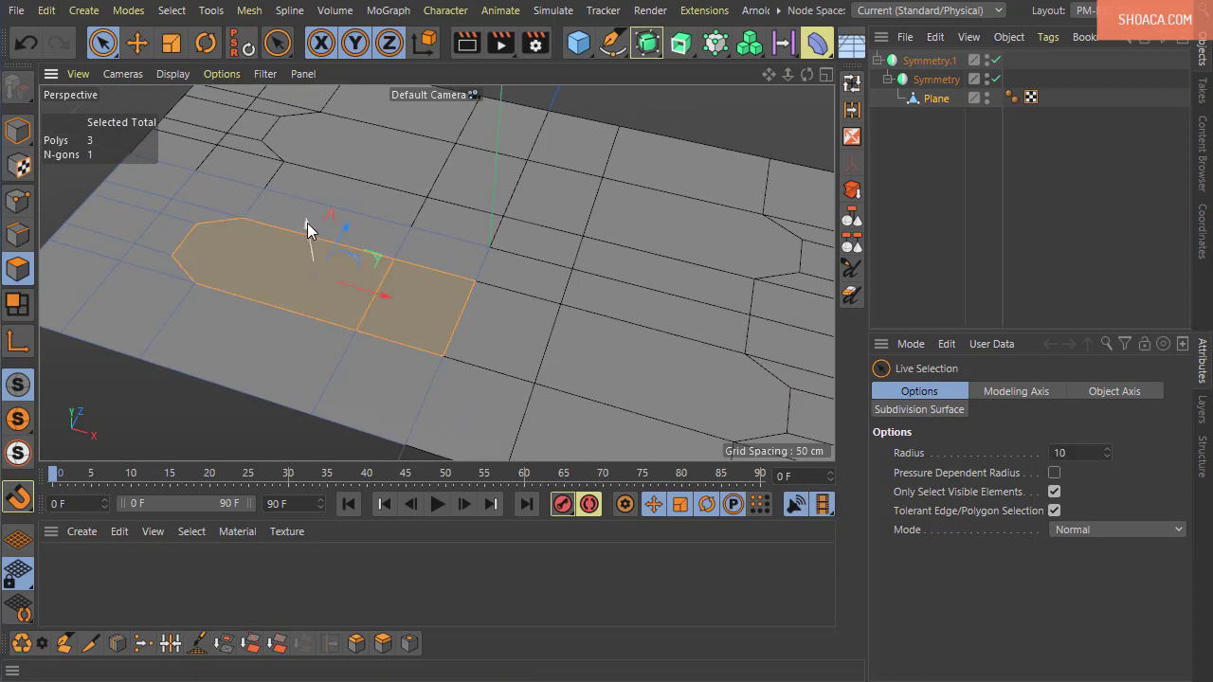
pyautogui.moveTo(309, 223); pyautogui.dragTo(311, 243)
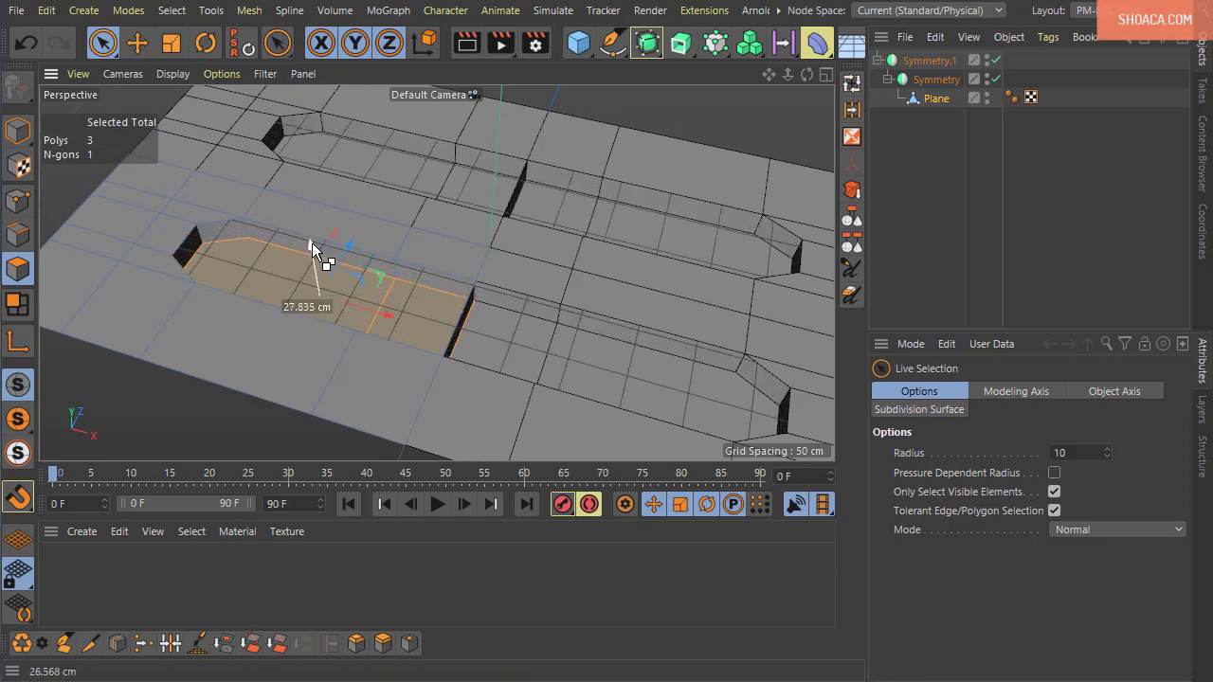
# Step: Hide the workplane grid, world axis and handles in the viewport, then zoom onto the recessed slot
pyautogui.click(266, 74)
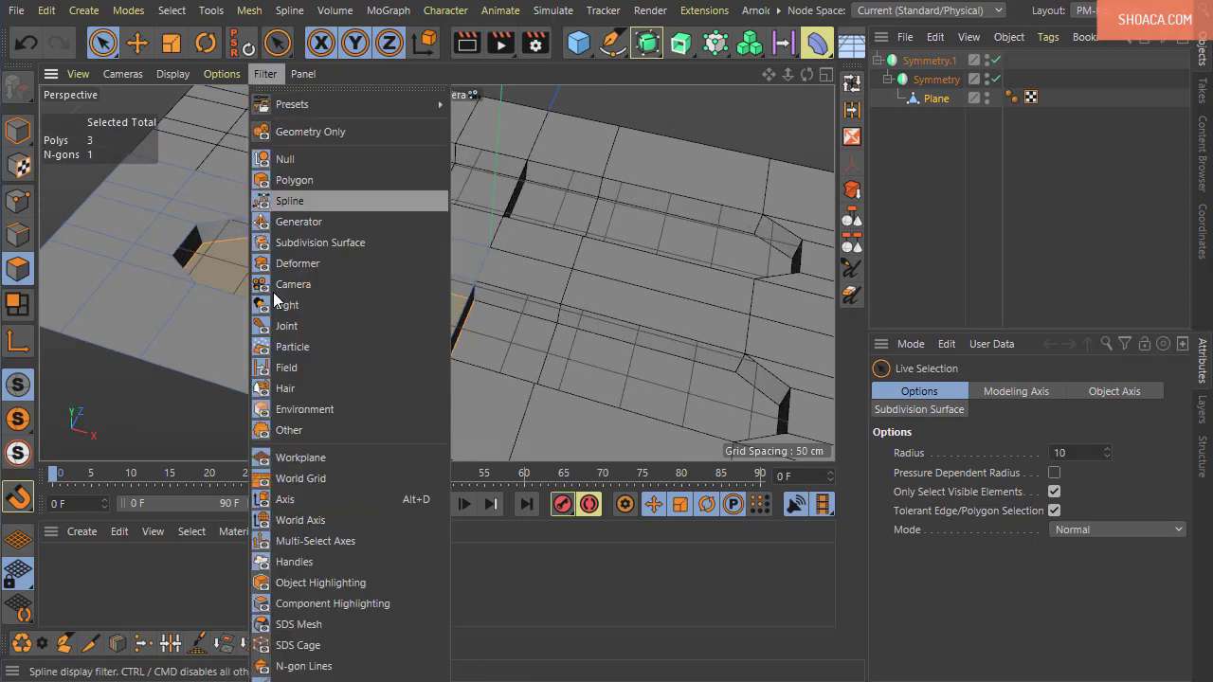
pyautogui.click(291, 455)
pyautogui.click(265, 76)
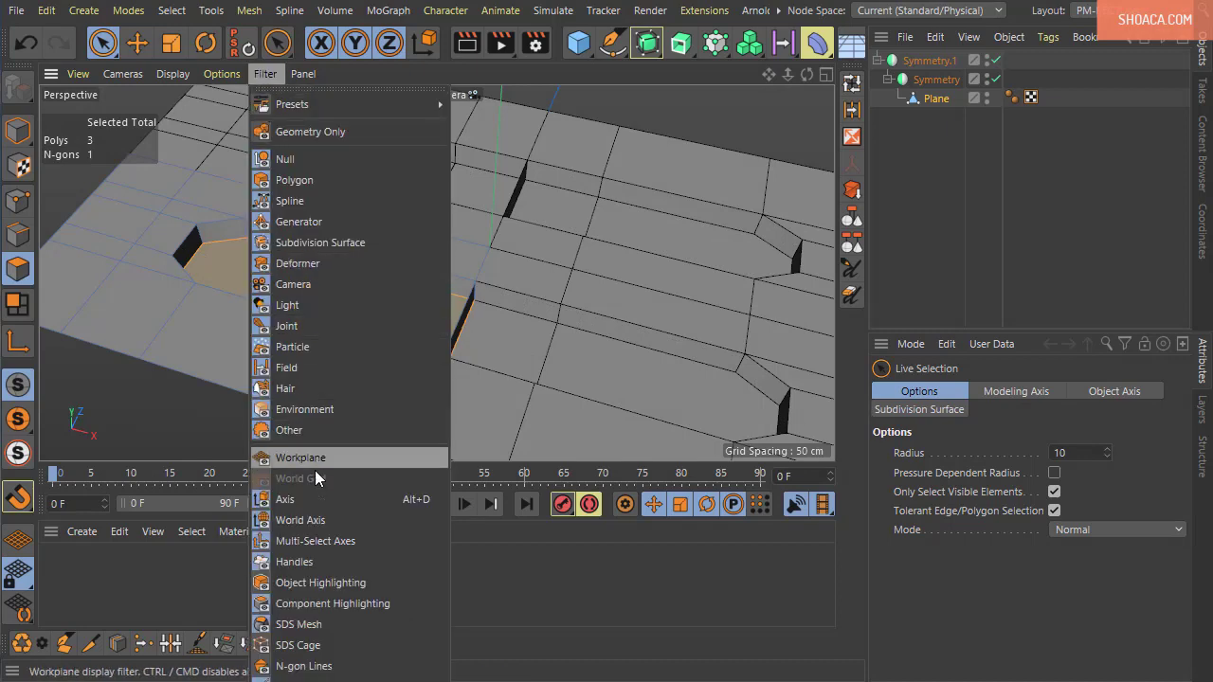
pyautogui.click(307, 513)
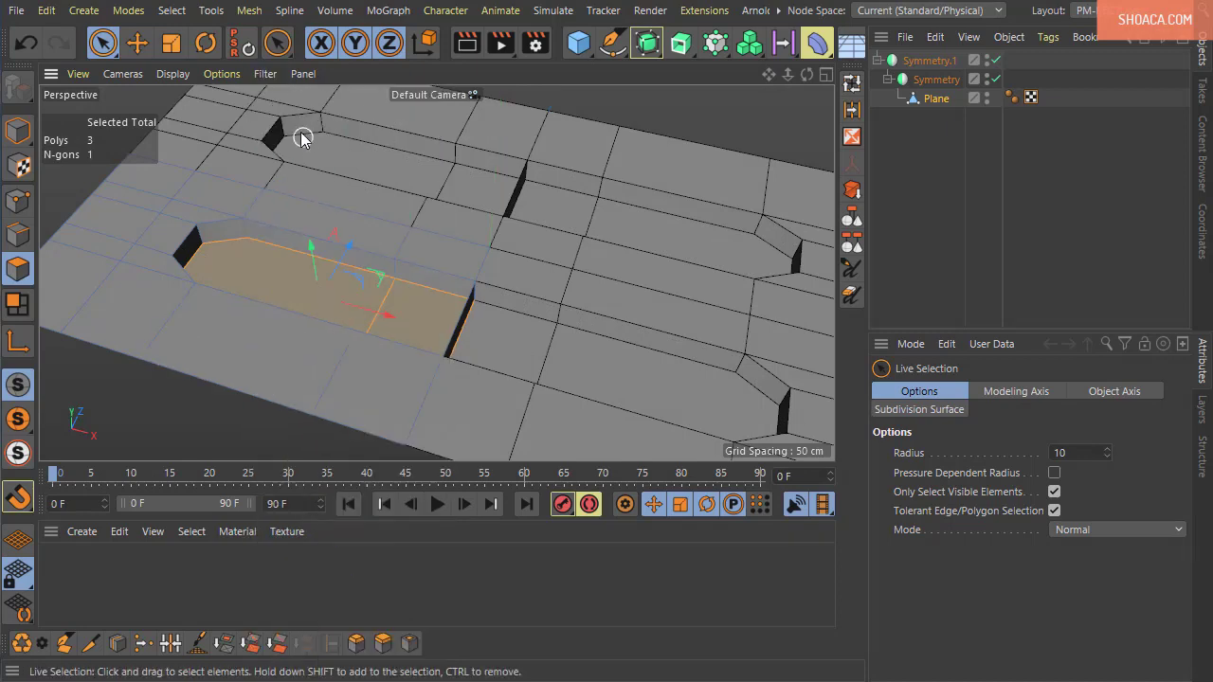
pyautogui.click(266, 73)
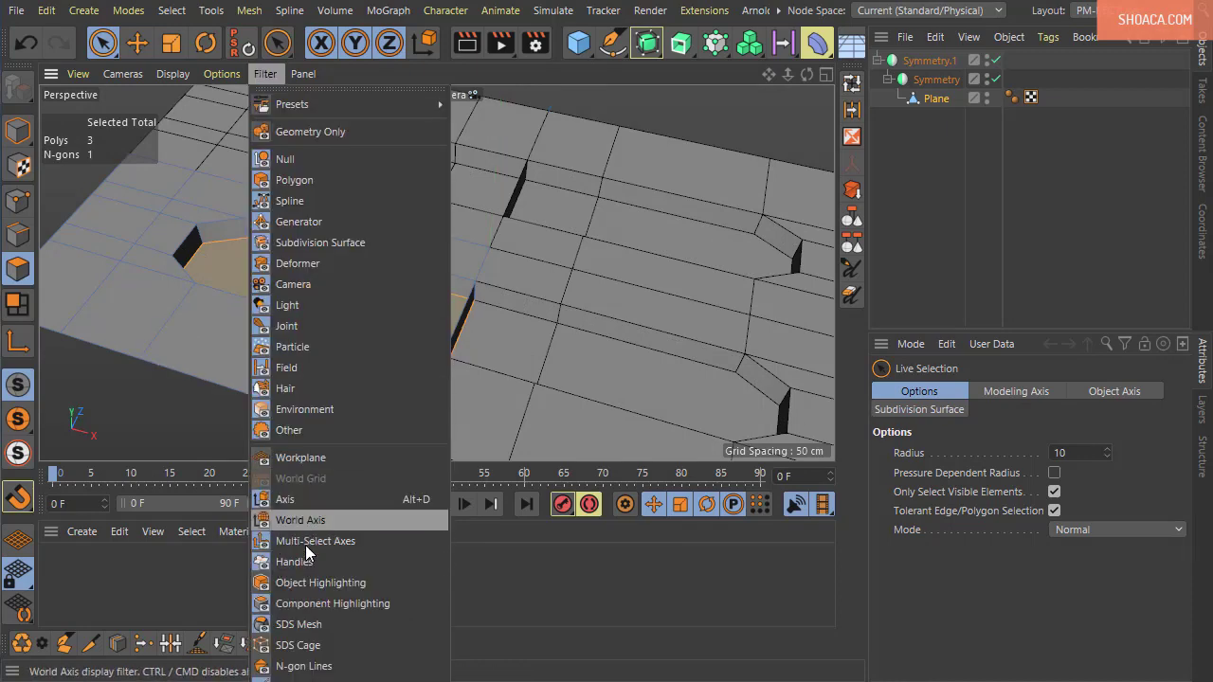
pyautogui.click(296, 561)
pyautogui.moveTo(490, 215)
pyautogui.keyDown('alt'); pyautogui.mouseDown()
pyautogui.moveTo(455, 242)
pyautogui.moveTo(386, 195)
pyautogui.moveTo(412, 350)
pyautogui.moveTo(262, 248)
pyautogui.moveTo(352, 281)
pyautogui.moveTo(328, 347)
pyautogui.moveTo(338, 285)
pyautogui.mouseUp(); pyautogui.keyUp('alt')
pyautogui.scroll(3, 338, 284)
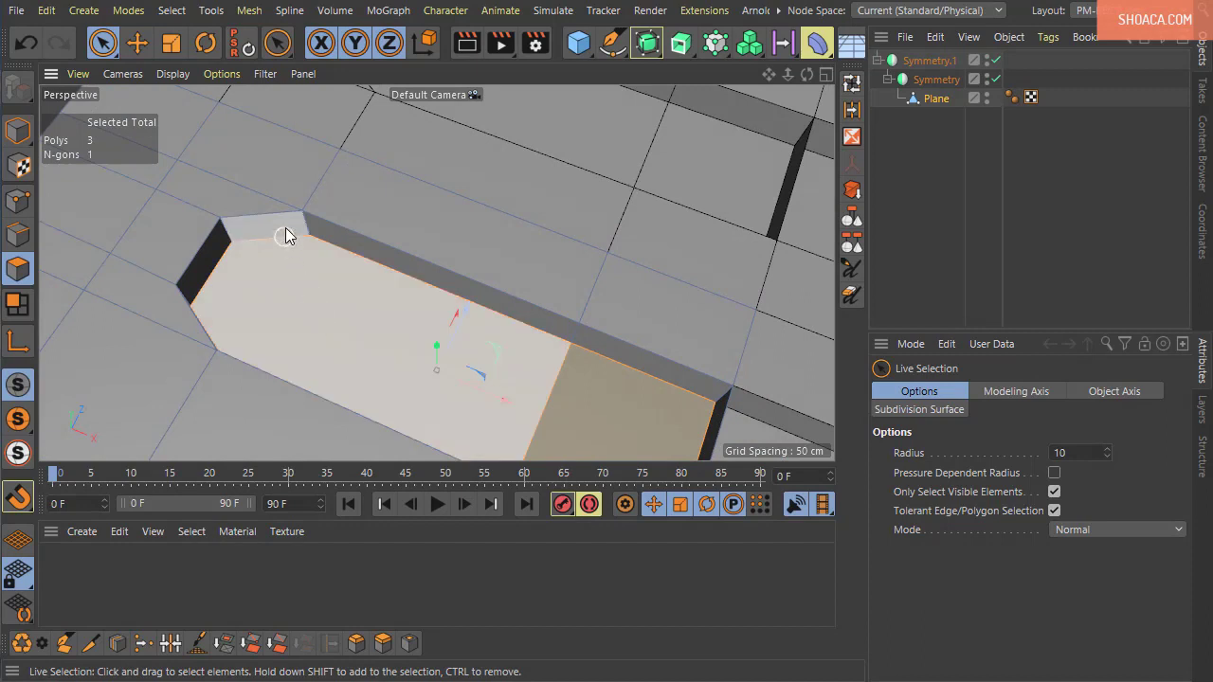
# Step: In Edge mode, loop-select the slot's rim edges, then keep only the edge at the slot corner
pyautogui.press('2')
pyautogui.doubleClick(322, 220)
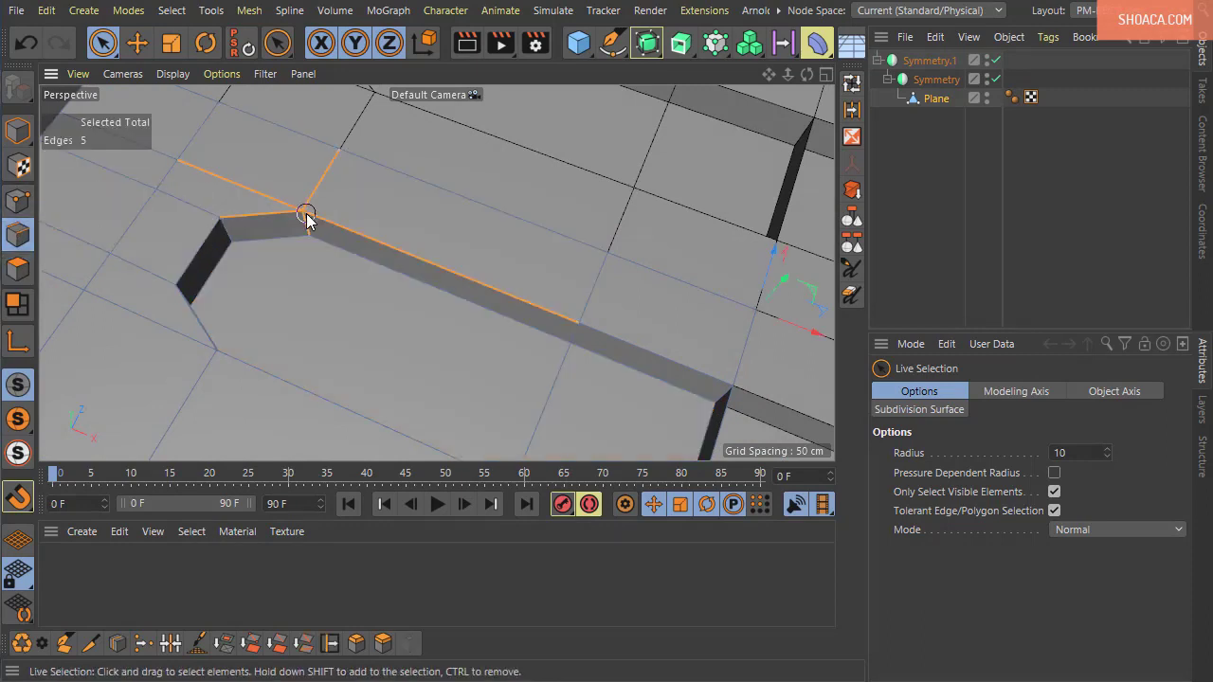
pyautogui.moveTo(306, 217)
pyautogui.keyDown('alt'); pyautogui.mouseDown()
pyautogui.moveTo(381, 280)
pyautogui.moveTo(336, 268)
pyautogui.mouseUp(); pyautogui.keyUp('alt')
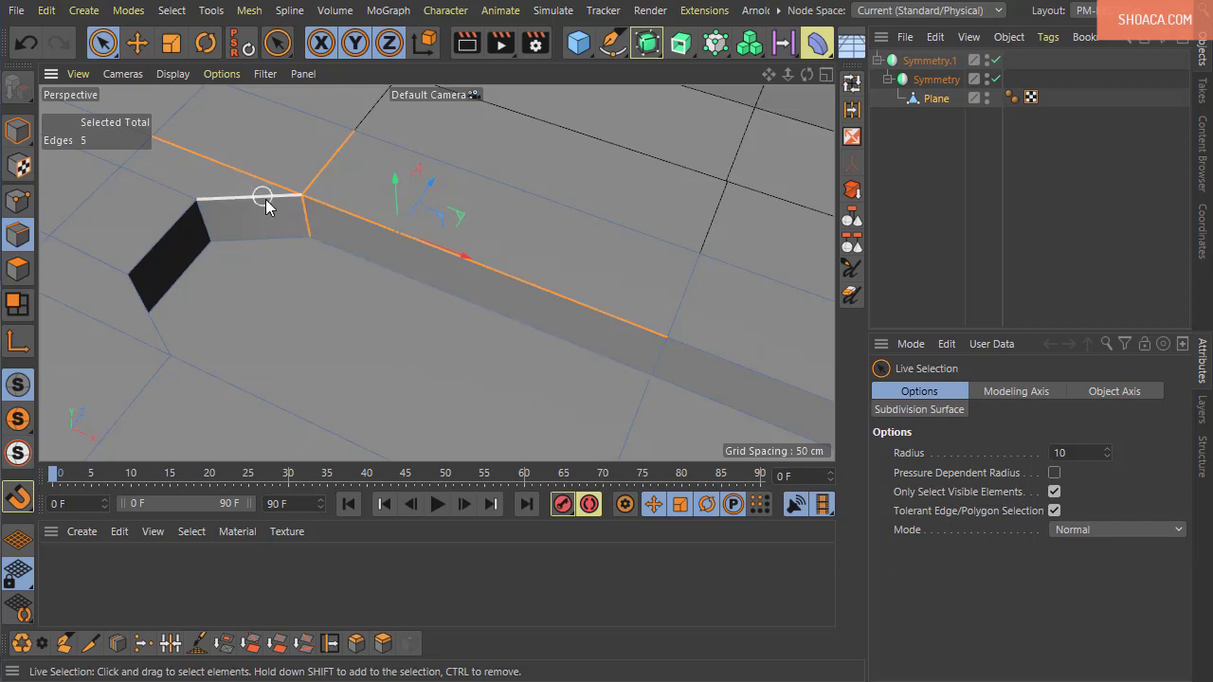
pyautogui.keyDown('alt'); pyautogui.moveTo(262, 198); pyautogui.dragTo(312, 376, button='middle'); pyautogui.keyUp('alt')
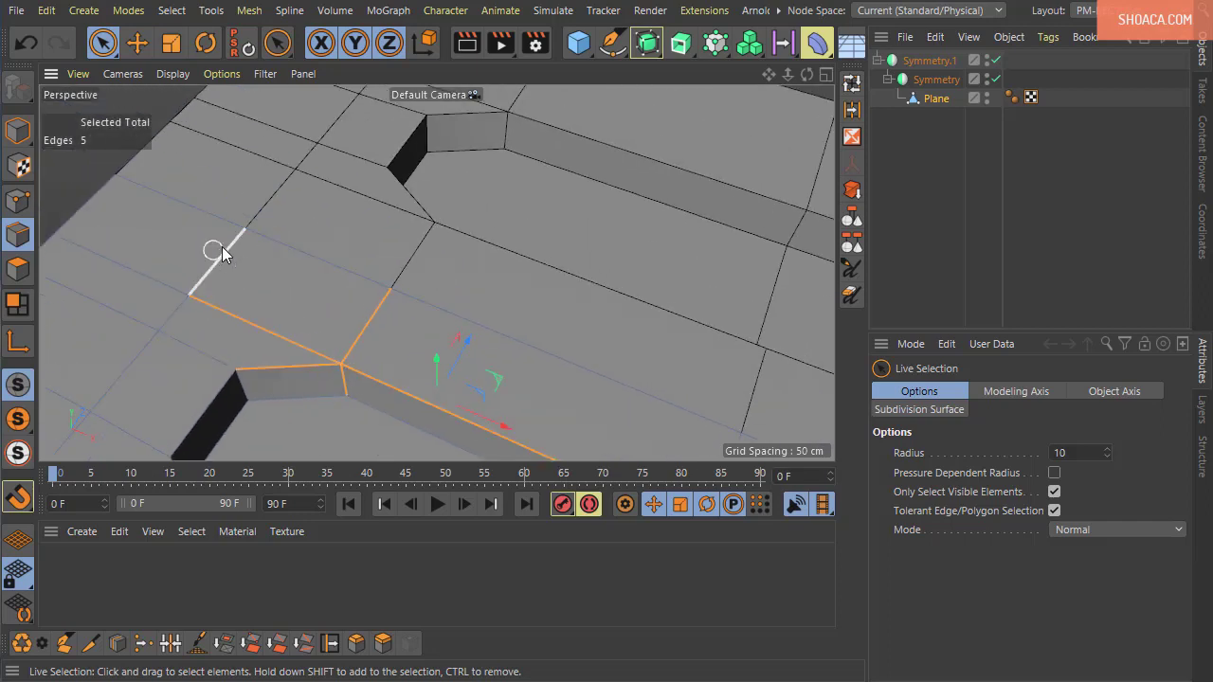
pyautogui.moveTo(407, 360)
pyautogui.keyDown('alt'); pyautogui.mouseDown(button='middle')
pyautogui.moveTo(392, 289)
pyautogui.moveTo(332, 354)
pyautogui.moveTo(322, 344)
pyautogui.moveTo(297, 363)
pyautogui.moveTo(324, 353)
pyautogui.mouseUp(button='middle'); pyautogui.keyUp('alt')
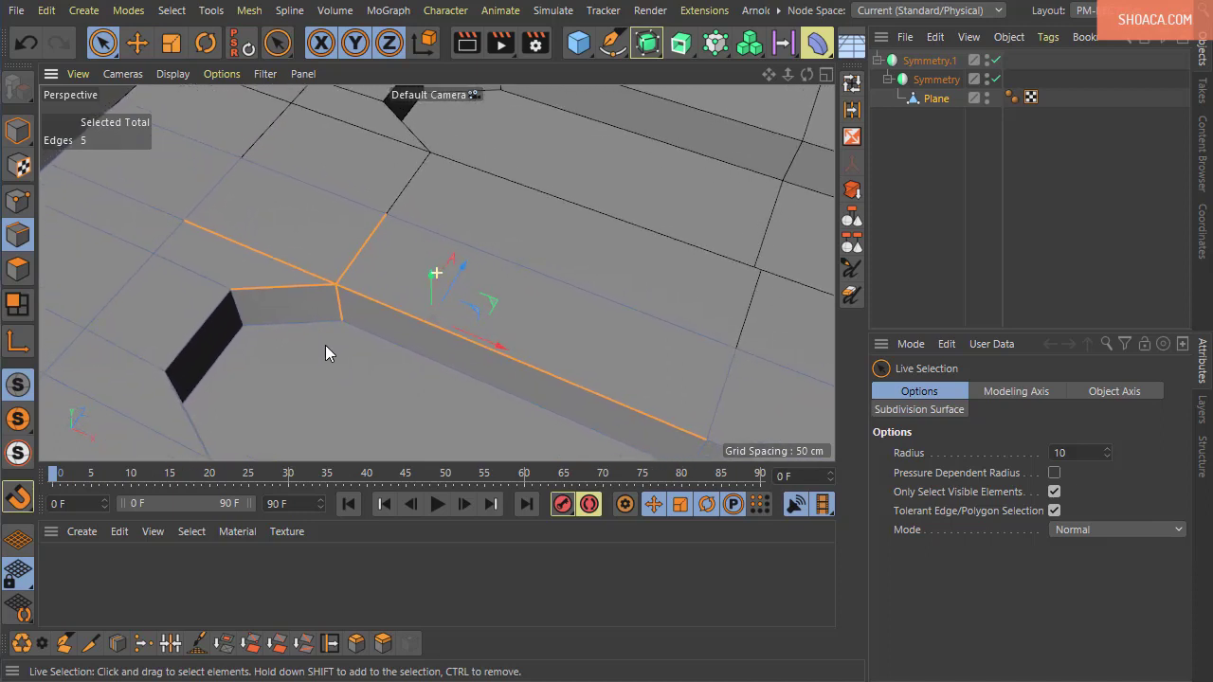
pyautogui.moveTo(325, 345)
pyautogui.keyDown('alt'); pyautogui.mouseDown()
pyautogui.moveTo(341, 360)
pyautogui.moveTo(320, 325)
pyautogui.mouseUp(); pyautogui.keyUp('alt')
pyautogui.click(284, 262)
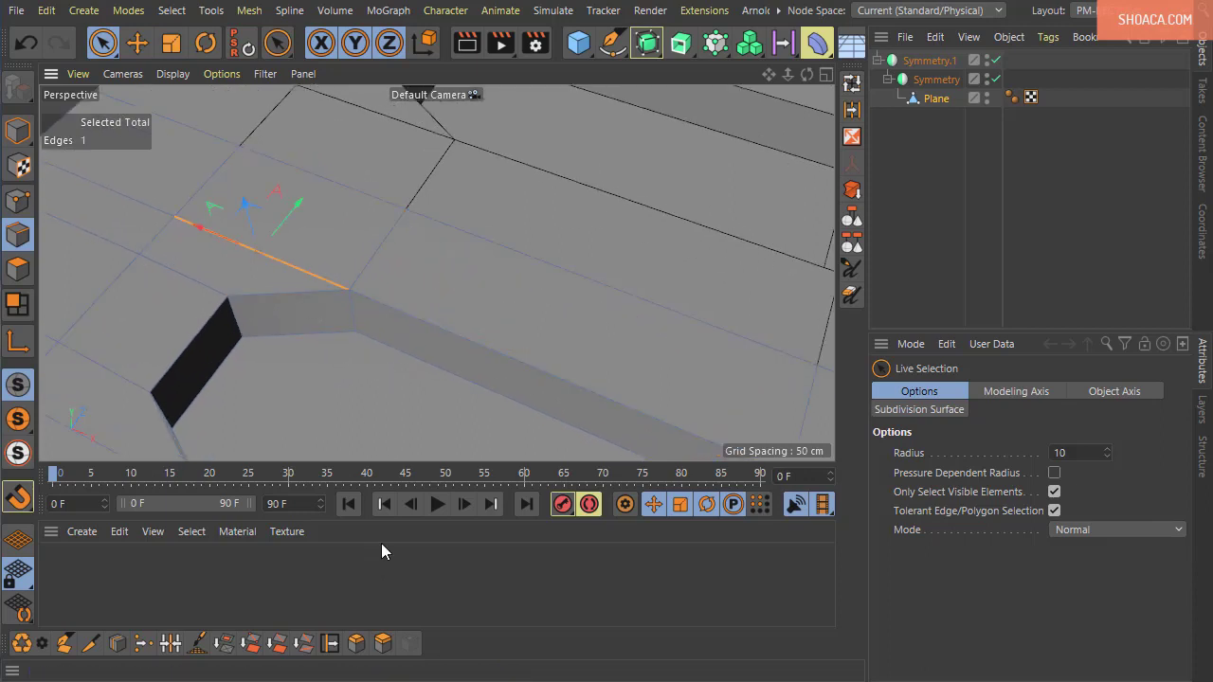
# Step: Apply Spin Edge to the corner edge and orbit around to inspect the result
pyautogui.click(299, 646)
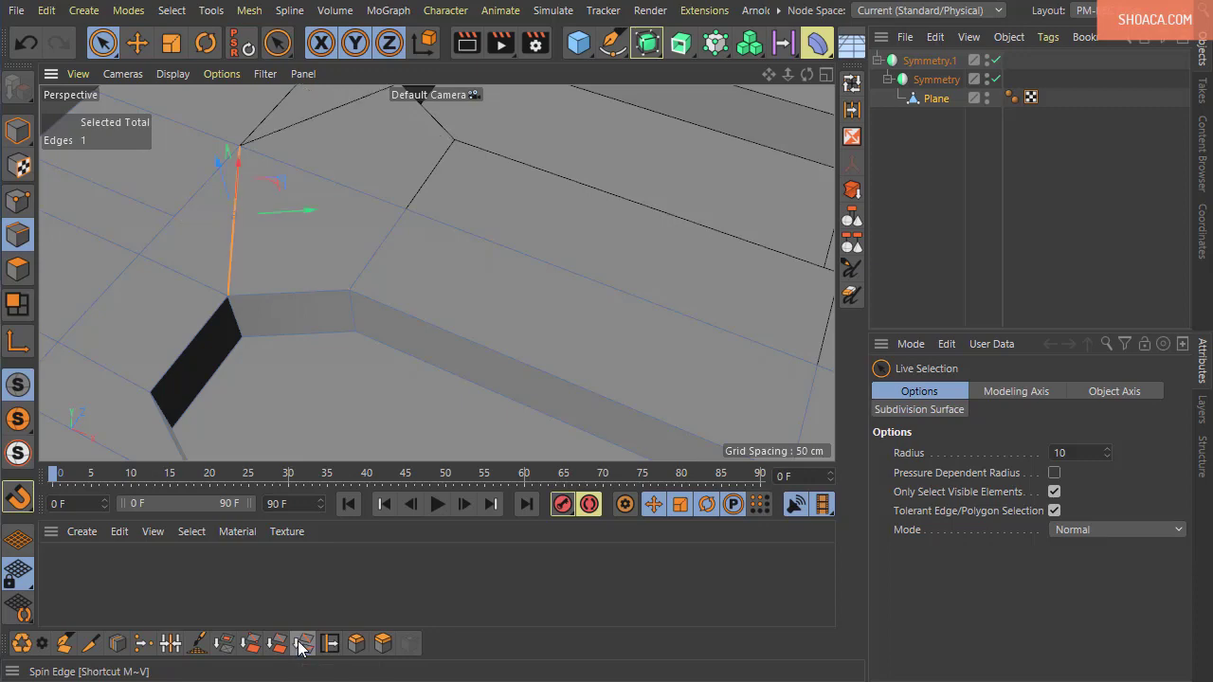
pyautogui.keyDown('alt'); pyautogui.moveTo(447, 387); pyautogui.dragTo(441, 450, button='middle'); pyautogui.keyUp('alt')
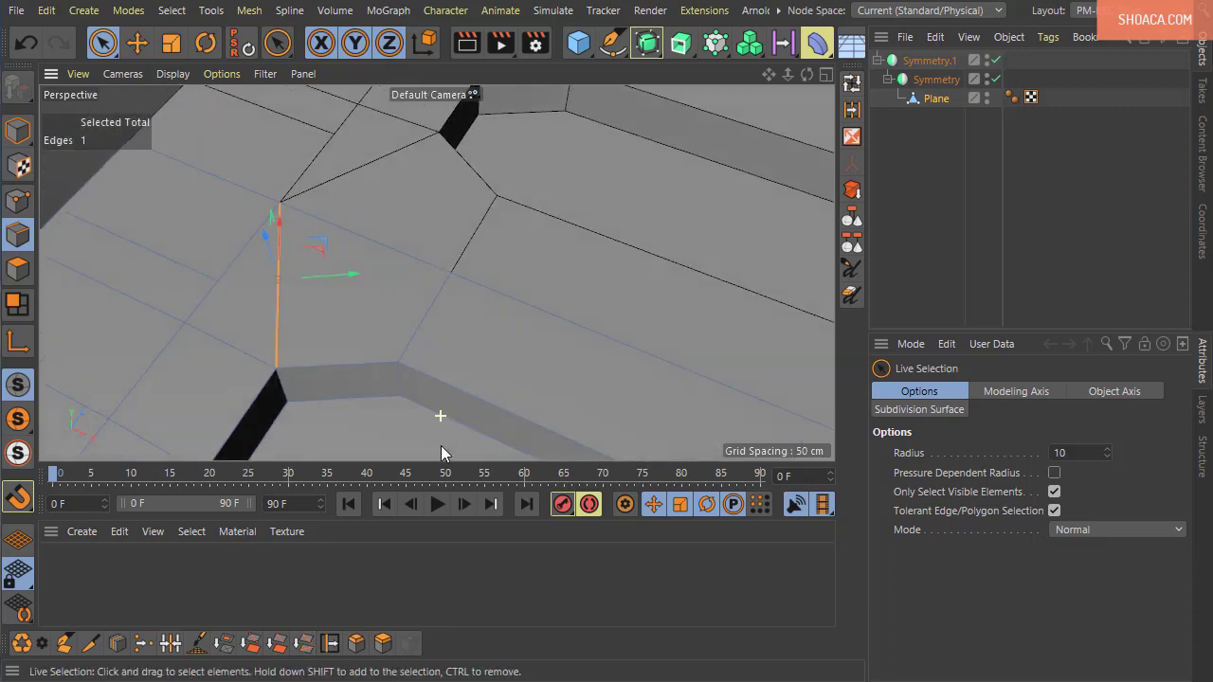
pyautogui.moveTo(440, 452)
pyautogui.keyDown('alt'); pyautogui.mouseDown()
pyautogui.moveTo(418, 357)
pyautogui.moveTo(433, 401)
pyautogui.moveTo(433, 268)
pyautogui.mouseUp(); pyautogui.keyUp('alt')
pyautogui.keyDown('alt'); pyautogui.moveTo(444, 395); pyautogui.dragTo(428, 406); pyautogui.keyUp('alt')
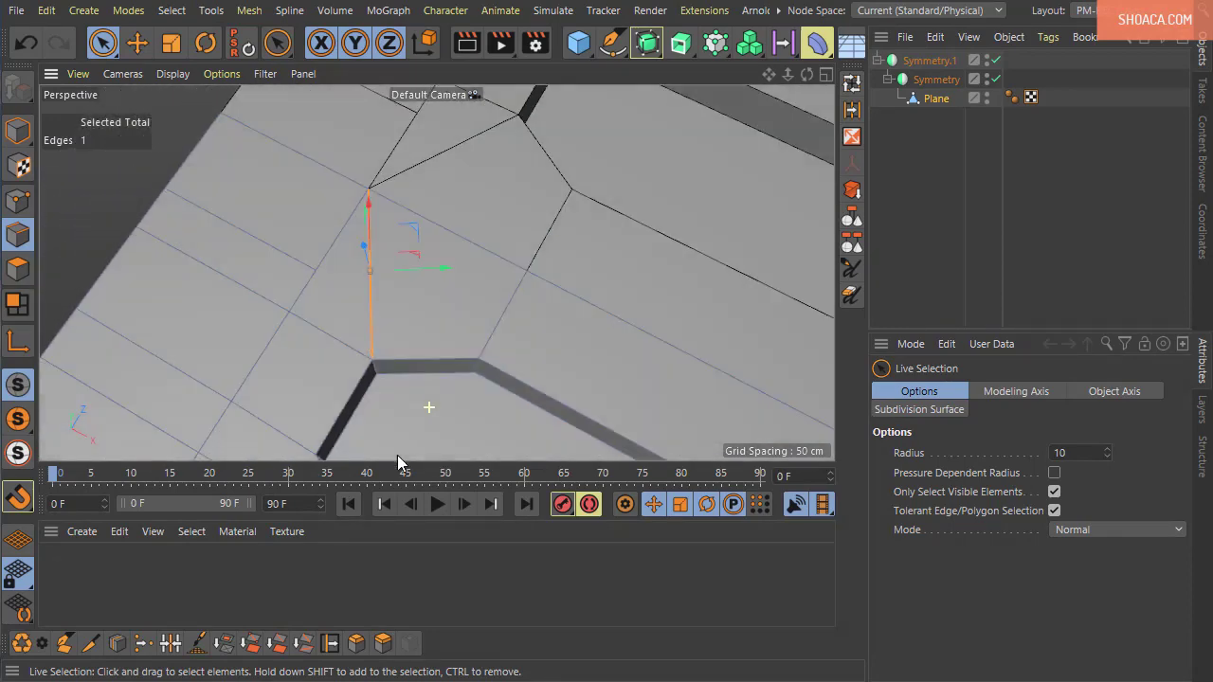
pyautogui.moveTo(397, 455)
pyautogui.keyDown('alt'); pyautogui.mouseDown()
pyautogui.moveTo(439, 421)
pyautogui.moveTo(390, 362)
pyautogui.mouseUp(); pyautogui.keyUp('alt')
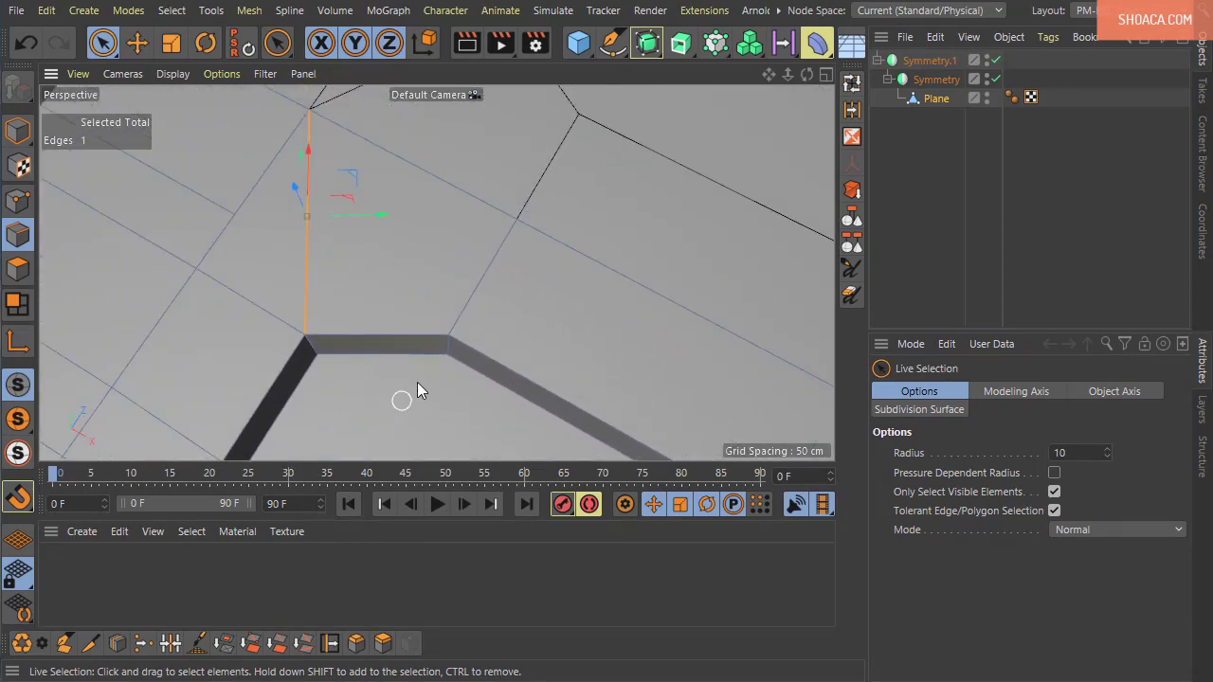
pyautogui.moveTo(401, 319)
pyautogui.keyDown('alt'); pyautogui.mouseDown()
pyautogui.moveTo(389, 382)
pyautogui.moveTo(420, 281)
pyautogui.mouseUp(); pyautogui.keyUp('alt')
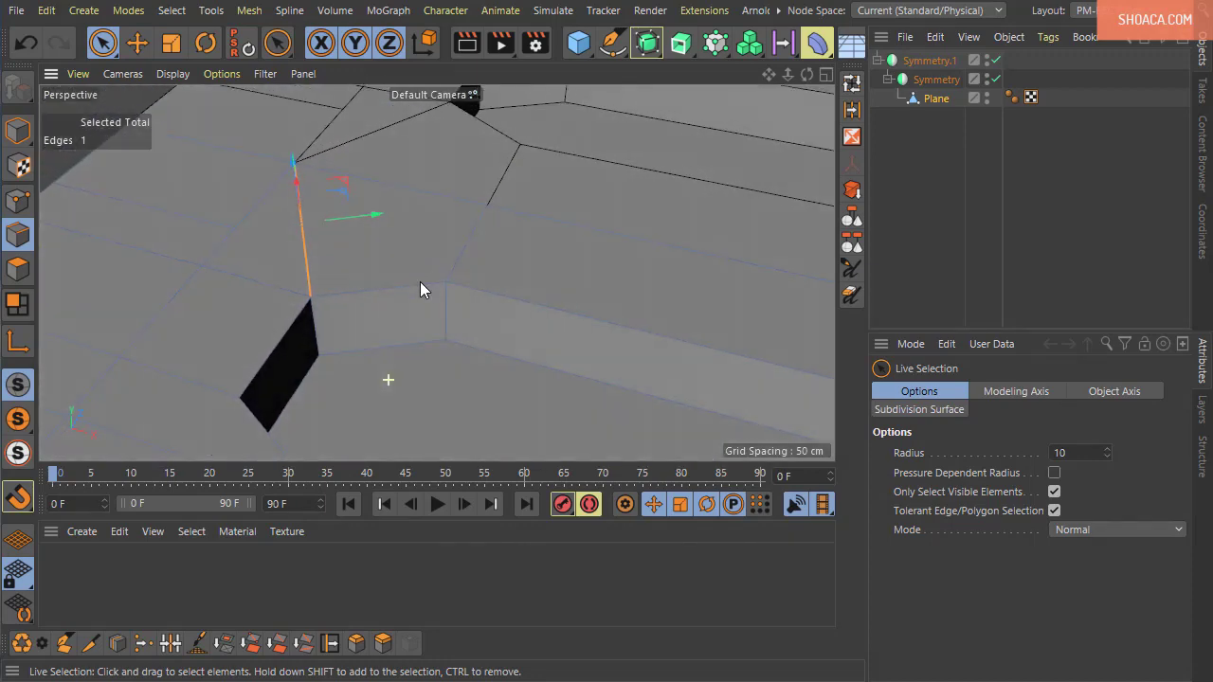
pyautogui.moveTo(296, 376)
pyautogui.keyDown('alt'); pyautogui.mouseDown()
pyautogui.moveTo(332, 315)
pyautogui.moveTo(382, 393)
pyautogui.moveTo(484, 381)
pyautogui.moveTo(490, 279)
pyautogui.moveTo(433, 371)
pyautogui.moveTo(395, 352)
pyautogui.moveTo(484, 268)
pyautogui.moveTo(443, 307)
pyautogui.moveTo(433, 354)
pyautogui.moveTo(455, 335)
pyautogui.mouseUp(); pyautogui.keyUp('alt')
# Step: Undo back to before the recess, then select the flat pill-shaped slot polygons in Polygon mode
pyautogui.hotkey('ctrl', 'z')
pyautogui.hotkey('ctrl', 'y')
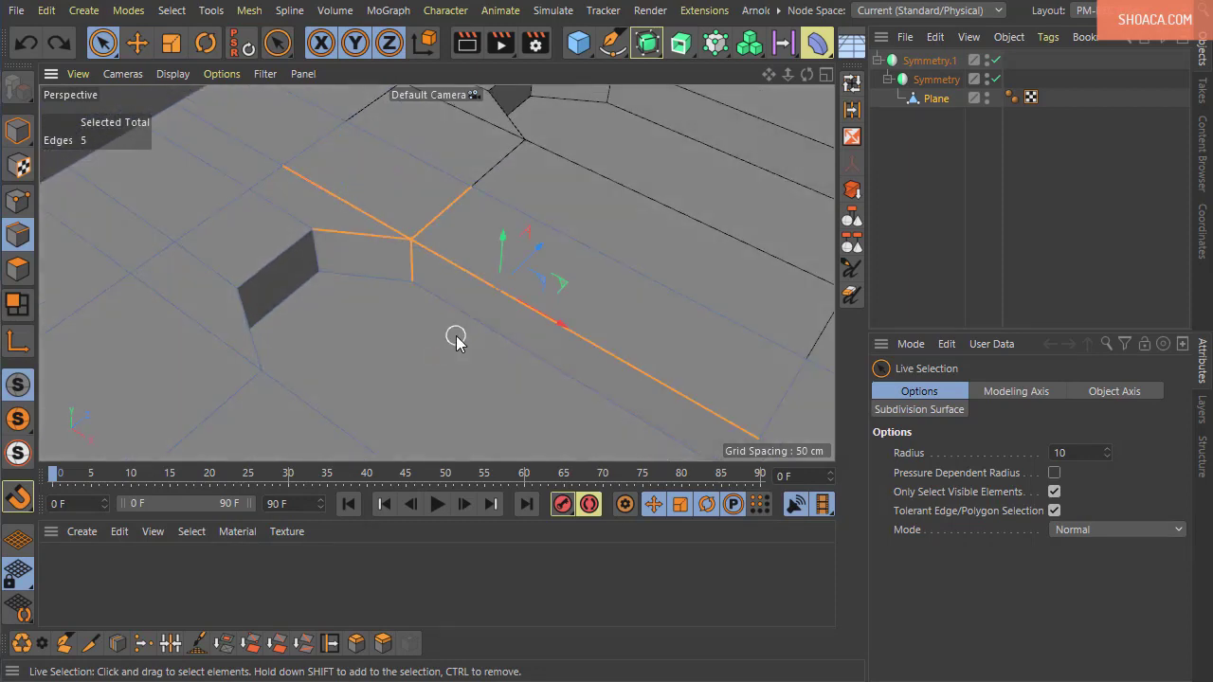
pyautogui.hotkey('ctrl', 'z')
pyautogui.hotkey('ctrl', 'z')
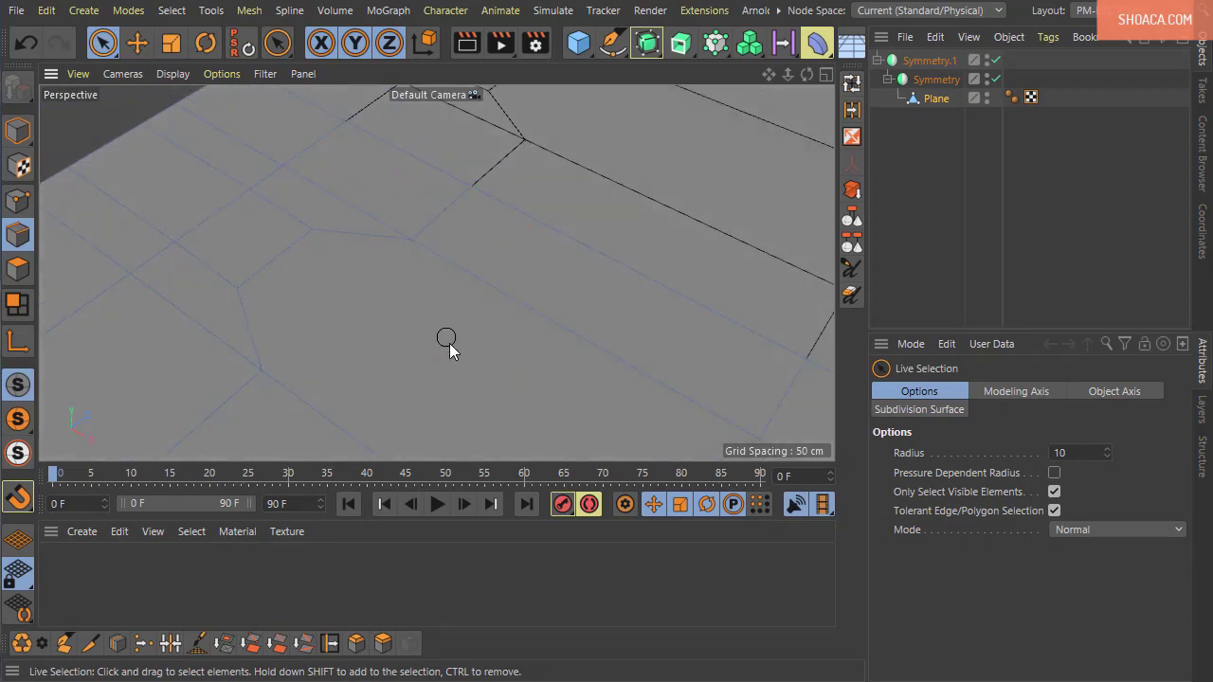
pyautogui.moveTo(449, 349)
pyautogui.keyDown('alt'); pyautogui.mouseDown()
pyautogui.moveTo(376, 230)
pyautogui.moveTo(376, 268)
pyautogui.mouseUp(); pyautogui.keyUp('alt')
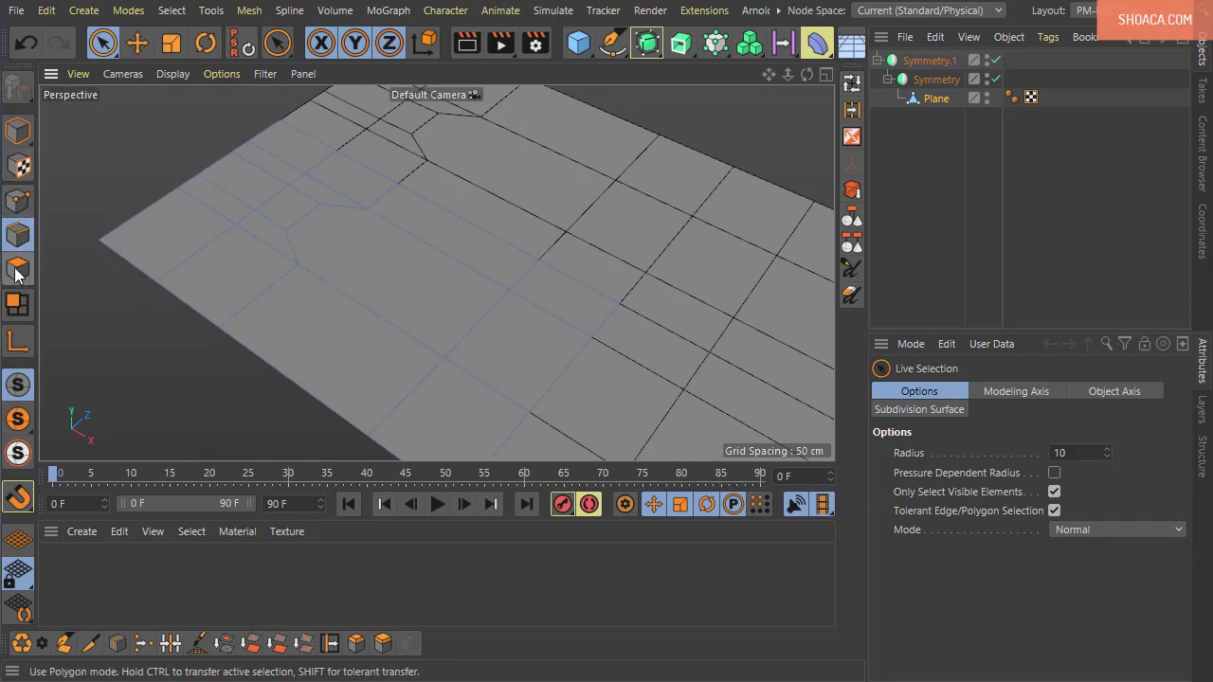
pyautogui.click(16, 273)
pyautogui.click(351, 253)
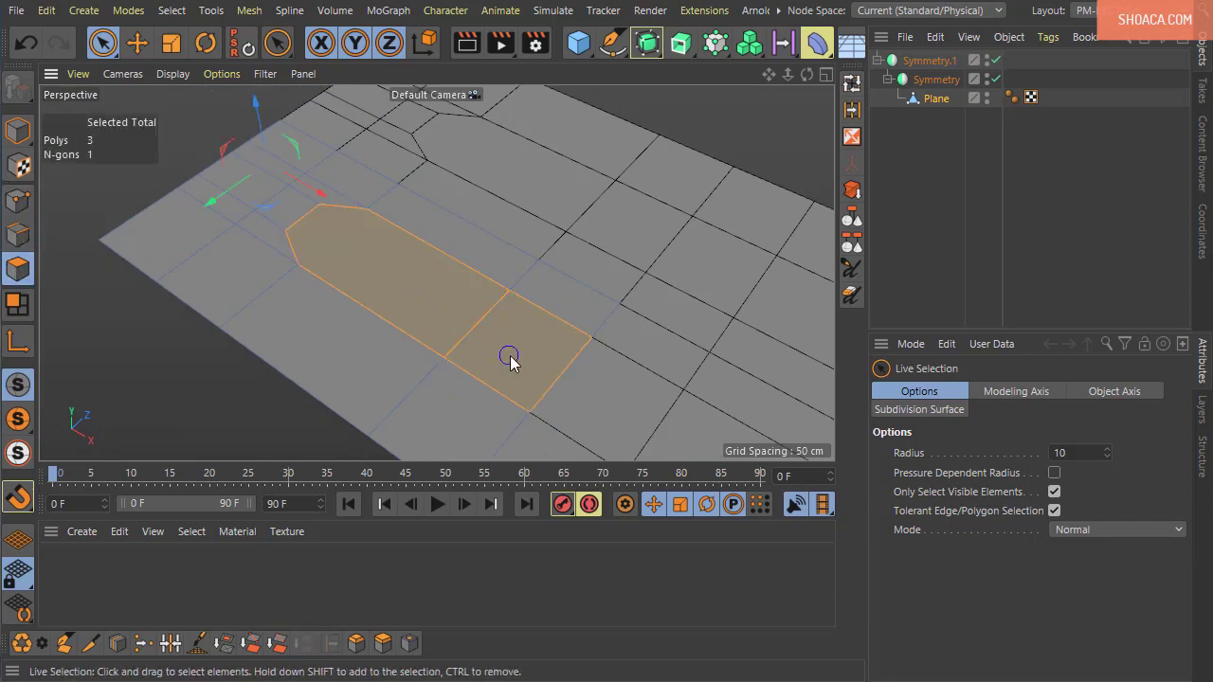
# Step: Extrude Inner the slot polygons by 8.8 cm and zoom in to check the new inner loop
pyautogui.rightClick(370, 262)
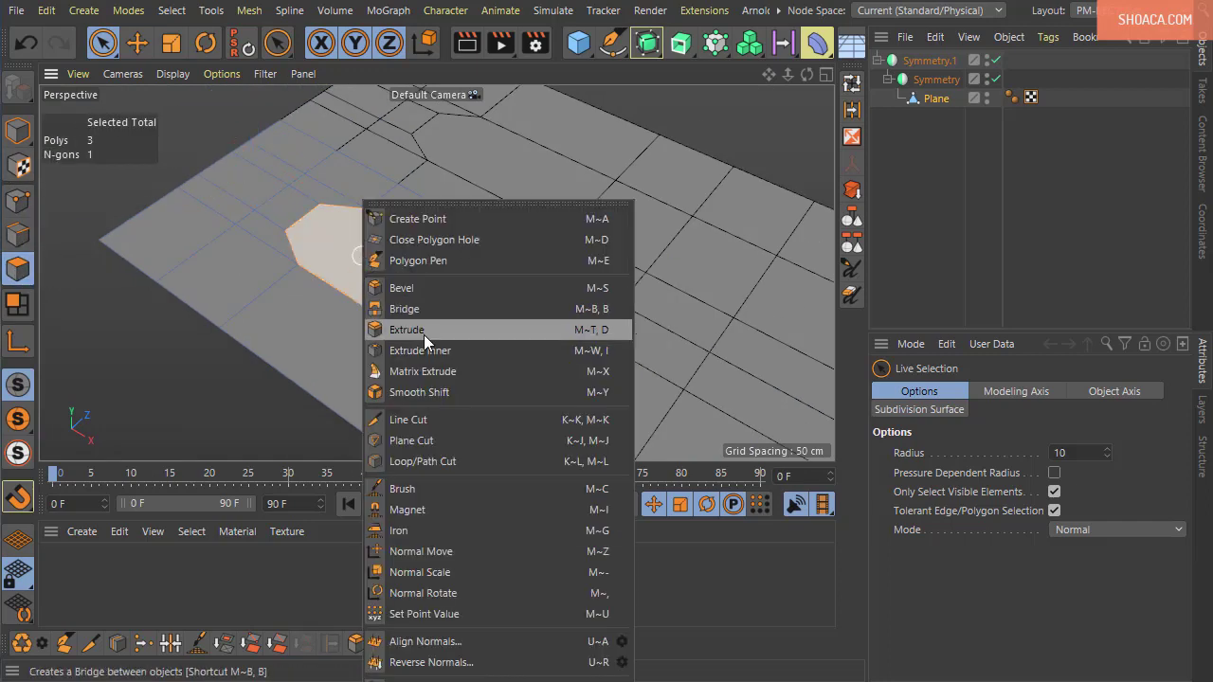
pyautogui.click(427, 352)
pyautogui.moveTo(463, 313); pyautogui.dragTo(512, 312)
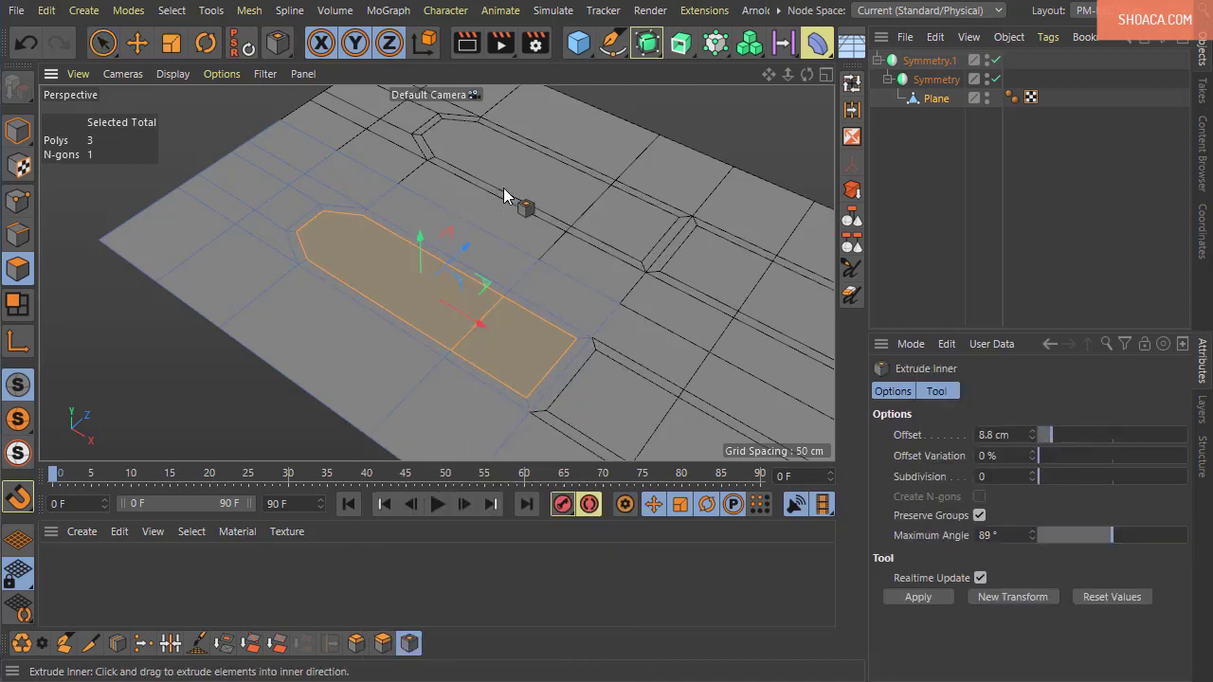
pyautogui.scroll(2, 465, 227)
pyautogui.scroll(2, 407, 243)
pyautogui.scroll(2, 362, 206)
pyautogui.scroll(2, 339, 189)
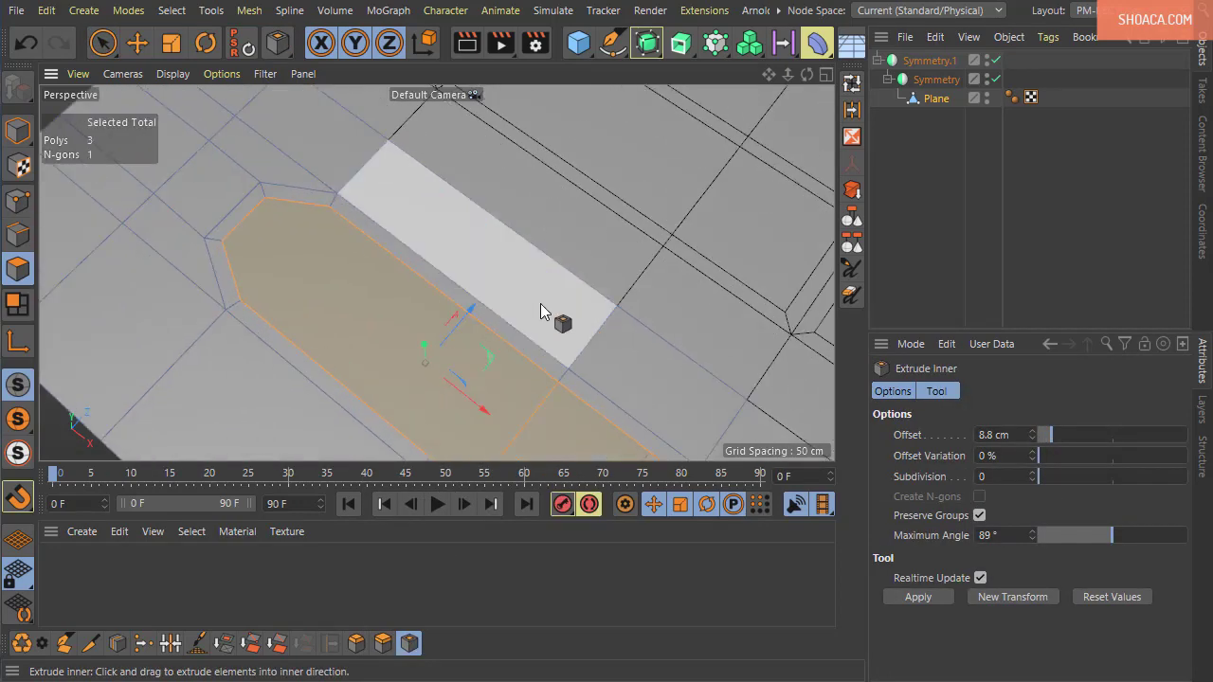
pyautogui.scroll(2, 651, 432)
pyautogui.scroll(2, 628, 263)
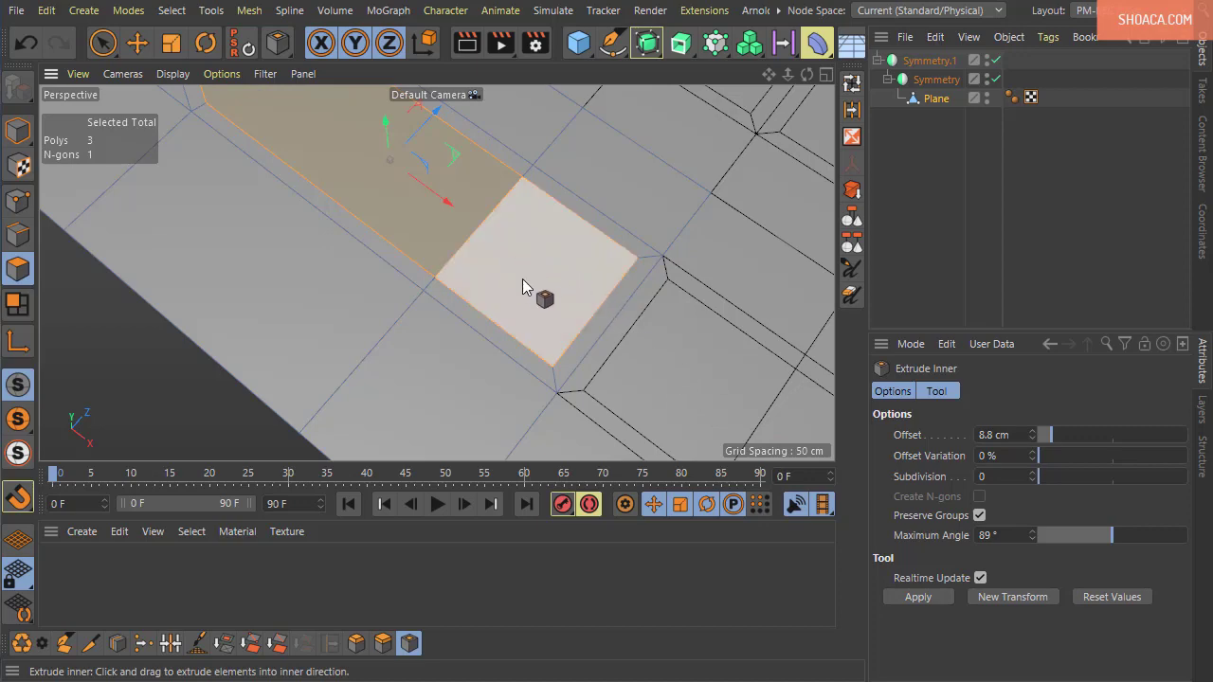
pyautogui.hotkey('ctrl', 'shift', 'z')
pyautogui.hotkey('ctrl', 'shift', 'z')
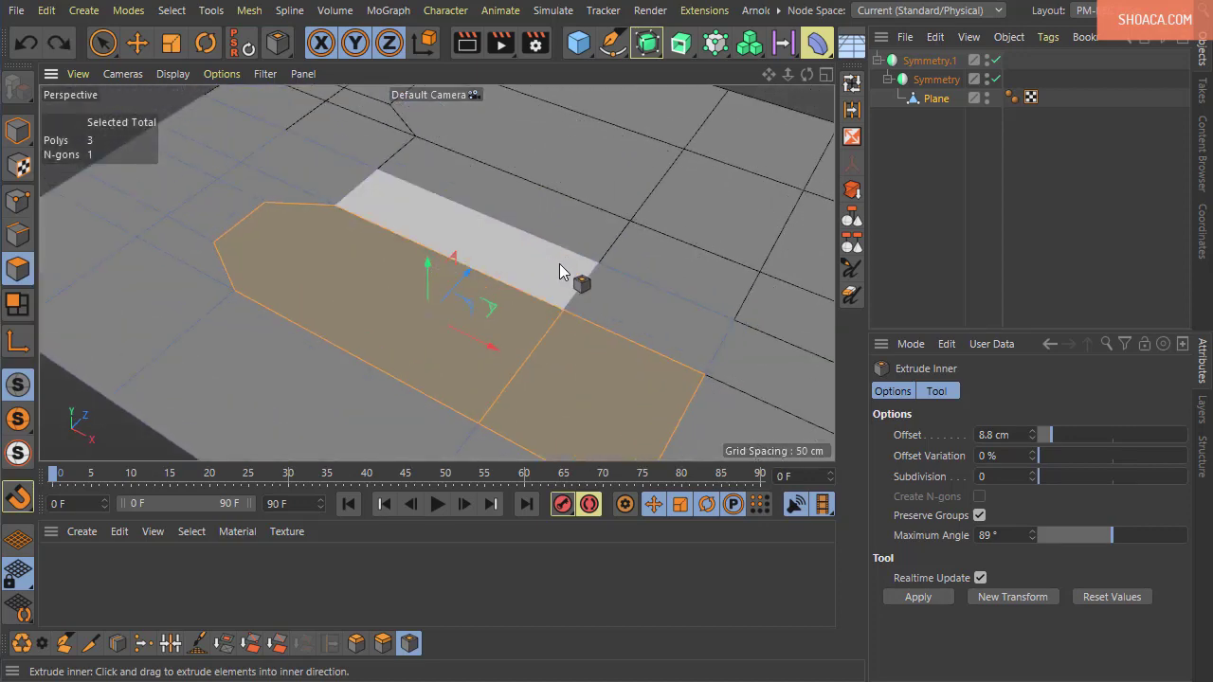
pyautogui.click(17, 233)
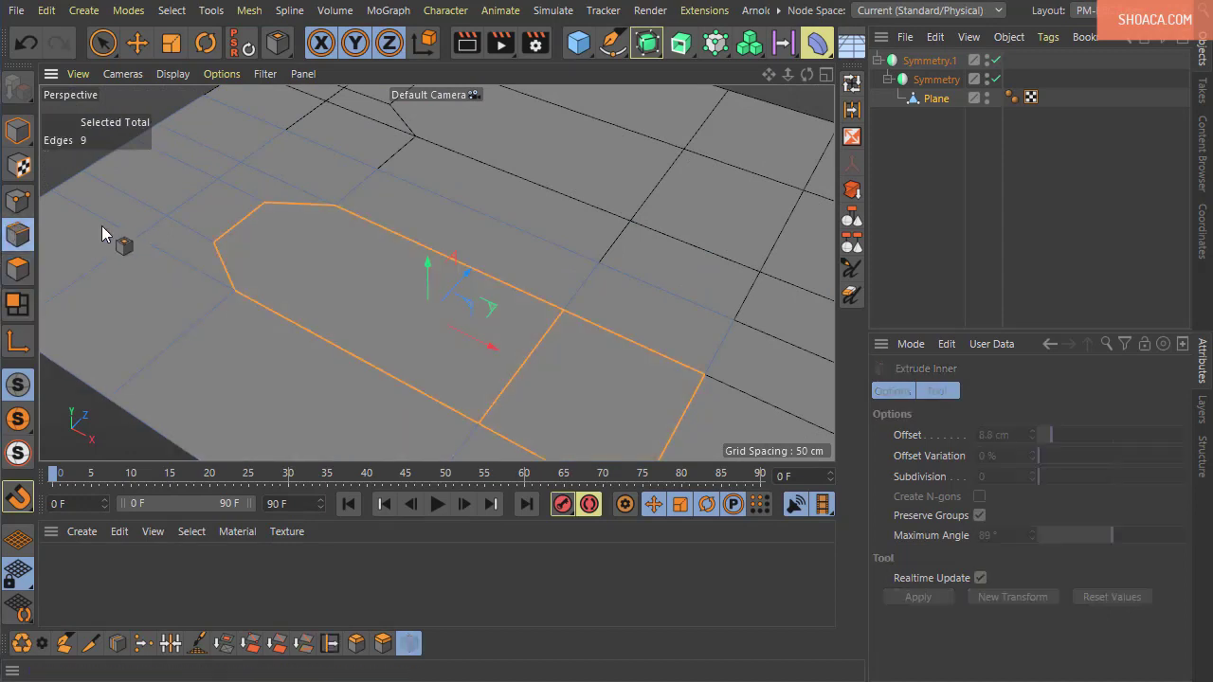
# Step: Return to Edge mode with Live Selection and frame the selected slot outline edges
pyautogui.hotkey('ctrl', 'shift', 'z')
pyautogui.hotkey('ctrl', 'shift', 'z')
pyautogui.hotkey('ctrl', 'shift', 'z')
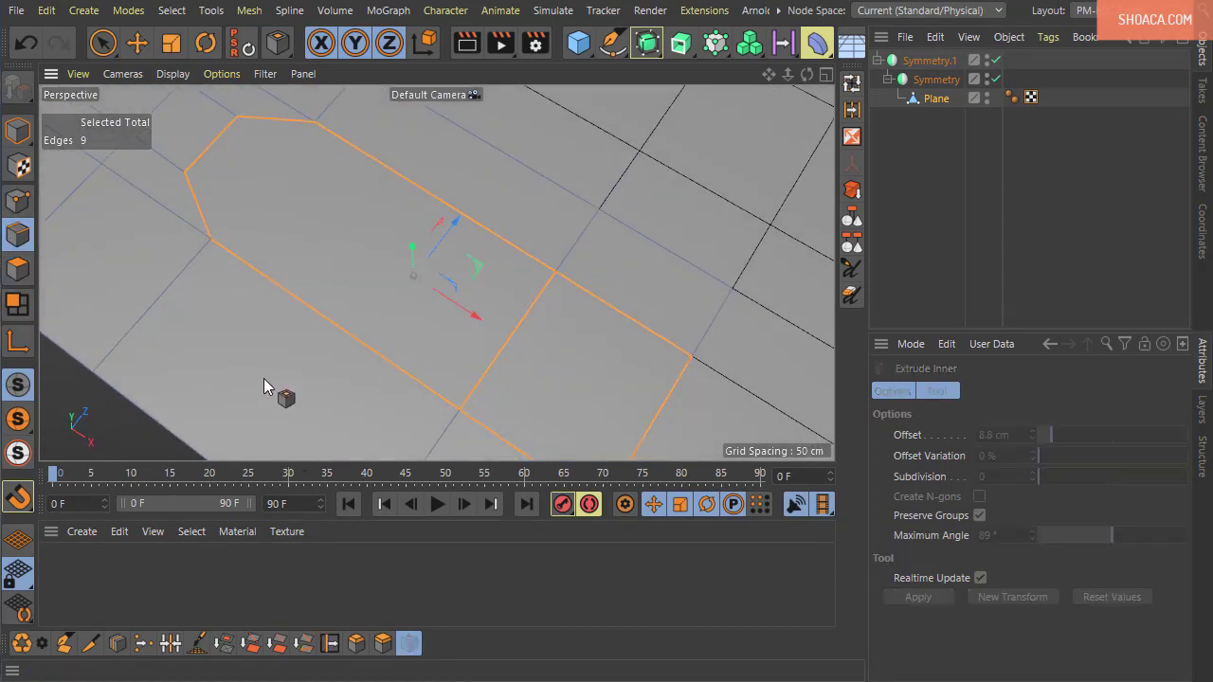
pyautogui.click(23, 275)
pyautogui.click(17, 235)
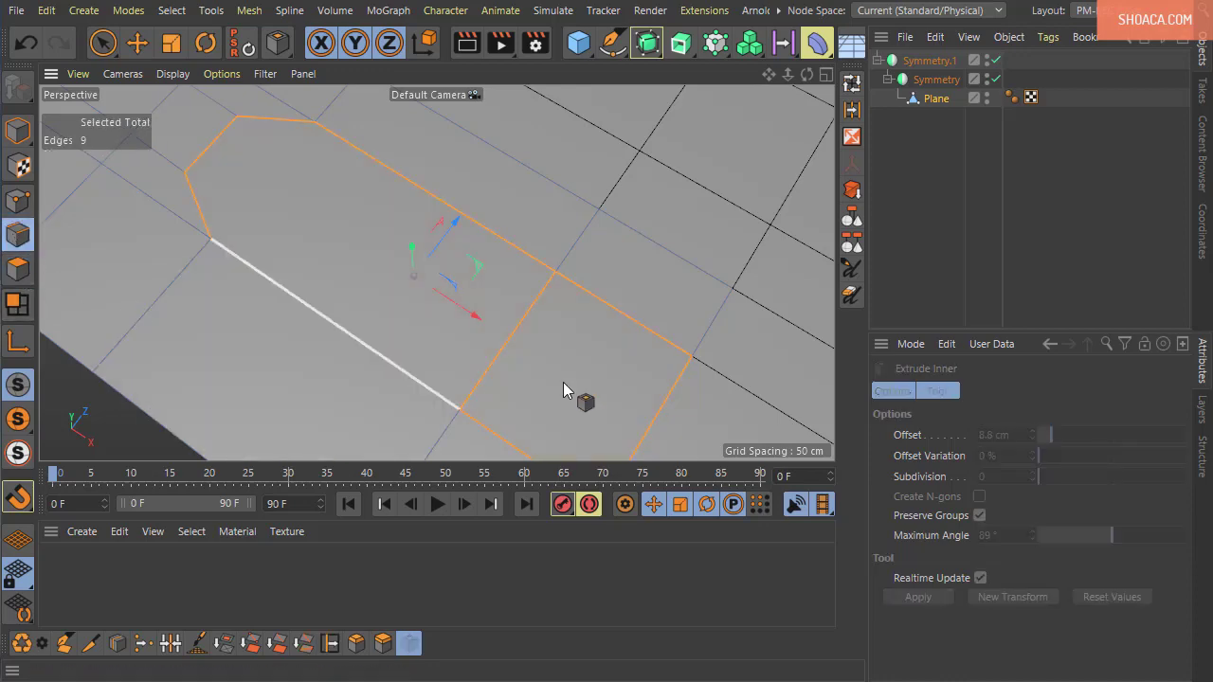
pyautogui.hotkey('ctrl', 'shift', 'z')
pyautogui.hotkey('ctrl', 'shift', 'z')
pyautogui.hotkey('ctrl', 'shift', 'z')
pyautogui.hotkey('ctrl', 'shift', 'z')
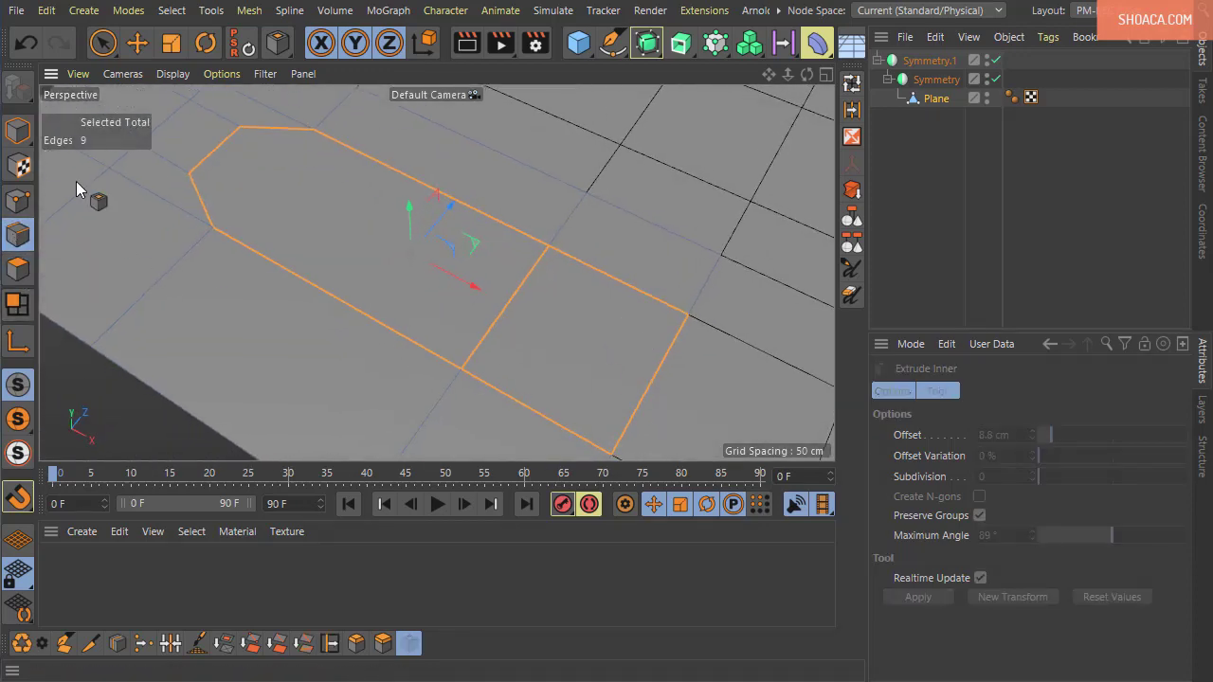
pyautogui.click(102, 42)
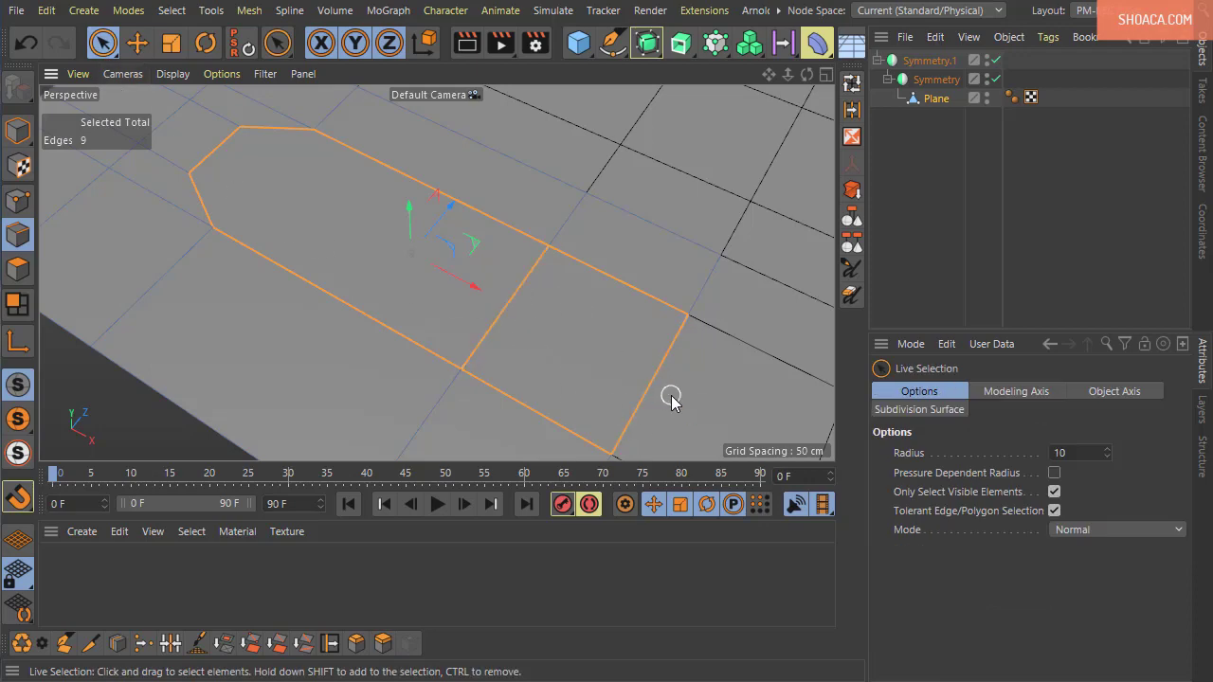
pyautogui.hotkey('ctrl', 'shift', 'z')
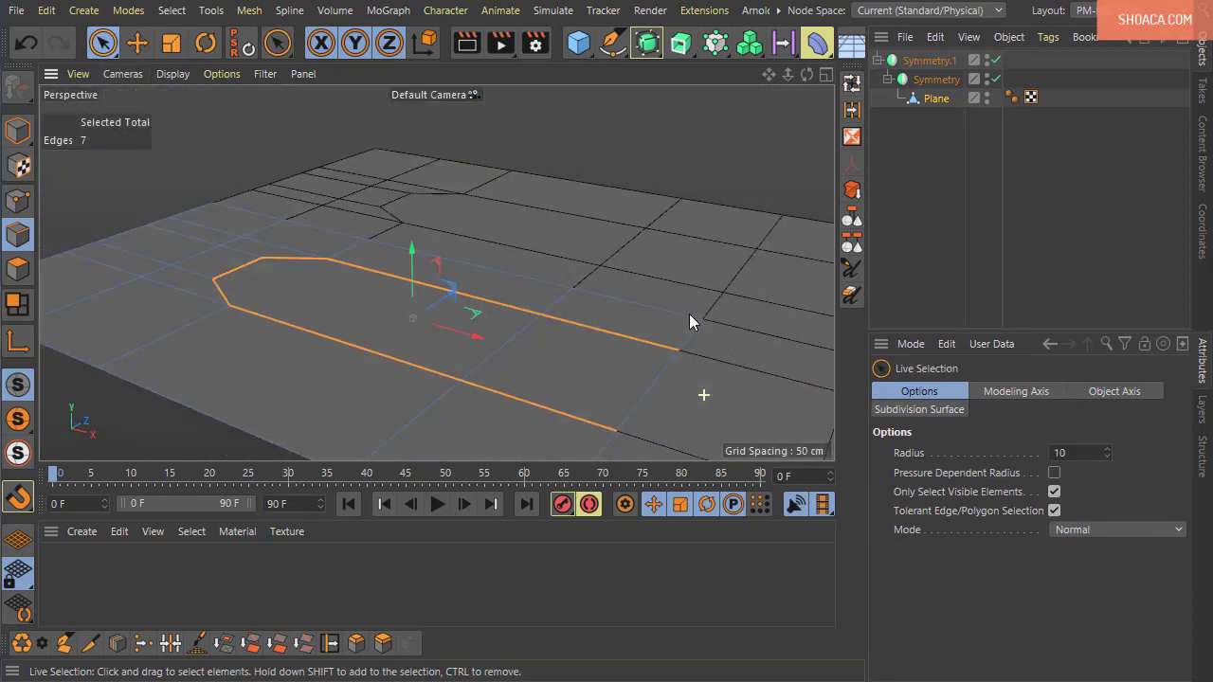
pyautogui.hotkey('ctrl', 'shift', 'z')
pyautogui.hotkey('ctrl', 'shift', 'z')
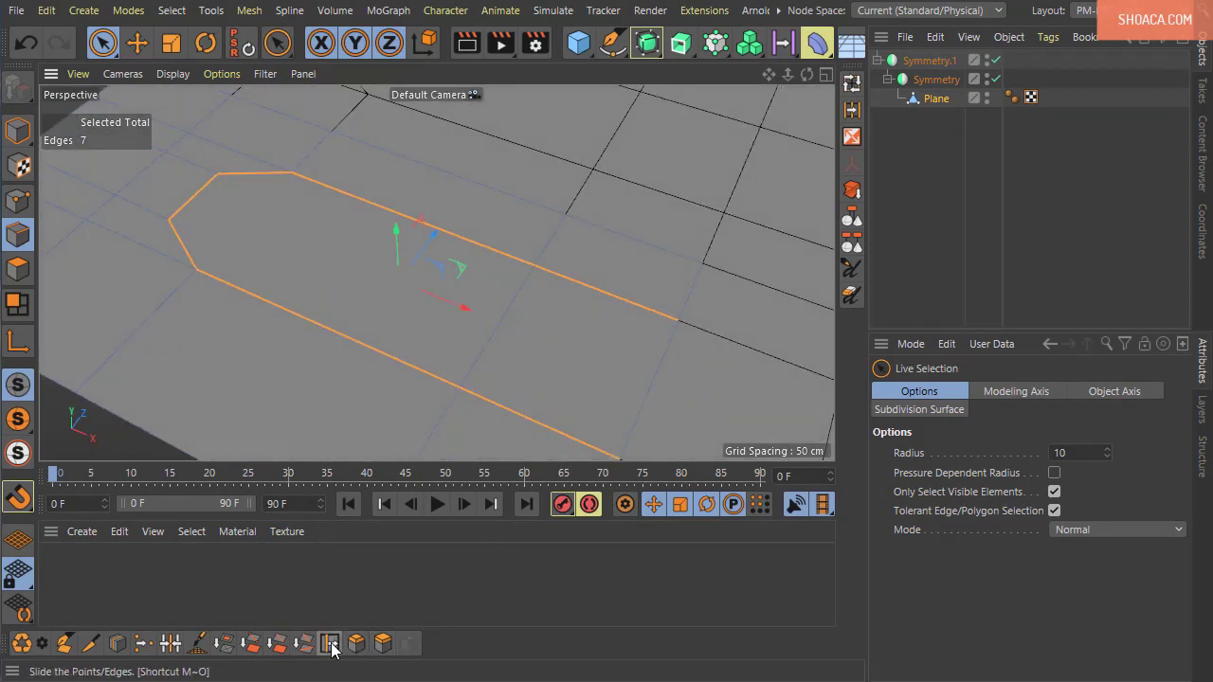
# Step: Slide a copy of the slot outline outward about 12 cm as a new edge loop
pyautogui.click(330, 645)
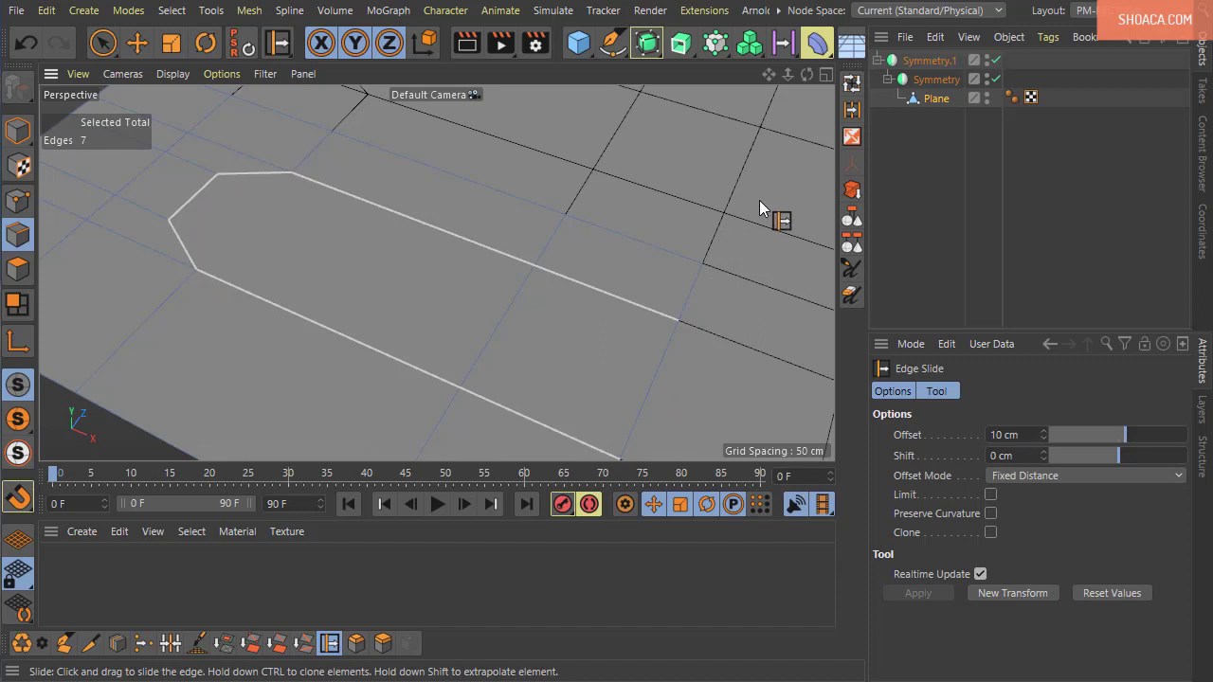
pyautogui.moveTo(761, 201)
pyautogui.mouseDown()
pyautogui.moveTo(772, 216)
pyautogui.moveTo(753, 193)
pyautogui.mouseUp()
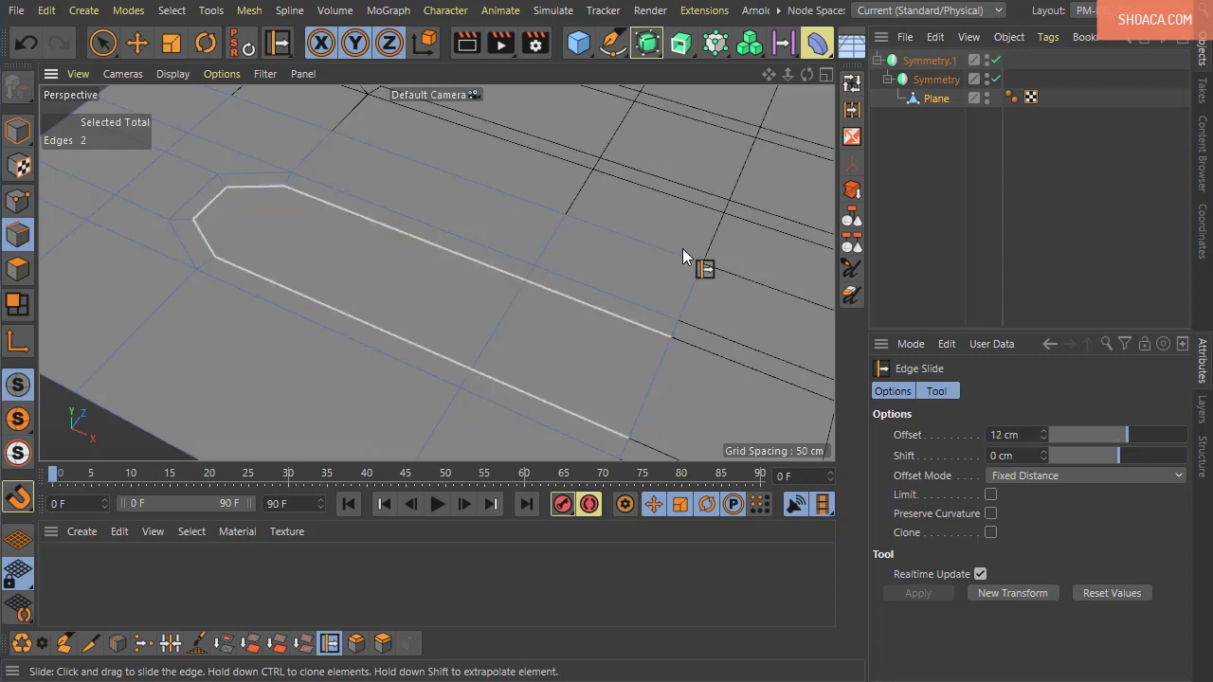
pyautogui.keyDown('alt'); pyautogui.moveTo(682, 248); pyautogui.dragTo(509, 178); pyautogui.keyUp('alt')
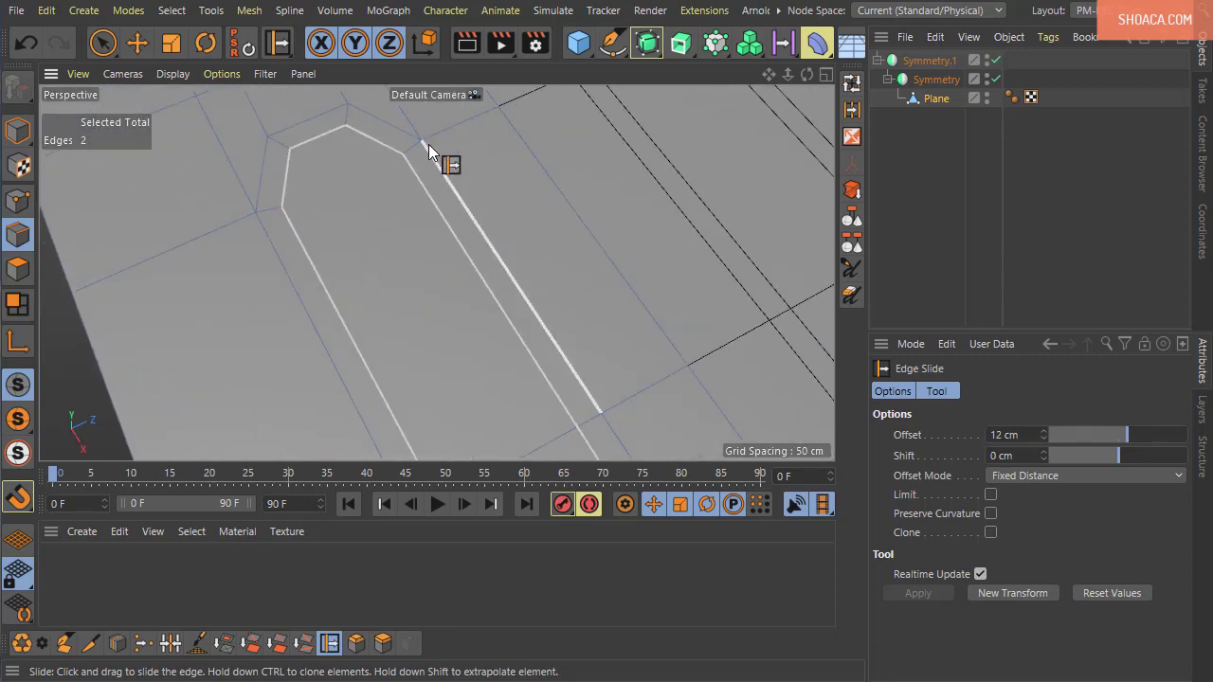
pyautogui.moveTo(540, 340)
pyautogui.keyDown('alt'); pyautogui.mouseDown()
pyautogui.moveTo(502, 208)
pyautogui.moveTo(484, 332)
pyautogui.moveTo(486, 282)
pyautogui.moveTo(536, 257)
pyautogui.moveTo(496, 339)
pyautogui.moveTo(501, 300)
pyautogui.moveTo(479, 360)
pyautogui.moveTo(445, 317)
pyautogui.moveTo(503, 385)
pyautogui.moveTo(480, 333)
pyautogui.moveTo(629, 377)
pyautogui.moveTo(483, 388)
pyautogui.moveTo(474, 312)
pyautogui.moveTo(410, 316)
pyautogui.moveTo(408, 361)
pyautogui.moveTo(554, 368)
pyautogui.mouseUp(); pyautogui.keyUp('alt')
pyautogui.click(103, 43)
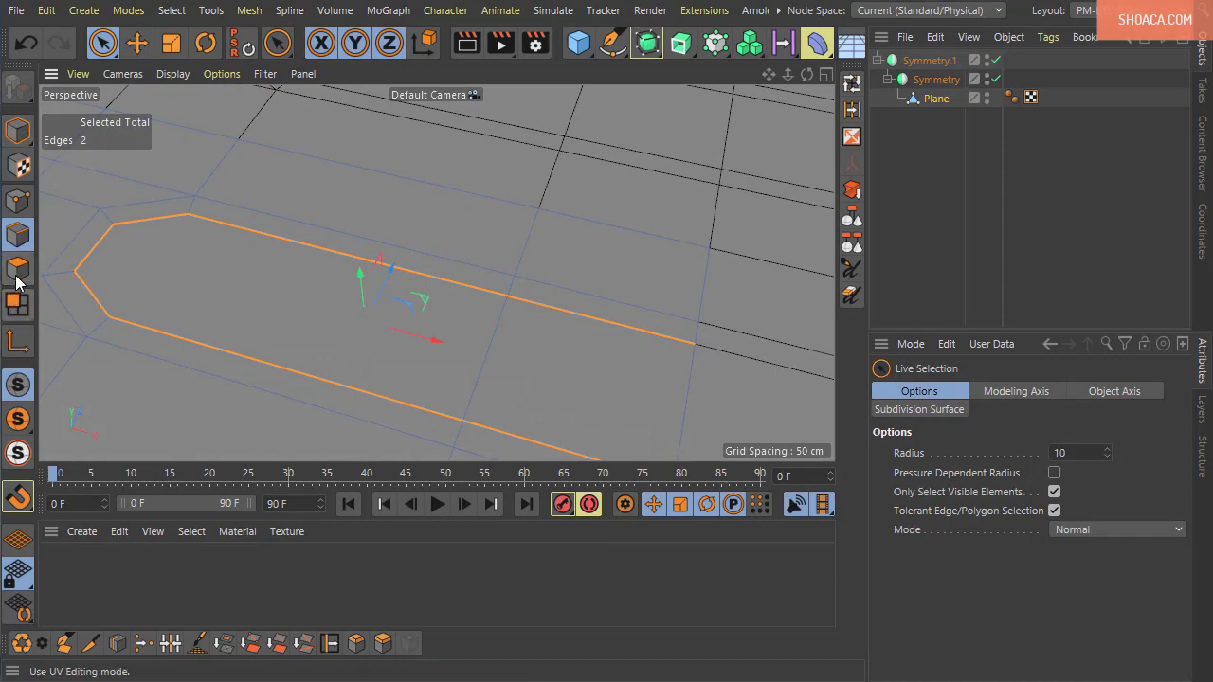
# Step: Select the slot's n-gon and quad polygons, try an upward extrusion, then undo it
pyautogui.click(18, 269)
pyautogui.keyDown('shift'); pyautogui.click(312, 317); pyautogui.keyUp('shift')
pyautogui.moveTo(567, 384)
pyautogui.keyDown('alt'); pyautogui.mouseDown()
pyautogui.moveTo(542, 293)
pyautogui.moveTo(542, 308)
pyautogui.mouseUp(); pyautogui.keyUp('alt')
pyautogui.moveTo(363, 277)
pyautogui.keyDown('ctrl'); pyautogui.mouseDown()
pyautogui.moveTo(378, 348)
pyautogui.moveTo(547, 248)
pyautogui.moveTo(736, 235)
pyautogui.moveTo(375, 296)
pyautogui.mouseUp(); pyautogui.keyUp('ctrl')
pyautogui.moveTo(546, 314)
pyautogui.keyDown('alt'); pyautogui.mouseDown()
pyautogui.moveTo(605, 253)
pyautogui.moveTo(602, 314)
pyautogui.moveTo(310, 333)
pyautogui.moveTo(527, 352)
pyautogui.mouseUp(); pyautogui.keyUp('alt')
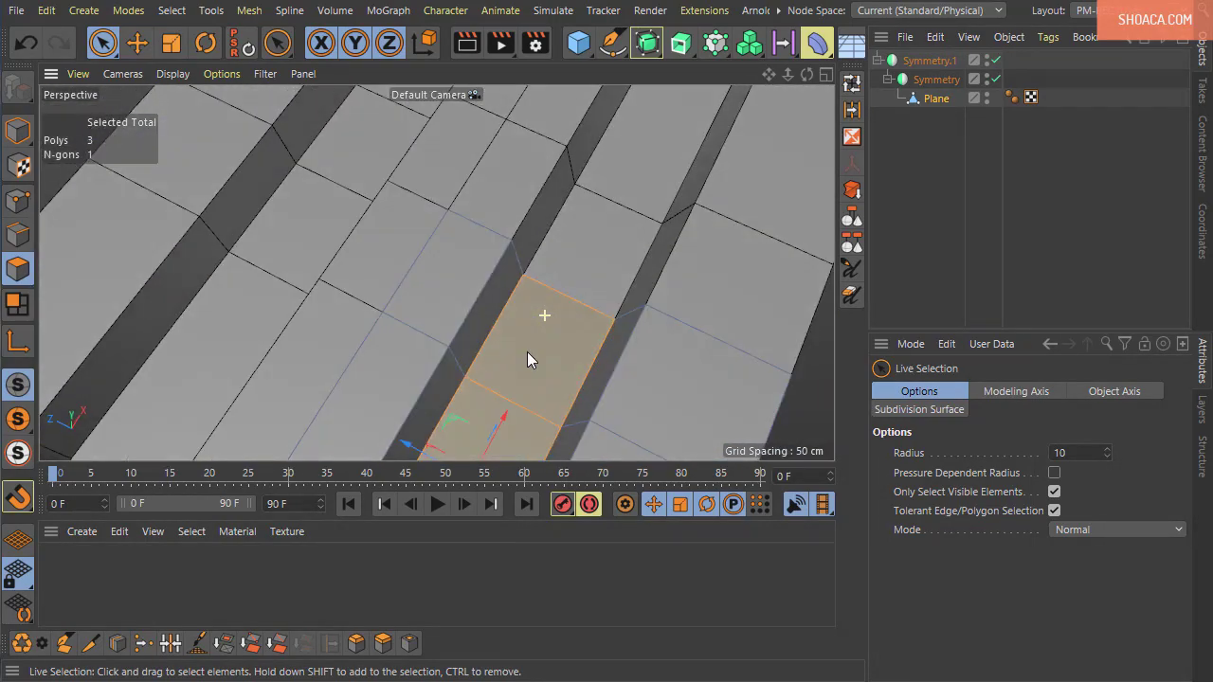
pyautogui.moveTo(601, 317)
pyautogui.keyDown('alt'); pyautogui.mouseDown()
pyautogui.moveTo(496, 222)
pyautogui.moveTo(346, 201)
pyautogui.moveTo(476, 204)
pyautogui.moveTo(411, 322)
pyautogui.moveTo(411, 384)
pyautogui.moveTo(300, 317)
pyautogui.moveTo(216, 213)
pyautogui.mouseUp(); pyautogui.keyUp('alt')
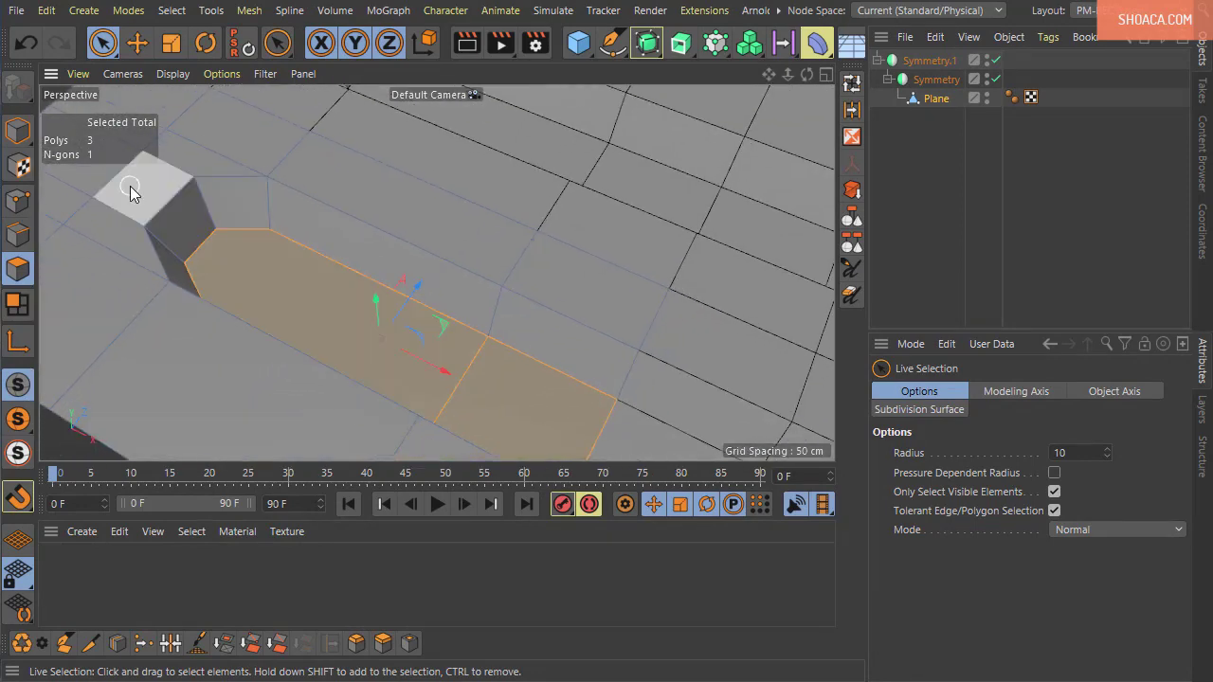
pyautogui.moveTo(112, 214)
pyautogui.keyDown('alt'); pyautogui.mouseDown()
pyautogui.moveTo(347, 302)
pyautogui.moveTo(317, 376)
pyautogui.mouseUp(); pyautogui.keyUp('alt')
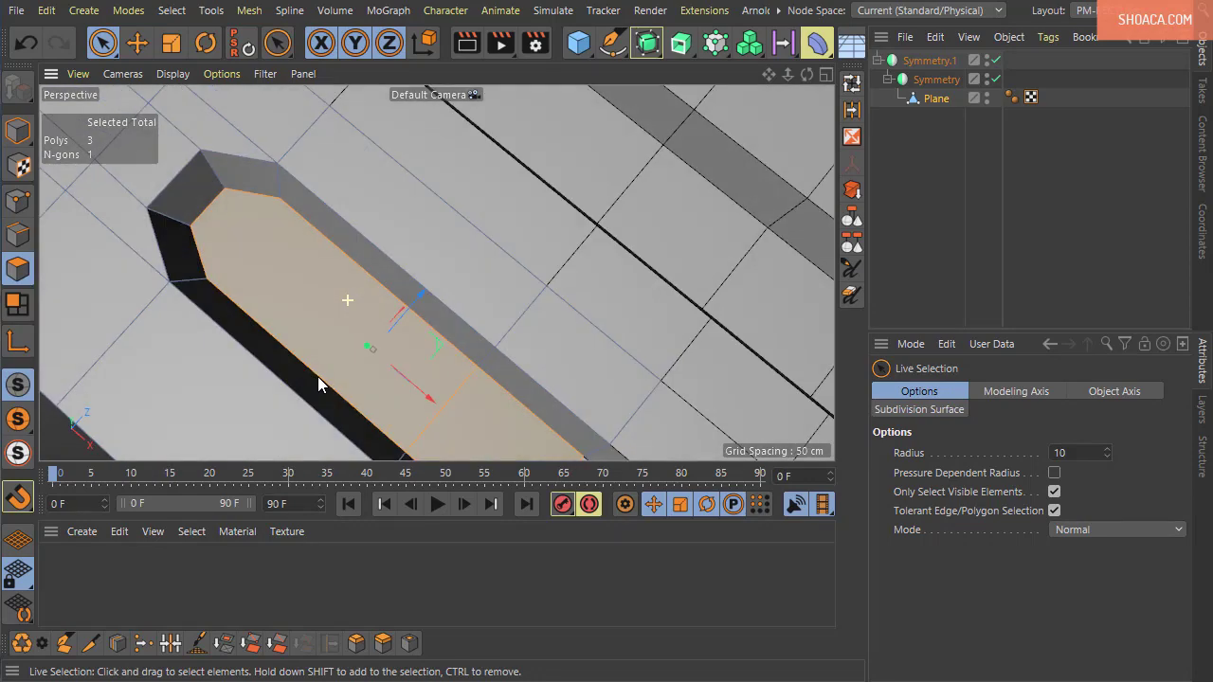
pyautogui.hotkey('ctrl', 'z')
pyautogui.hotkey('ctrl', 'z')
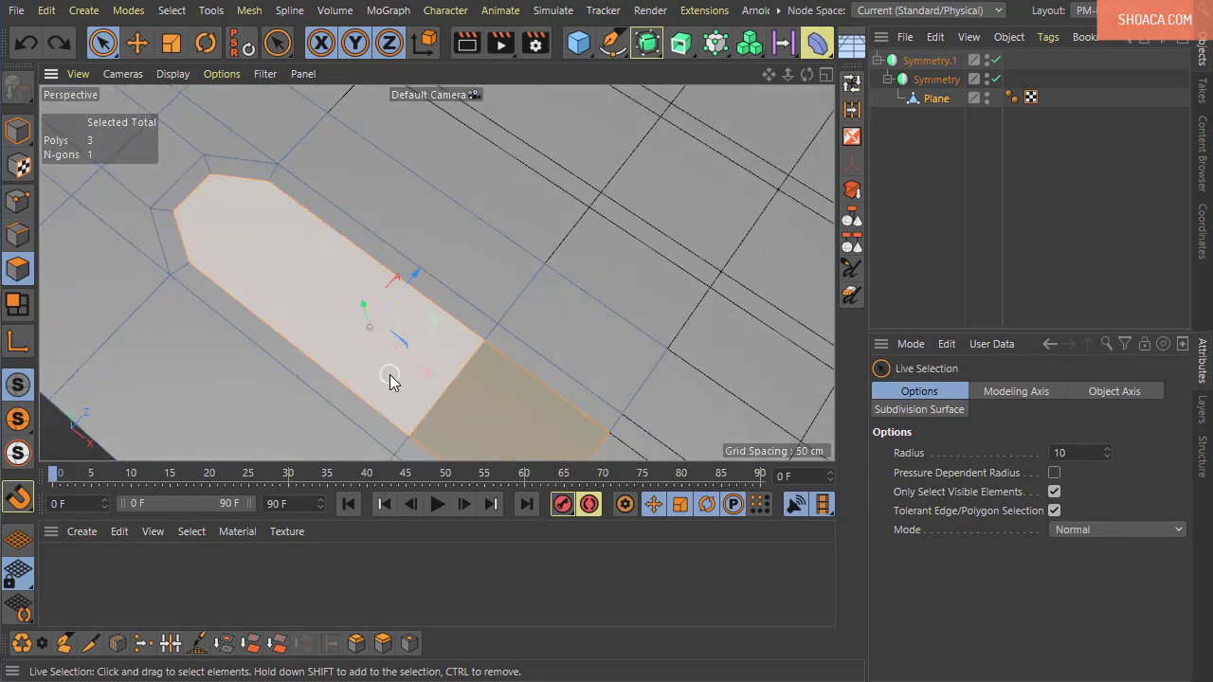
# Step: Extrude the slot polygons down into the plate, forming a recessed trench with side walls
pyautogui.moveTo(389, 374)
pyautogui.keyDown('alt'); pyautogui.mouseDown()
pyautogui.moveTo(392, 330)
pyautogui.moveTo(313, 322)
pyautogui.moveTo(327, 388)
pyautogui.moveTo(360, 289)
pyautogui.moveTo(369, 340)
pyautogui.moveTo(338, 263)
pyautogui.moveTo(457, 193)
pyautogui.moveTo(468, 257)
pyautogui.moveTo(619, 268)
pyautogui.moveTo(631, 246)
pyautogui.moveTo(598, 254)
pyautogui.moveTo(691, 355)
pyautogui.moveTo(455, 291)
pyautogui.moveTo(574, 346)
pyautogui.moveTo(623, 319)
pyautogui.moveTo(522, 365)
pyautogui.moveTo(330, 400)
pyautogui.moveTo(414, 265)
pyautogui.moveTo(425, 347)
pyautogui.moveTo(446, 293)
pyautogui.moveTo(391, 246)
pyautogui.mouseUp(); pyautogui.keyUp('alt')
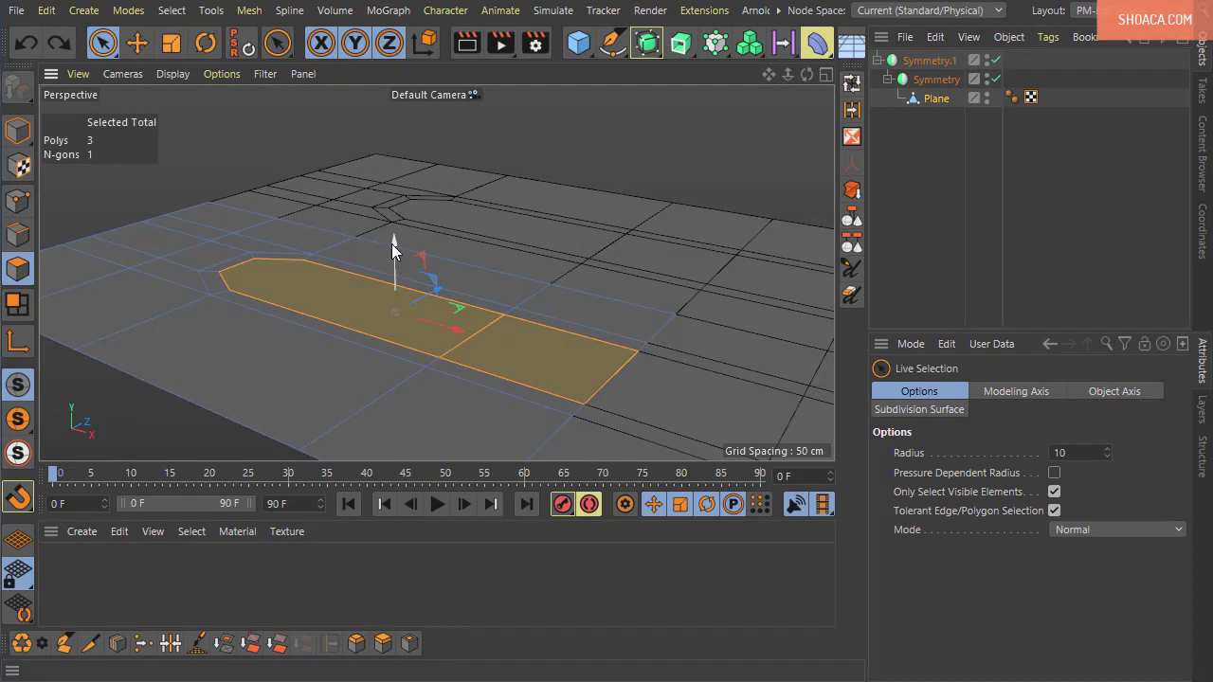
pyautogui.moveTo(392, 244); pyautogui.dragTo(394, 295)
pyautogui.hotkey('ctrl', 'z')
pyautogui.moveTo(283, 400)
pyautogui.keyDown('alt'); pyautogui.mouseDown()
pyautogui.moveTo(324, 450)
pyautogui.moveTo(376, 379)
pyautogui.moveTo(306, 381)
pyautogui.moveTo(428, 402)
pyautogui.moveTo(527, 267)
pyautogui.moveTo(502, 309)
pyautogui.moveTo(397, 311)
pyautogui.moveTo(403, 378)
pyautogui.mouseUp(); pyautogui.keyUp('alt')
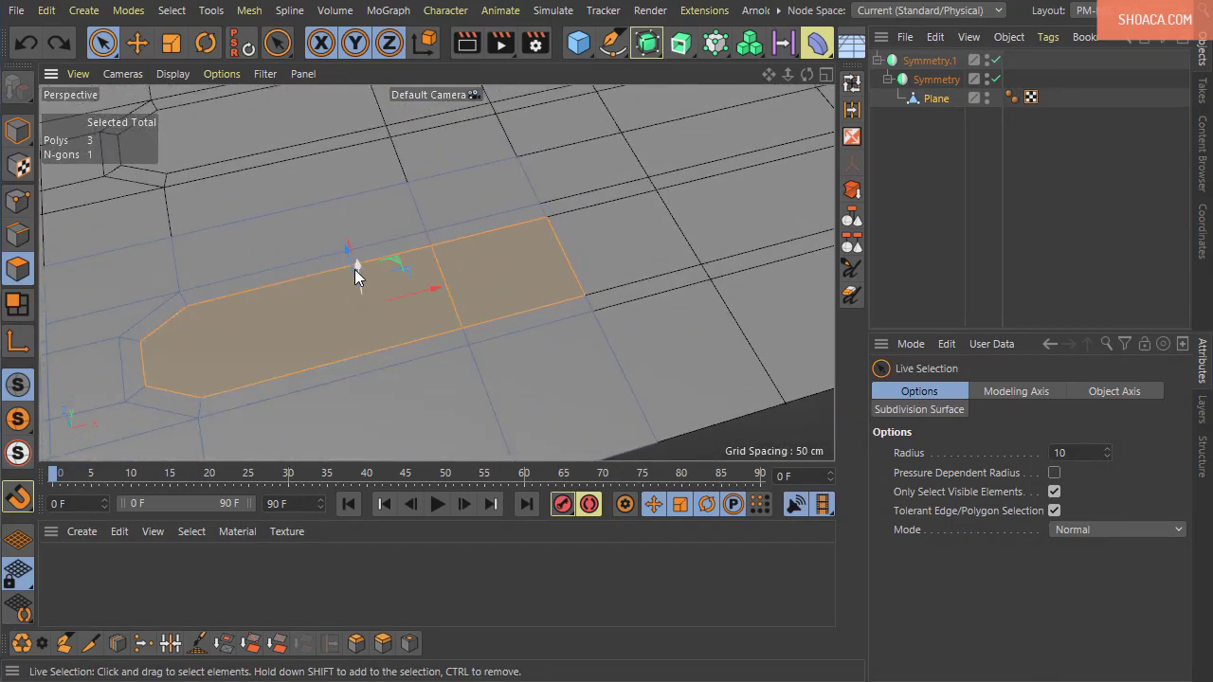
pyautogui.keyDown('ctrl'); pyautogui.moveTo(355, 268); pyautogui.dragTo(364, 305); pyautogui.keyUp('ctrl')
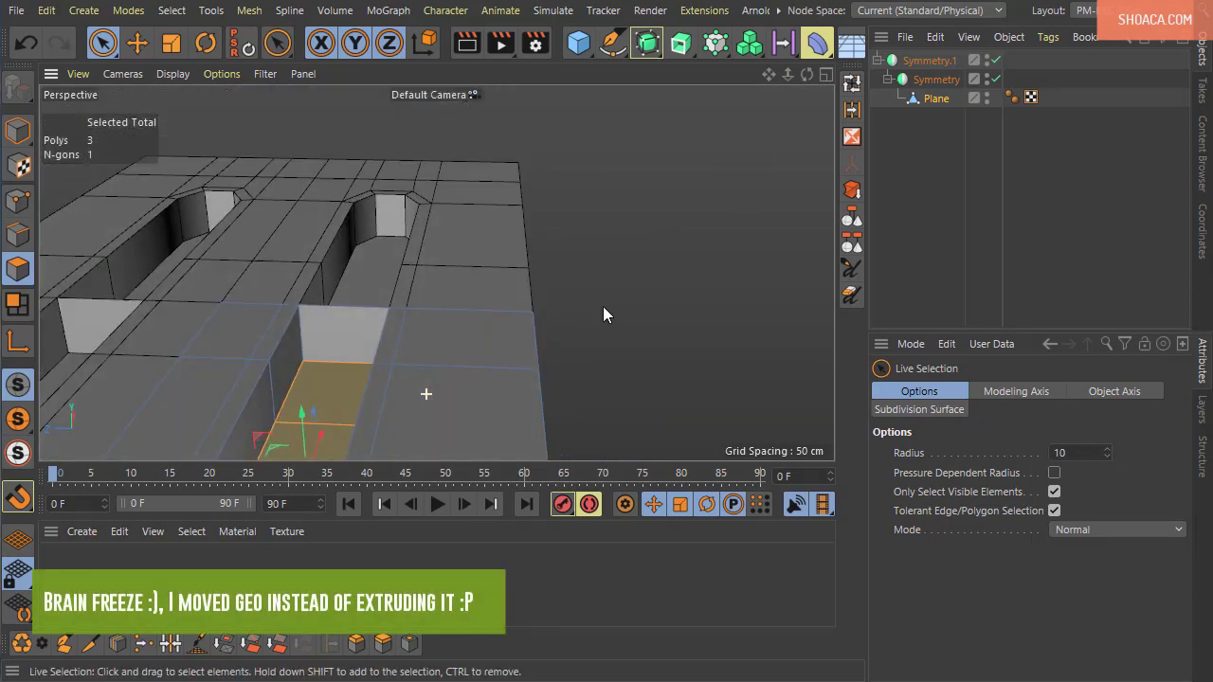
pyautogui.click(361, 337)
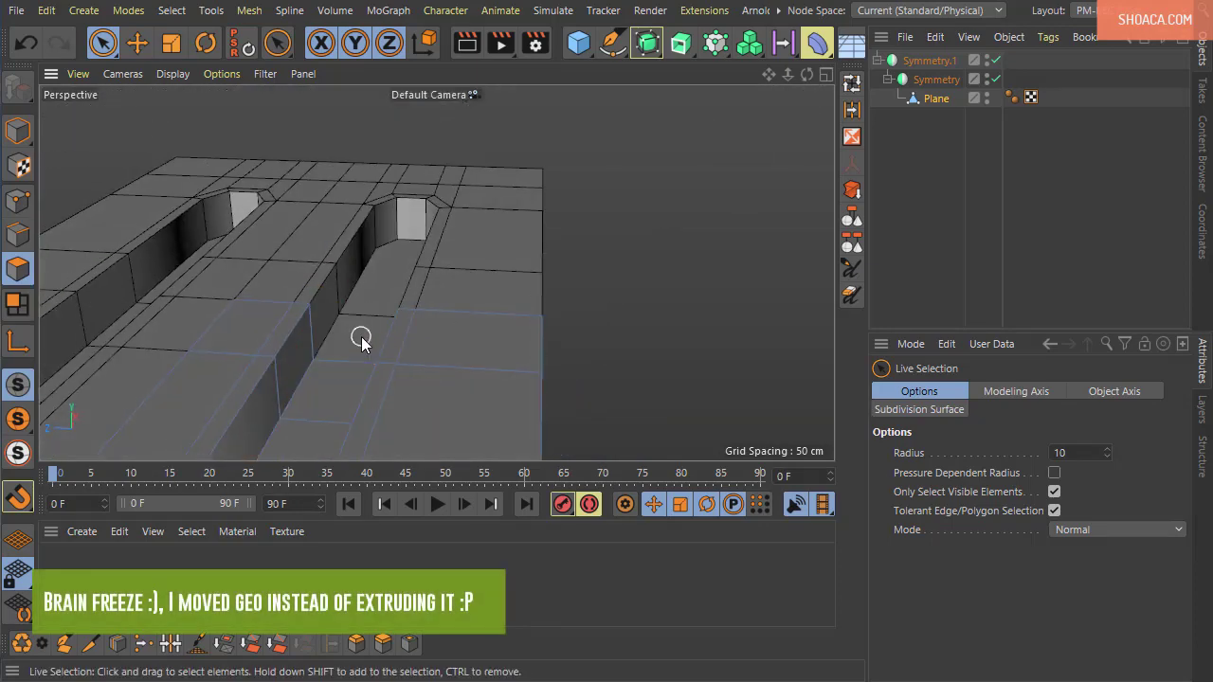
pyautogui.scroll(5, 450, 332)
pyautogui.scroll(3, 423, 390)
pyautogui.moveTo(360, 406)
pyautogui.keyDown('alt'); pyautogui.mouseDown()
pyautogui.moveTo(325, 379)
pyautogui.moveTo(300, 317)
pyautogui.moveTo(329, 308)
pyautogui.mouseUp(); pyautogui.keyUp('alt')
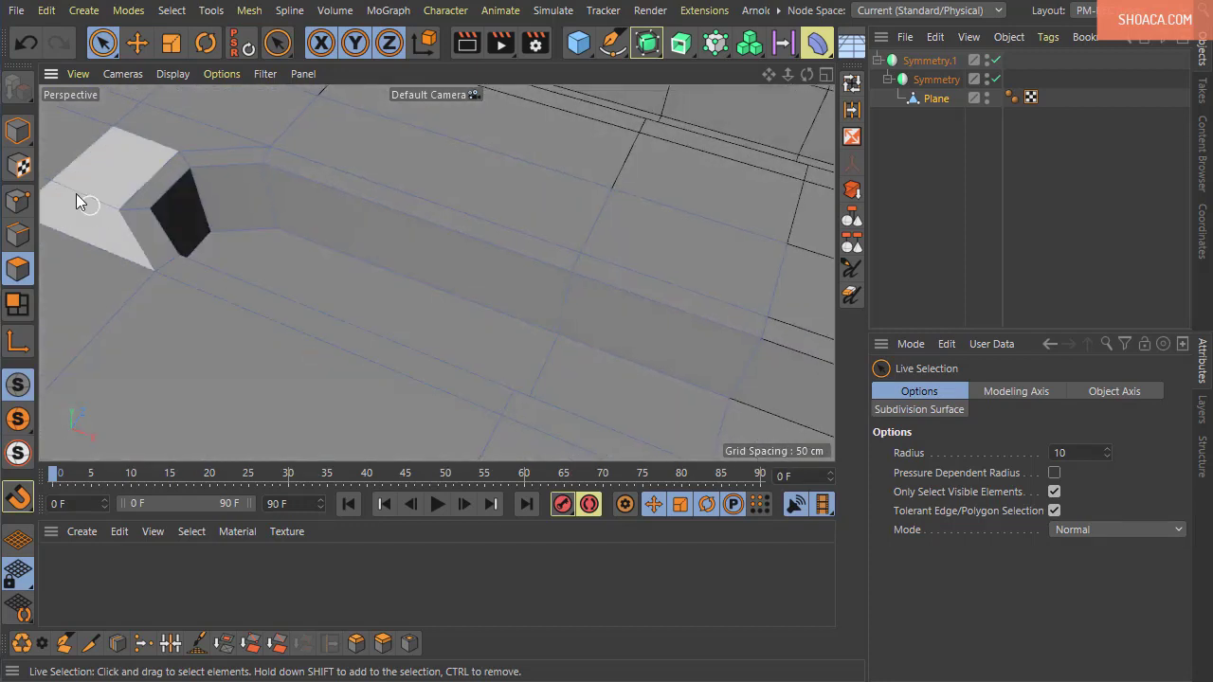
pyautogui.click(26, 244)
# Step: Select the trench's rim and floor edges around the recessed slot
pyautogui.press('e')
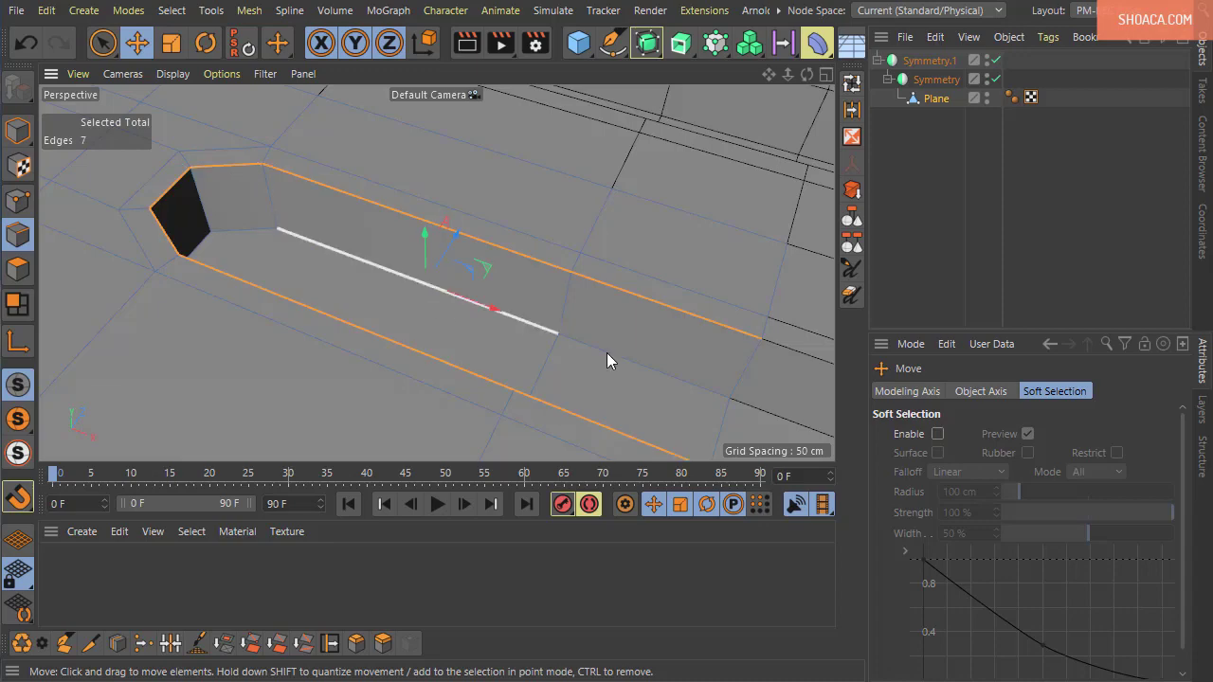
pyautogui.moveTo(606, 353)
pyautogui.keyDown('alt'); pyautogui.mouseDown()
pyautogui.moveTo(594, 339)
pyautogui.moveTo(580, 347)
pyautogui.mouseUp(); pyautogui.keyUp('alt')
pyautogui.keyDown('shift'); pyautogui.click(574, 332); pyautogui.keyUp('shift')
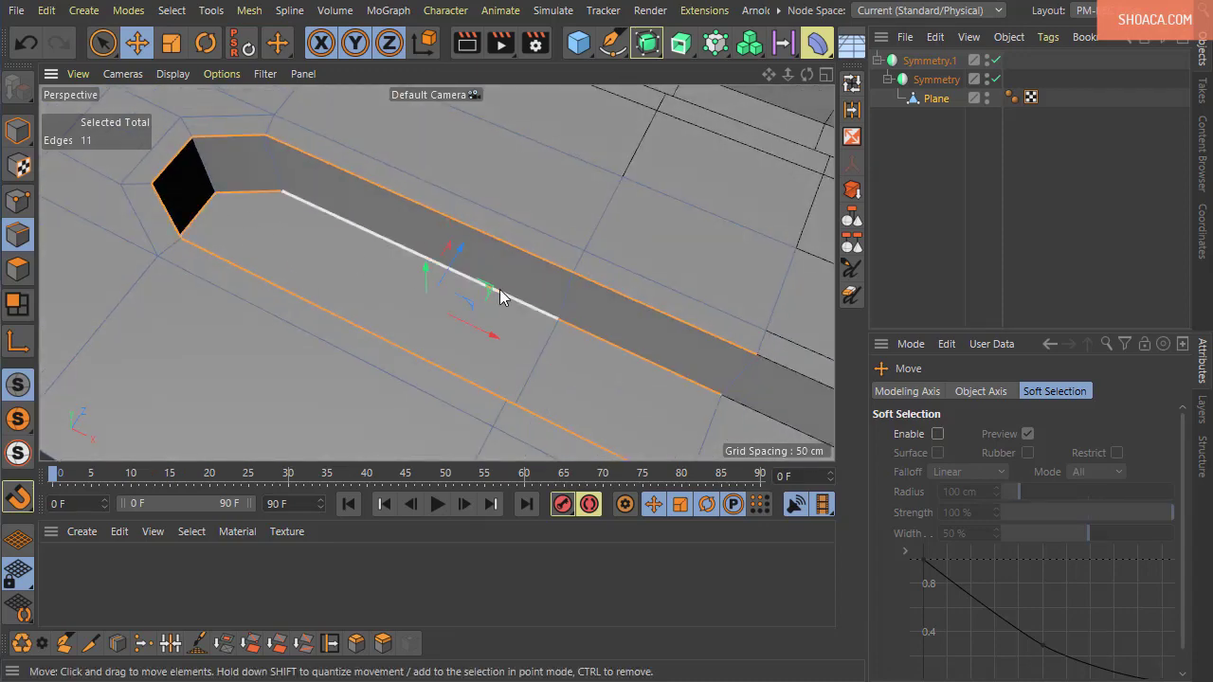
pyautogui.moveTo(500, 289)
pyautogui.keyDown('alt'); pyautogui.mouseDown()
pyautogui.moveTo(289, 276)
pyautogui.moveTo(339, 306)
pyautogui.moveTo(306, 325)
pyautogui.moveTo(328, 244)
pyautogui.moveTo(412, 208)
pyautogui.mouseUp(); pyautogui.keyUp('alt')
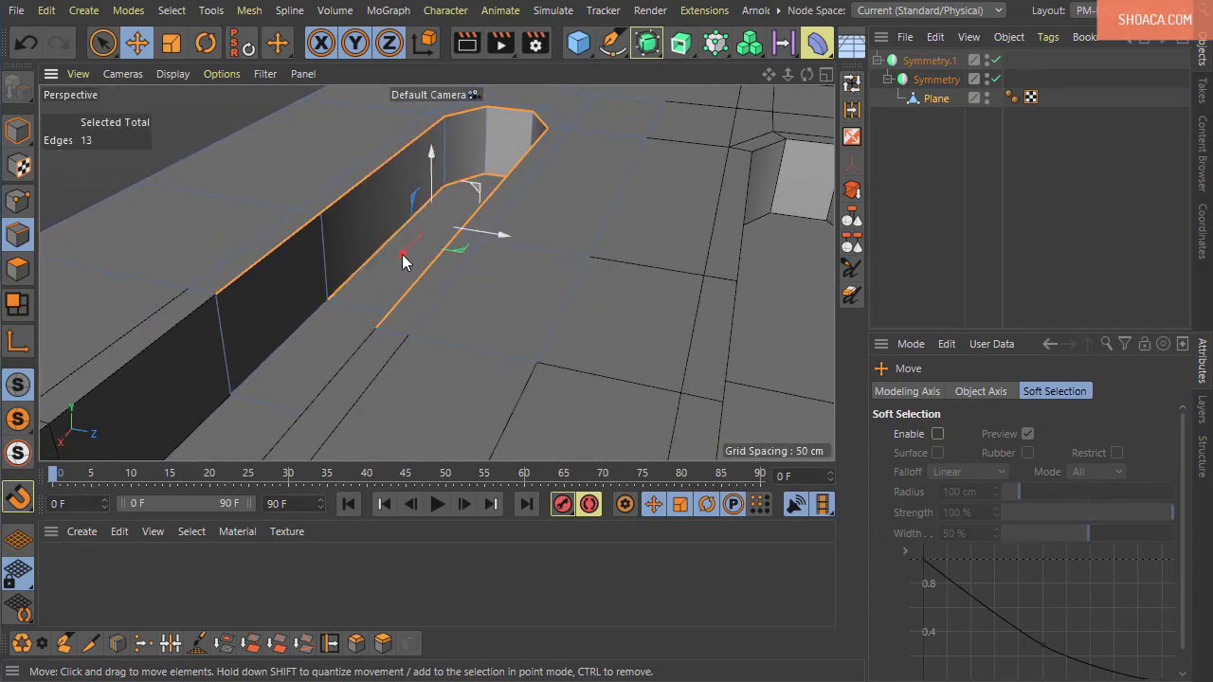
pyautogui.keyDown('shift'); pyautogui.click(311, 310); pyautogui.keyUp('shift')
pyautogui.moveTo(484, 280)
pyautogui.keyDown('alt'); pyautogui.mouseDown()
pyautogui.moveTo(353, 266)
pyautogui.moveTo(497, 243)
pyautogui.moveTo(463, 206)
pyautogui.moveTo(481, 378)
pyautogui.moveTo(531, 392)
pyautogui.moveTo(568, 376)
pyautogui.moveTo(565, 434)
pyautogui.moveTo(559, 333)
pyautogui.moveTo(488, 367)
pyautogui.mouseUp(); pyautogui.keyUp('alt')
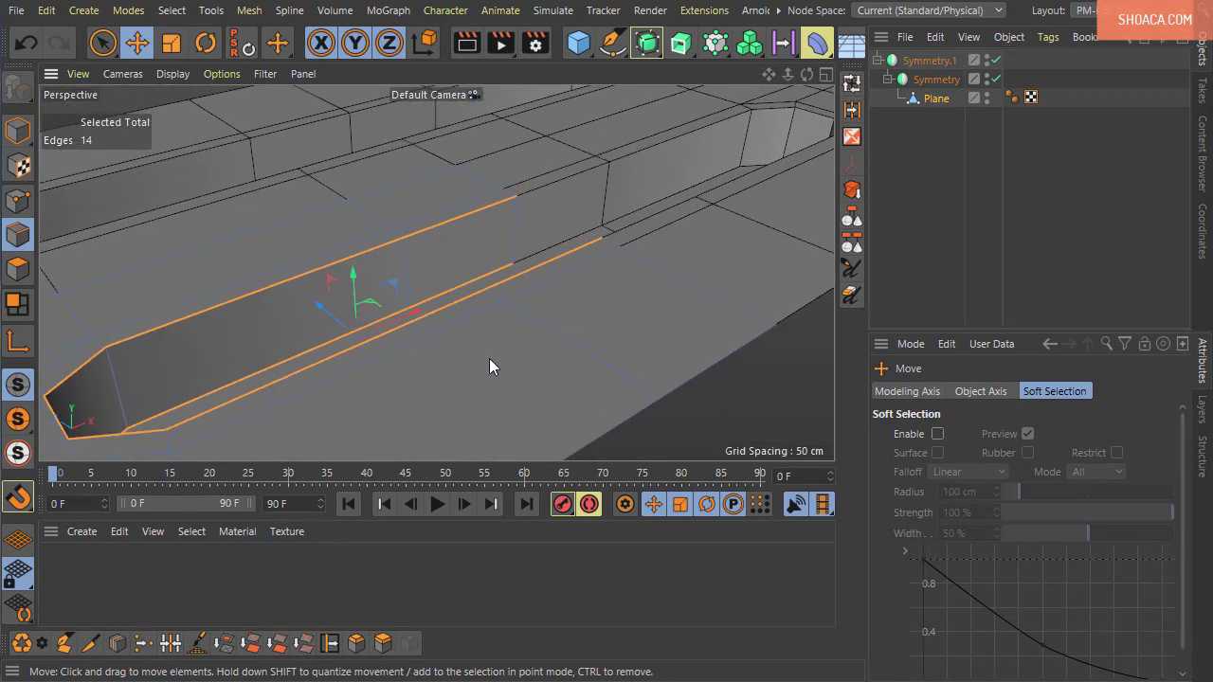
# Step: Bevel the selected trench edges in Solid mode with a 3 cm offset
pyautogui.click(356, 643)
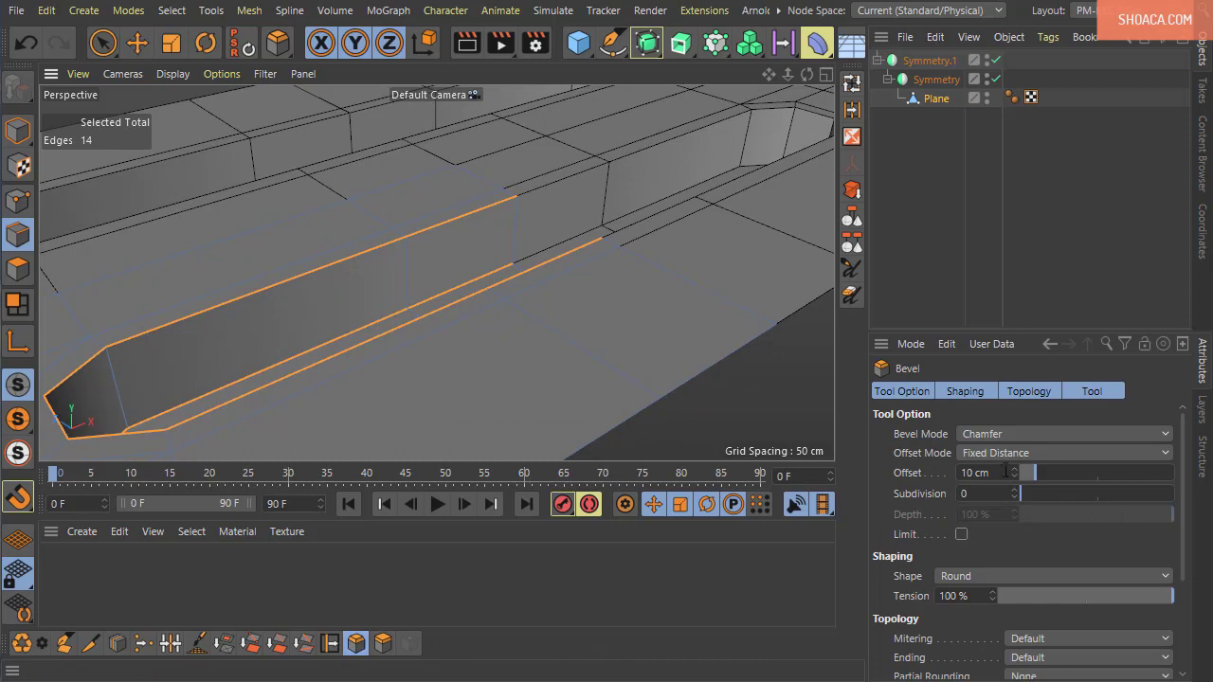
pyautogui.click(996, 434)
pyautogui.click(996, 472)
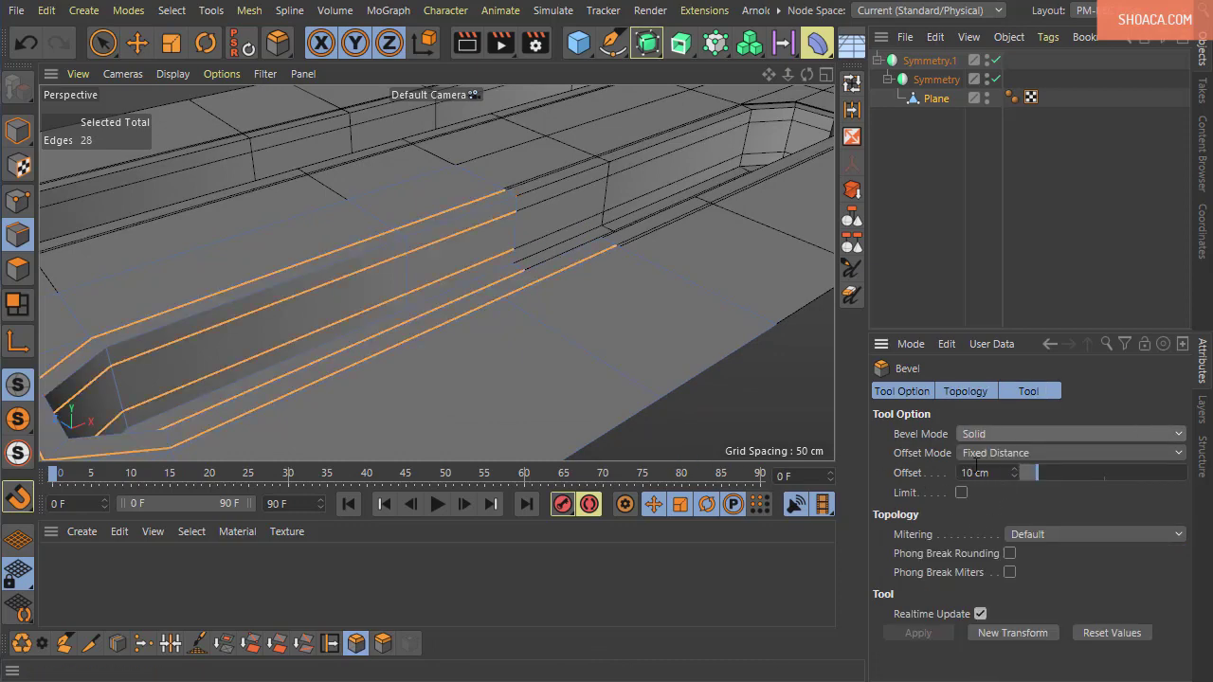
pyautogui.moveTo(1012, 476); pyautogui.dragTo(1011, 484)
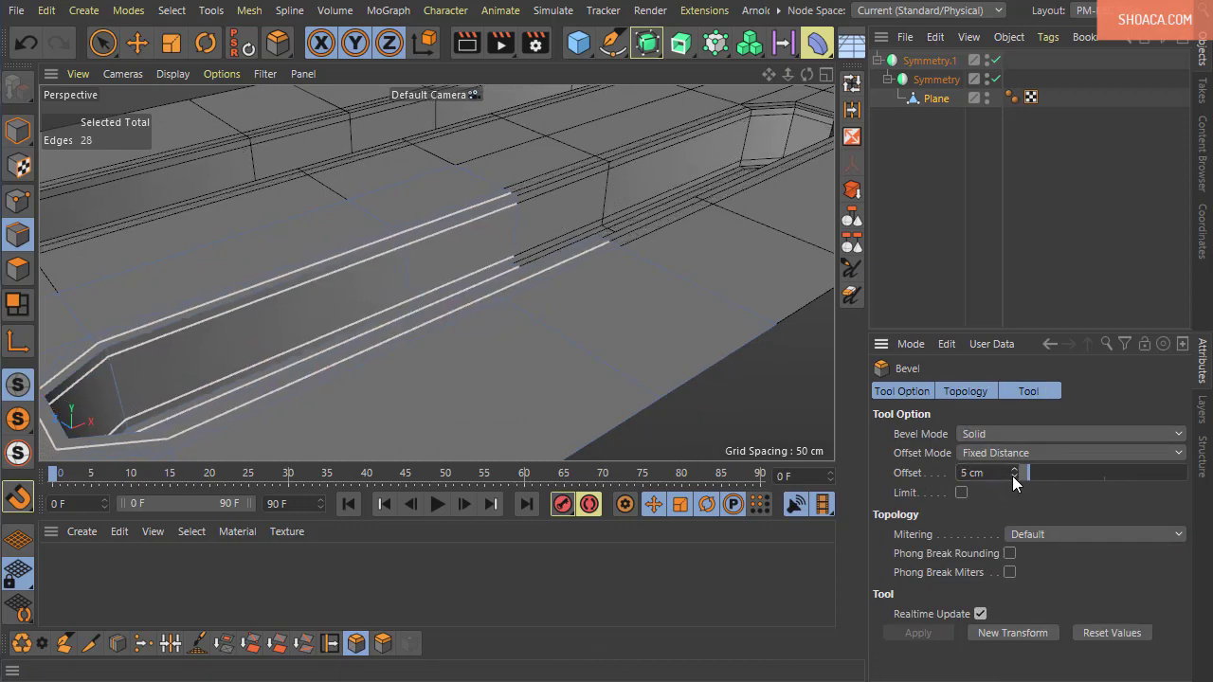
pyautogui.keyDown('alt'); pyautogui.moveTo(667, 369); pyautogui.dragTo(513, 382); pyautogui.keyUp('alt')
pyautogui.scroll(3, 513, 403)
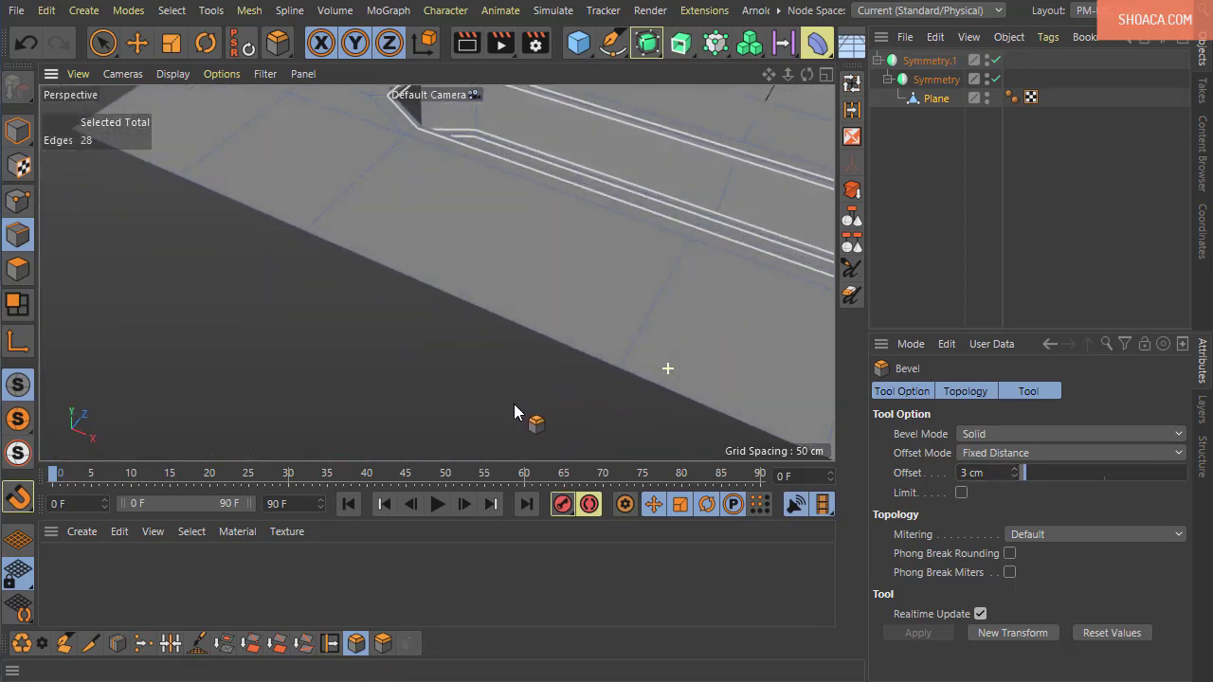
pyautogui.keyDown('alt'); pyautogui.moveTo(530, 319); pyautogui.dragTo(495, 289); pyautogui.keyUp('alt')
pyautogui.moveTo(495, 289)
pyautogui.keyDown('alt'); pyautogui.mouseDown(button='middle')
pyautogui.moveTo(457, 257)
pyautogui.moveTo(519, 410)
pyautogui.moveTo(505, 459)
pyautogui.mouseUp(button='middle'); pyautogui.keyUp('alt')
pyautogui.moveTo(505, 453)
pyautogui.keyDown('alt'); pyautogui.mouseDown()
pyautogui.moveTo(428, 327)
pyautogui.moveTo(669, 314)
pyautogui.moveTo(541, 289)
pyautogui.moveTo(360, 295)
pyautogui.moveTo(480, 347)
pyautogui.moveTo(495, 331)
pyautogui.moveTo(503, 360)
pyautogui.moveTo(576, 304)
pyautogui.mouseUp(); pyautogui.keyUp('alt')
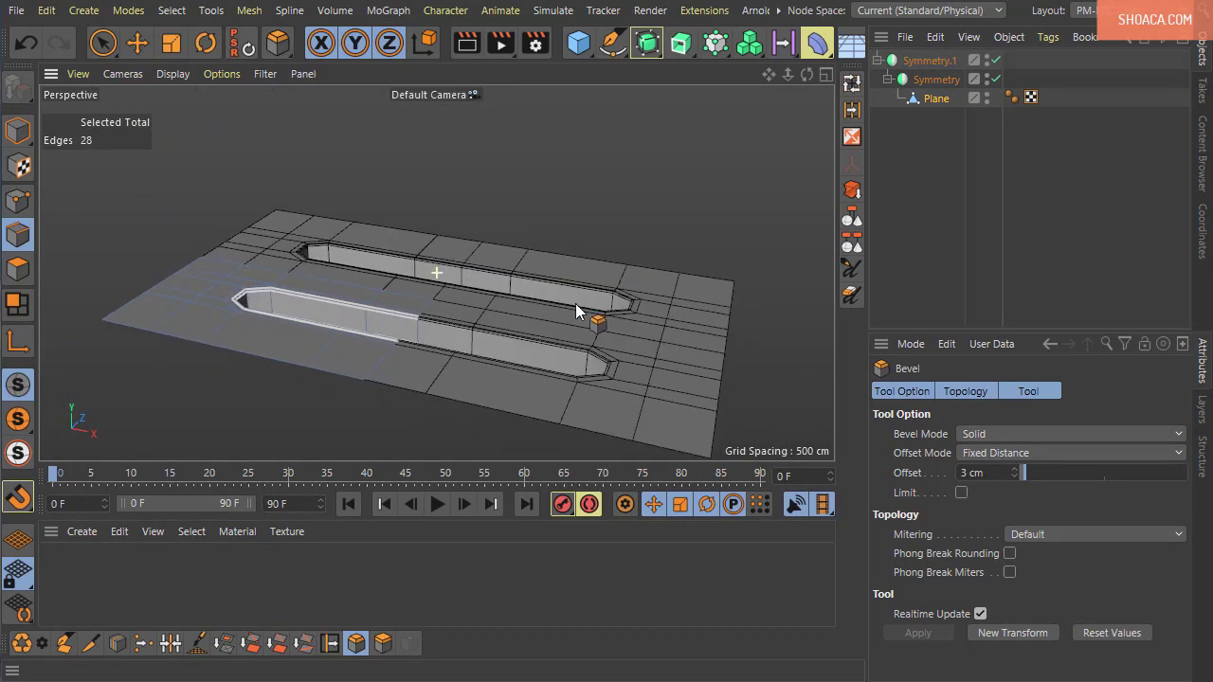
# Step: Parent Symmetry.1 under a new Subdivision Surface and switch the display to Gouraud Shading
pyautogui.click(923, 64)
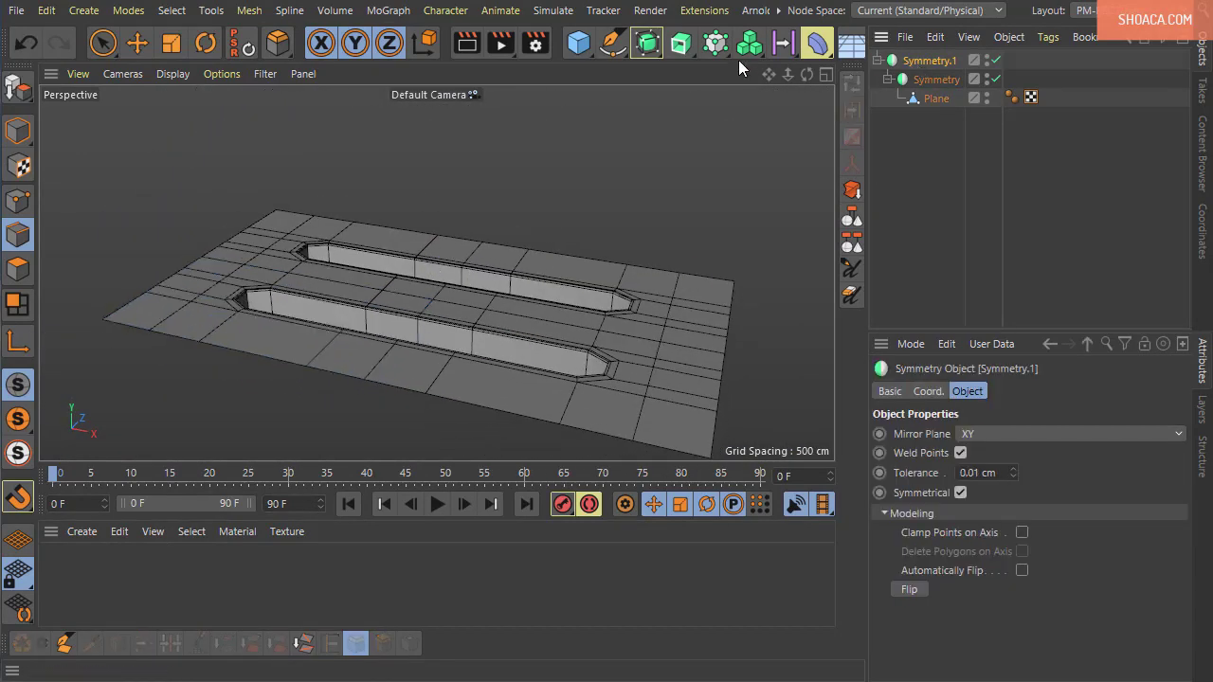
pyautogui.keyDown('alt'); pyautogui.click(650, 49); pyautogui.keyUp('alt')
pyautogui.moveTo(650, 127)
pyautogui.keyDown('alt'); pyautogui.mouseDown()
pyautogui.moveTo(601, 303)
pyautogui.moveTo(592, 292)
pyautogui.mouseUp(); pyautogui.keyUp('alt')
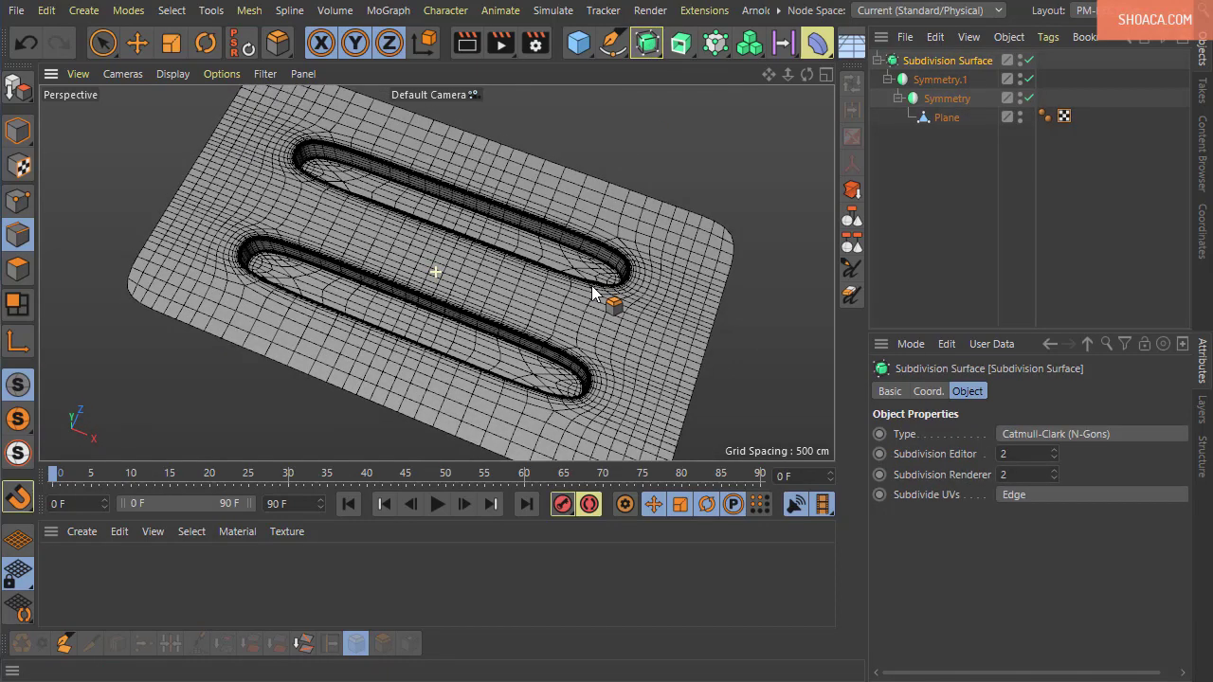
pyautogui.click(172, 73)
pyautogui.click(186, 99)
# Step: Raise the Subdivision Surface's editor subdivision level to 3
pyautogui.moveTo(468, 217)
pyautogui.keyDown('alt'); pyautogui.mouseDown()
pyautogui.moveTo(471, 139)
pyautogui.moveTo(463, 207)
pyautogui.mouseUp(); pyautogui.keyUp('alt')
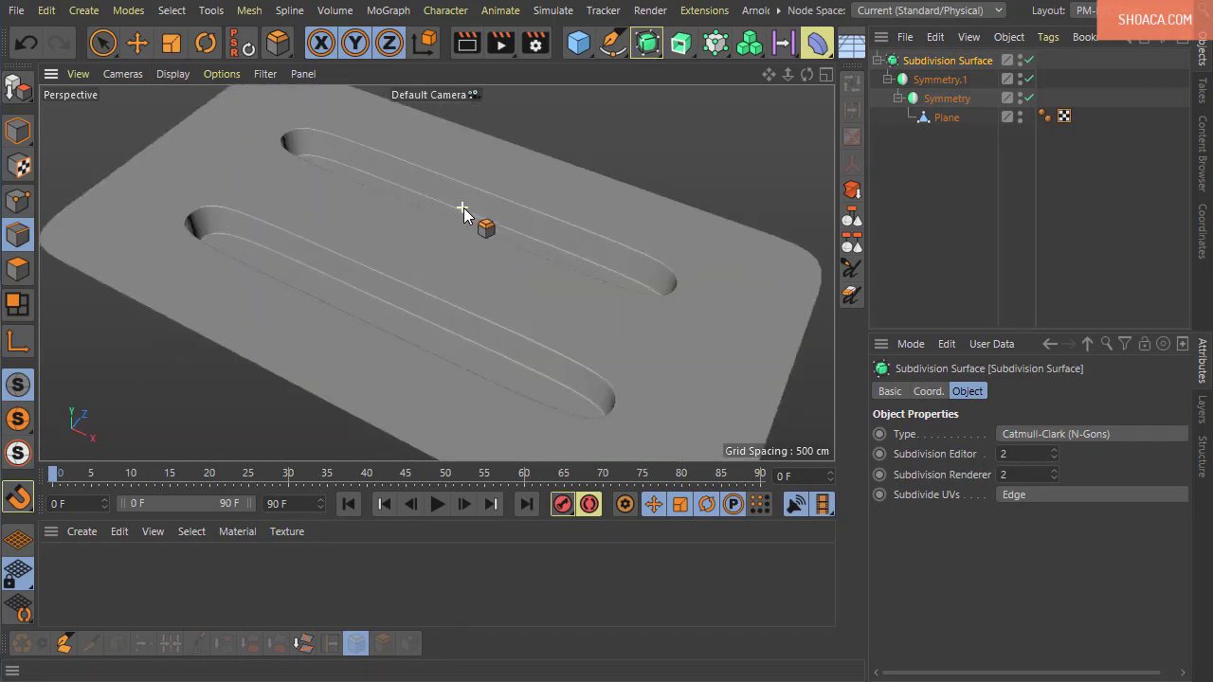
pyautogui.scroll(3, 463, 207)
pyautogui.scroll(5, 485, 197)
pyautogui.click(1057, 452)
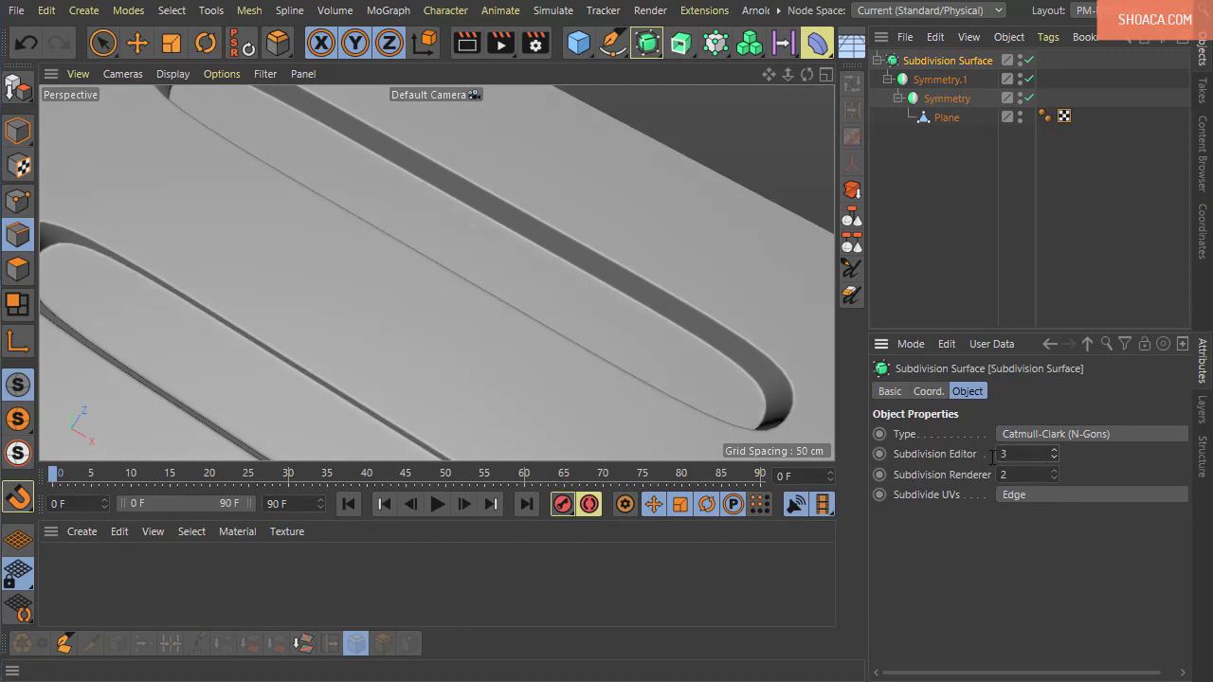
pyautogui.scroll(-4, 561, 241)
pyautogui.scroll(-3, 473, 233)
pyautogui.scroll(-1, 478, 381)
pyautogui.moveTo(479, 388)
pyautogui.keyDown('alt'); pyautogui.mouseDown()
pyautogui.moveTo(581, 330)
pyautogui.moveTo(487, 271)
pyautogui.moveTo(482, 300)
pyautogui.mouseUp(); pyautogui.keyUp('alt')
pyautogui.click(928, 79)
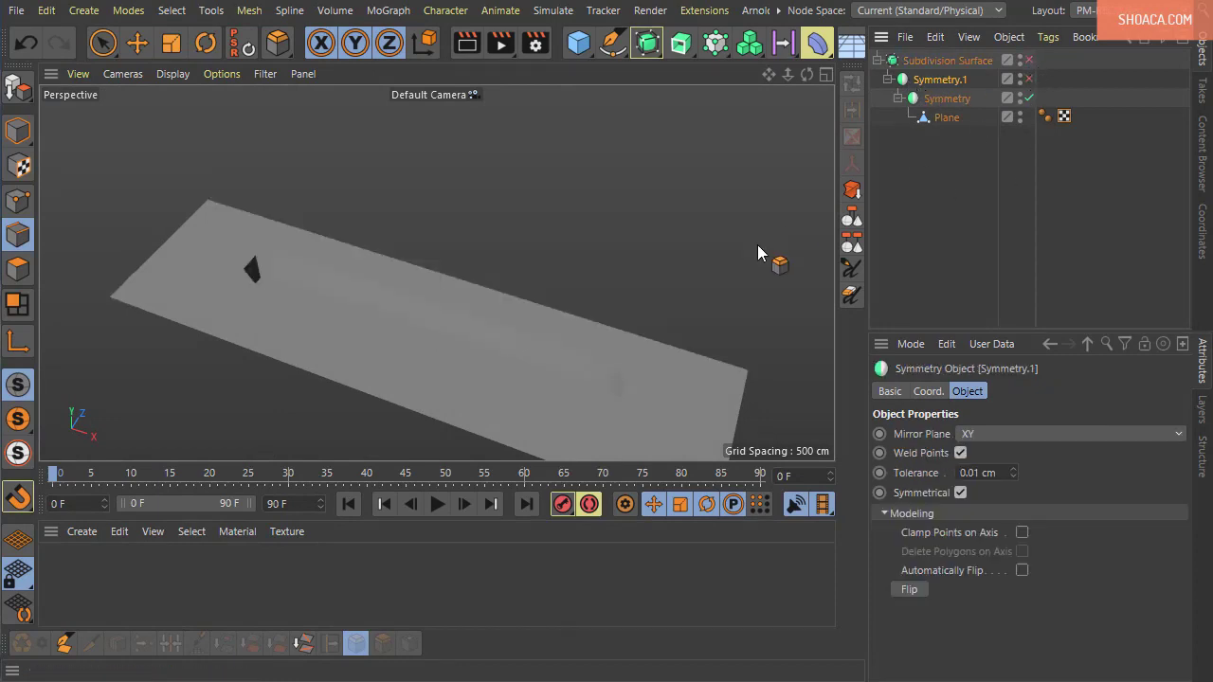
# Step: Disable mirroring and view the raw half mesh in Gouraud Shading (Lines)
pyautogui.keyDown('alt'); pyautogui.moveTo(766, 252); pyautogui.dragTo(631, 320); pyautogui.keyUp('alt')
pyautogui.click(1029, 98)
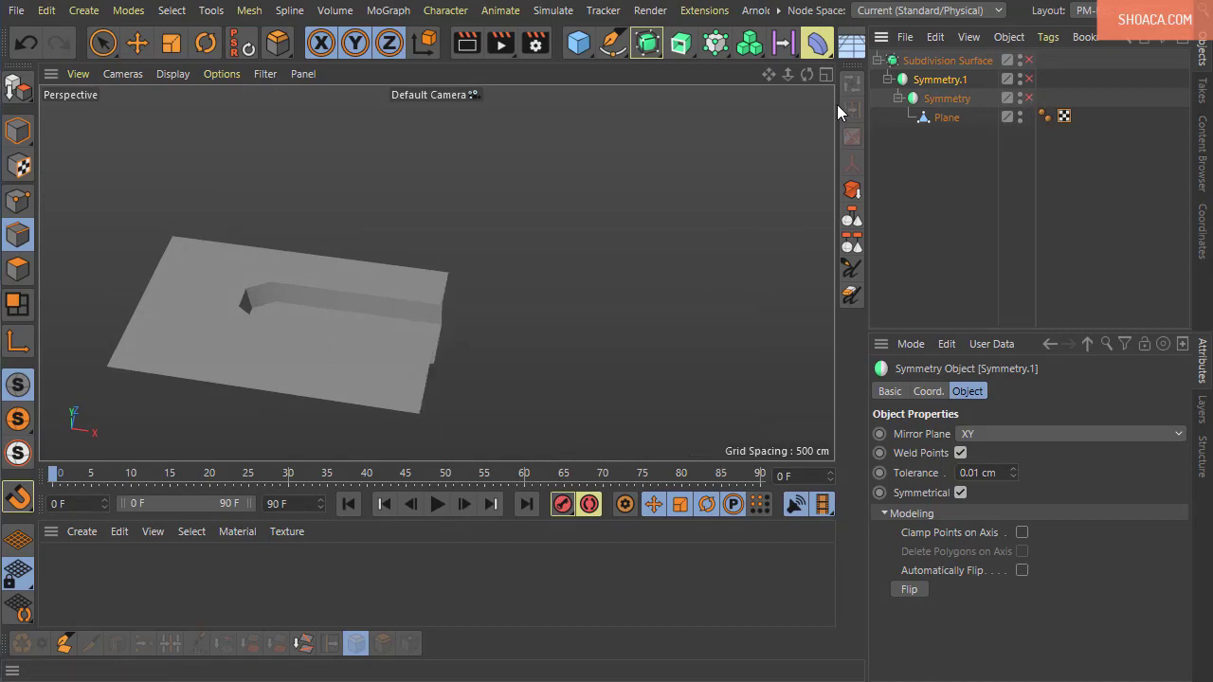
pyautogui.moveTo(742, 256)
pyautogui.keyDown('alt'); pyautogui.mouseDown()
pyautogui.moveTo(549, 291)
pyautogui.moveTo(506, 333)
pyautogui.moveTo(438, 176)
pyautogui.moveTo(578, 235)
pyautogui.mouseUp(); pyautogui.keyUp('alt')
pyautogui.click(173, 75)
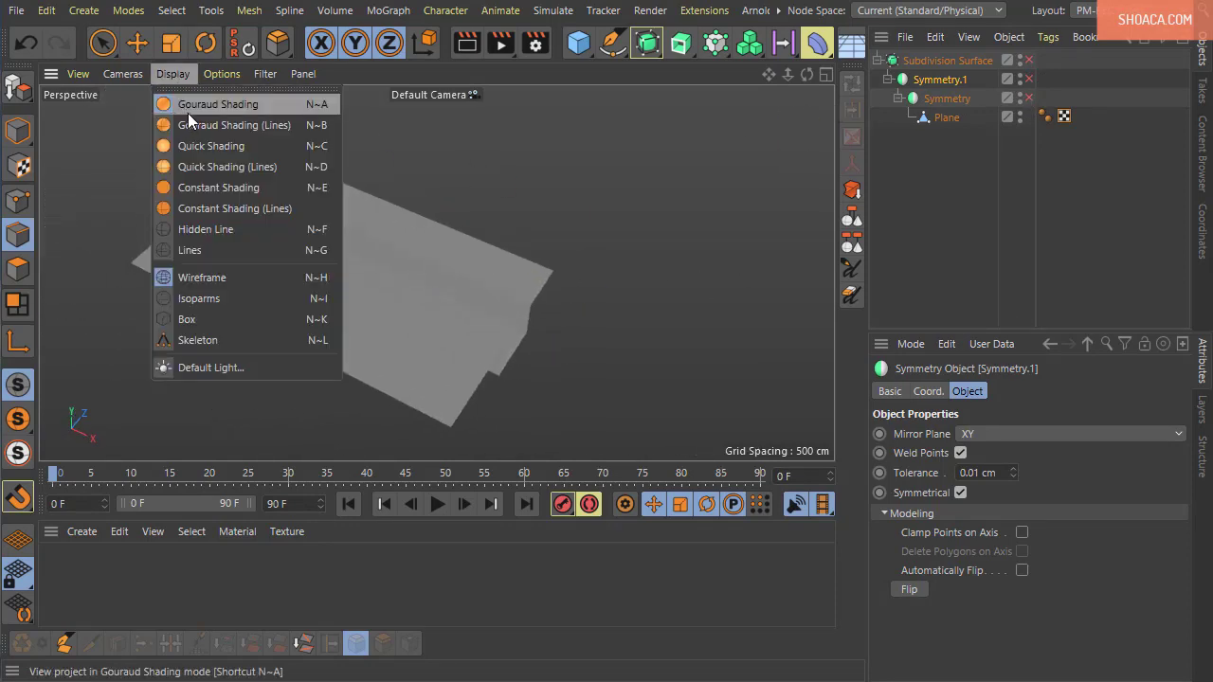
pyautogui.click(188, 113)
pyautogui.moveTo(662, 310)
pyautogui.keyDown('alt'); pyautogui.mouseDown()
pyautogui.moveTo(605, 266)
pyautogui.moveTo(719, 265)
pyautogui.moveTo(922, 195)
pyautogui.mouseUp(); pyautogui.keyUp('alt')
# Step: Re-enable Symmetry and the Subdivision Surface, returning to plain Gouraud Shading
pyautogui.click(1028, 79)
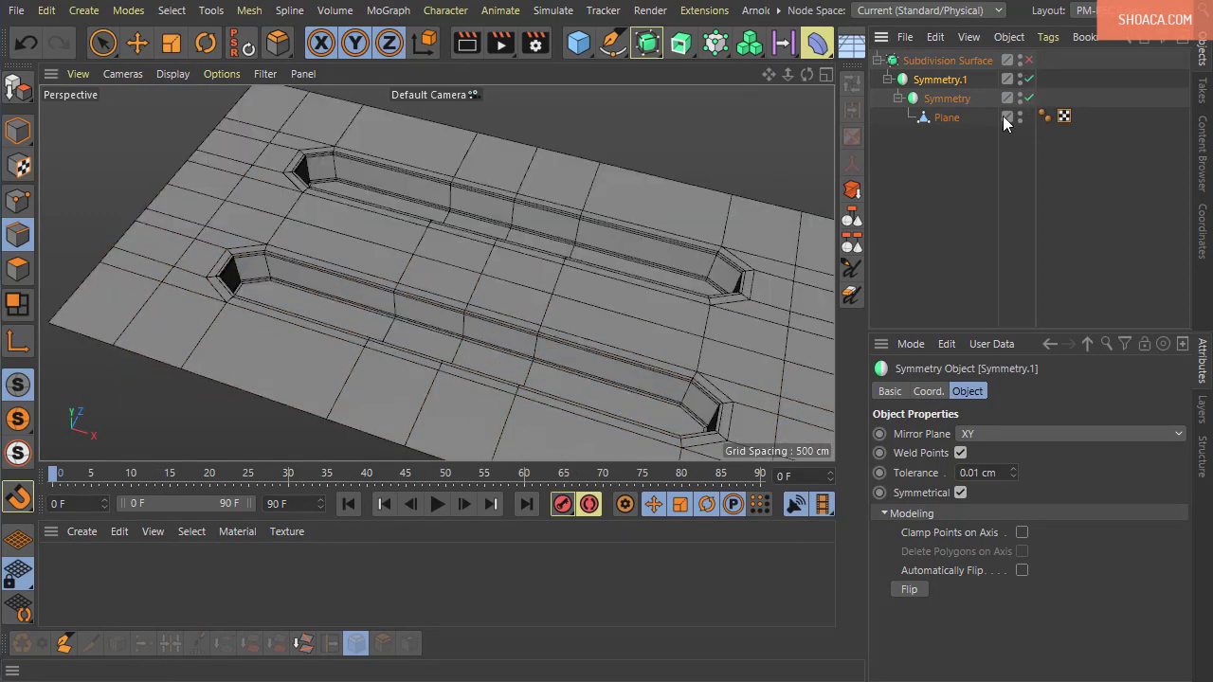
pyautogui.click(1029, 60)
pyautogui.keyDown('alt'); pyautogui.moveTo(501, 271); pyautogui.dragTo(456, 259); pyautogui.keyUp('alt')
pyautogui.click(172, 74)
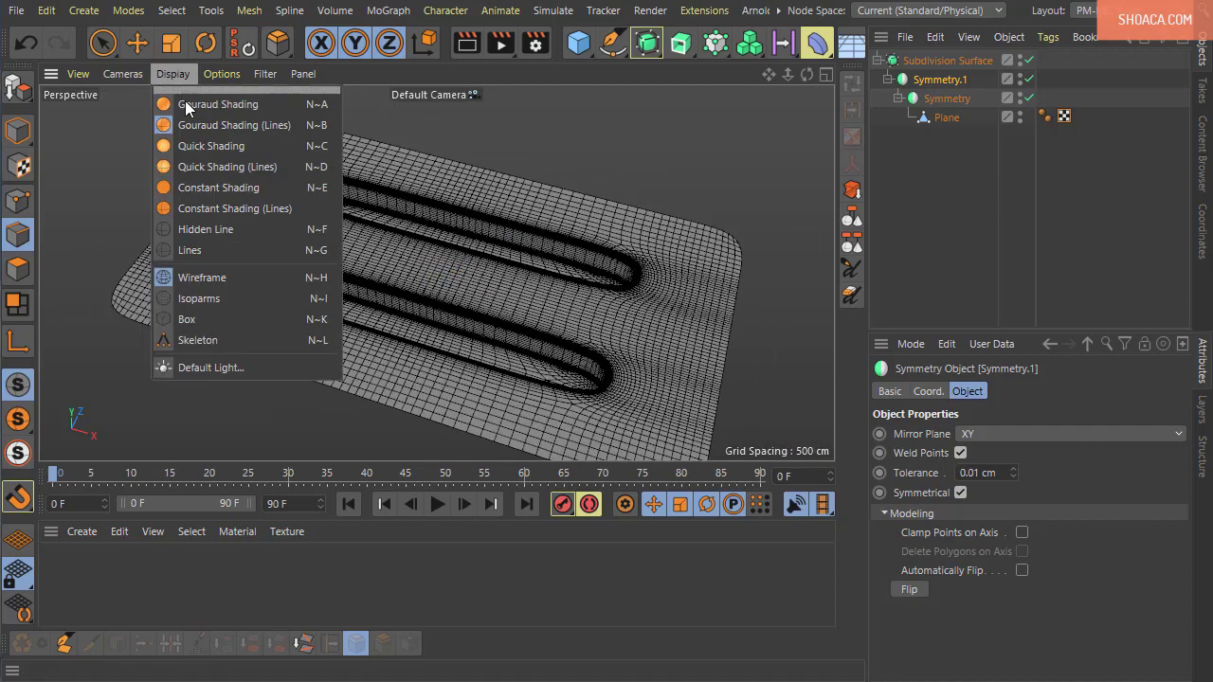
pyautogui.click(187, 104)
pyautogui.keyDown('alt'); pyautogui.moveTo(231, 121); pyautogui.dragTo(460, 324); pyautogui.keyUp('alt')
pyautogui.moveTo(449, 210)
pyautogui.keyDown('alt'); pyautogui.mouseDown()
pyautogui.moveTo(463, 226)
pyautogui.moveTo(392, 360)
pyautogui.moveTo(425, 338)
pyautogui.moveTo(500, 345)
pyautogui.moveTo(615, 410)
pyautogui.mouseUp(); pyautogui.keyUp('alt')
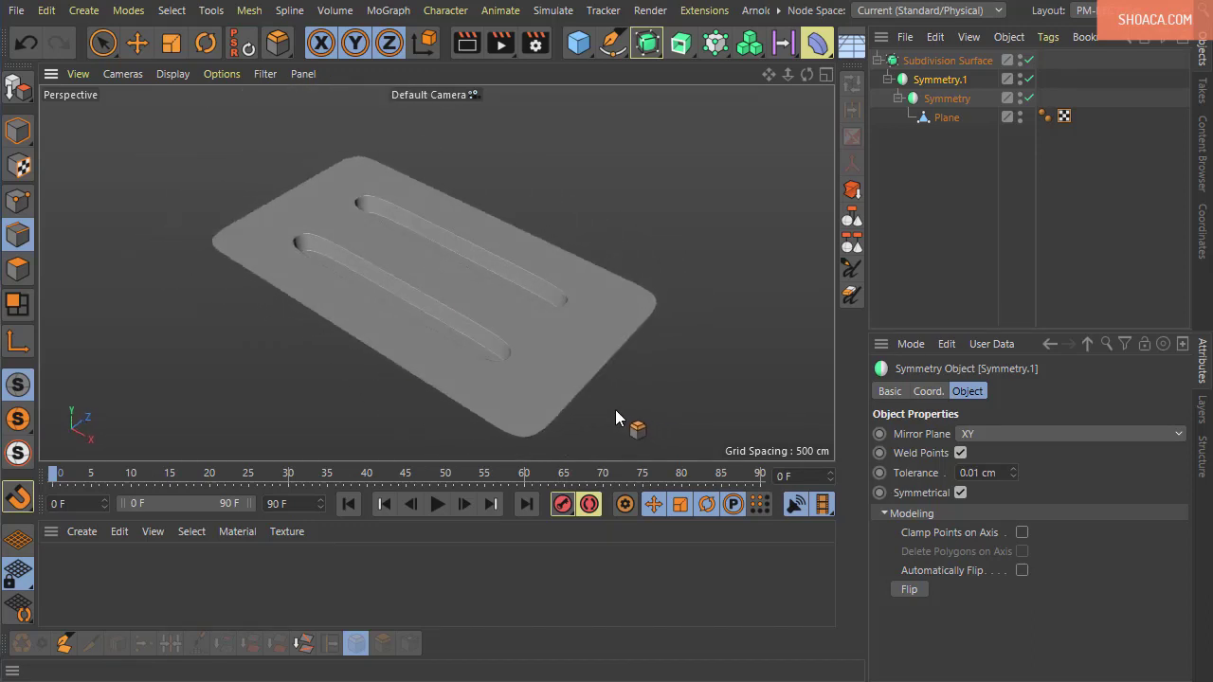